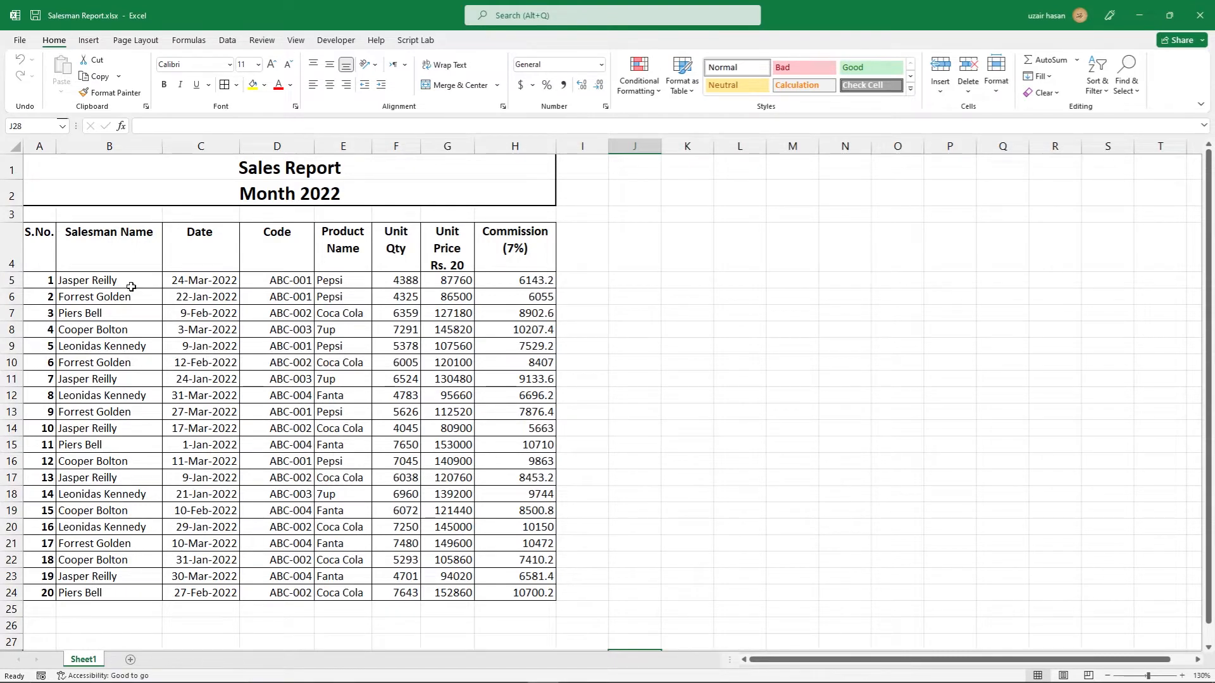
Copy the salesman names in B5:B24 to cell A1 of a new sheet and widen column A to fit them
drag(127, 280, 118, 582)
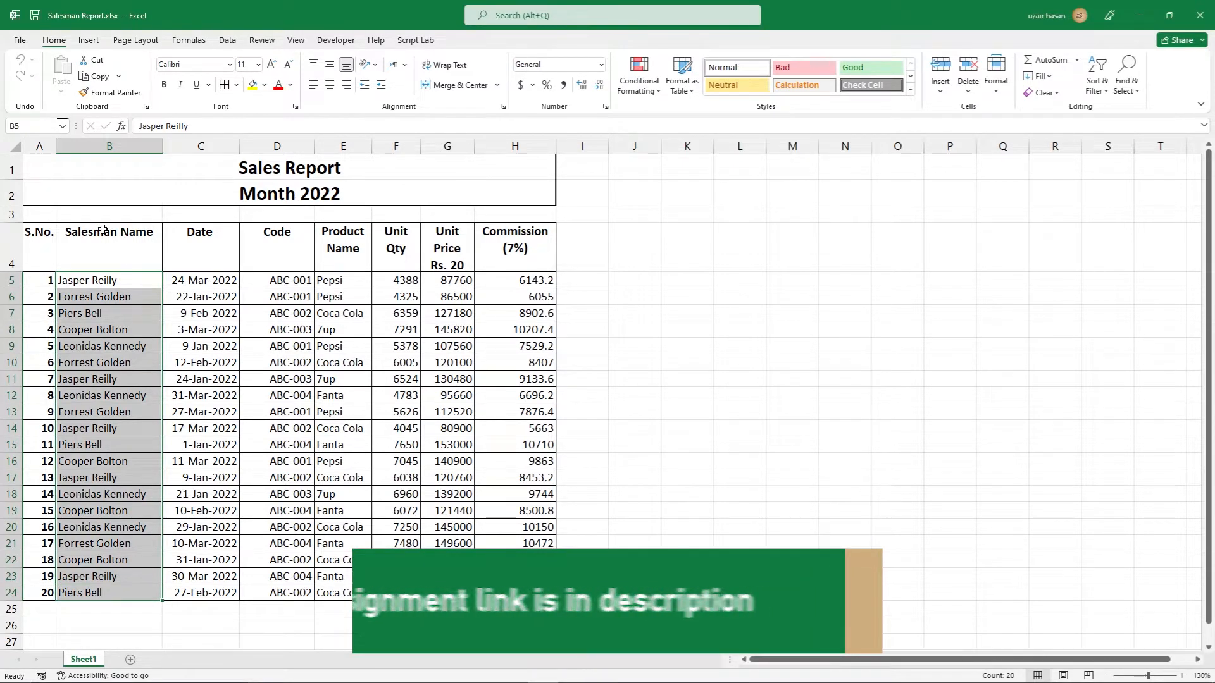
key(ctrl+c)
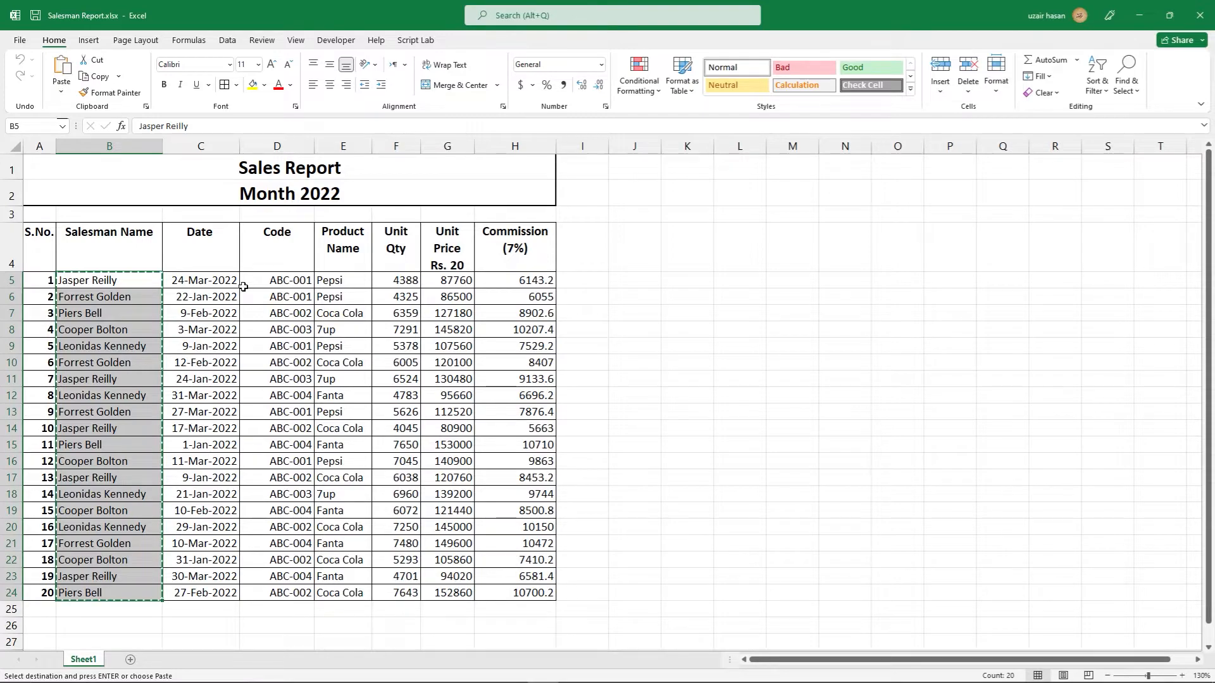
key(ctrl+v)
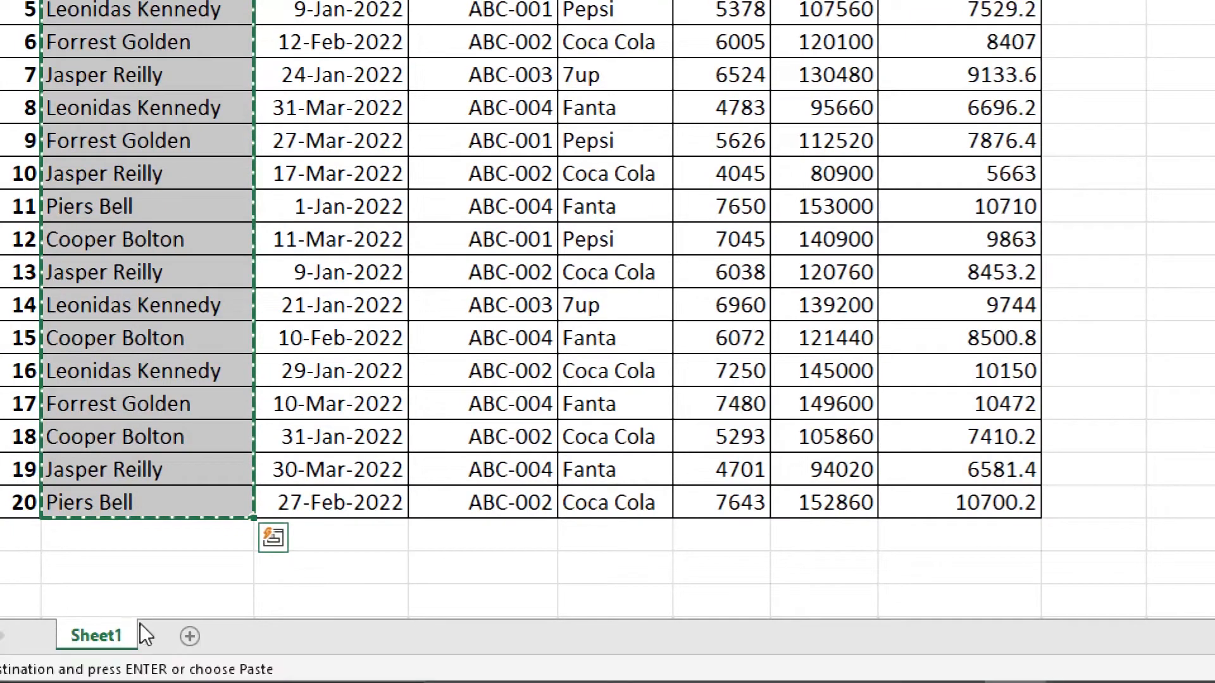
click(190, 637)
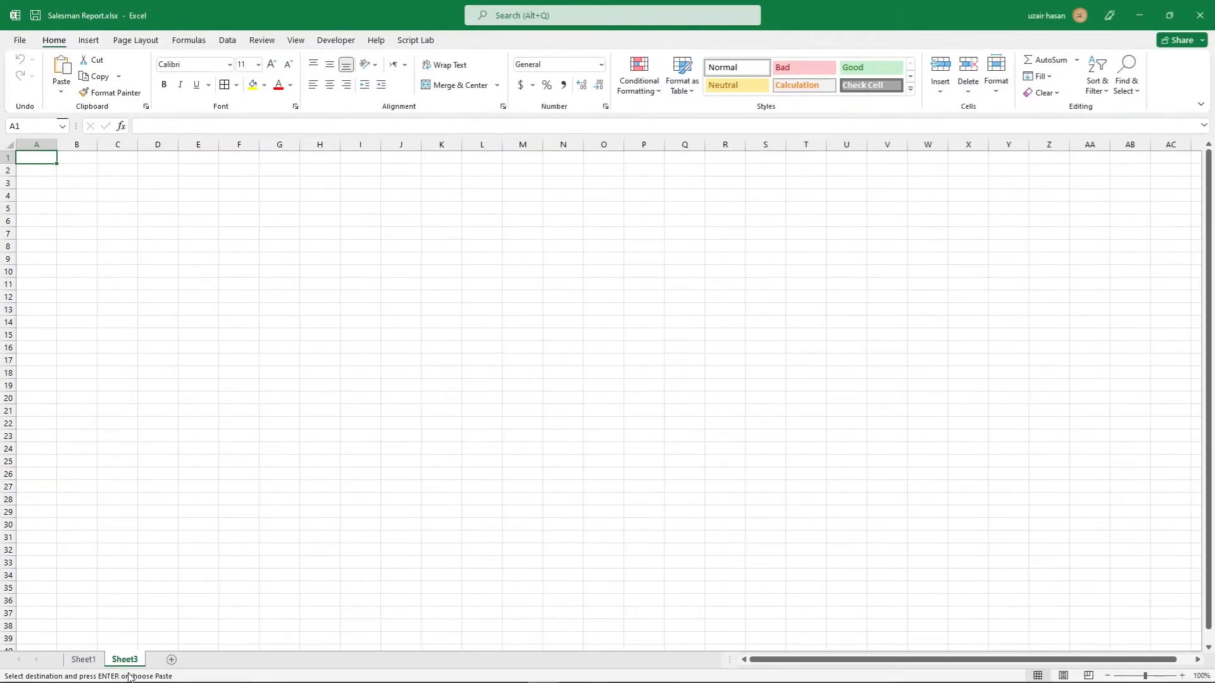
ctrl+scroll(135, 333, up, 7)
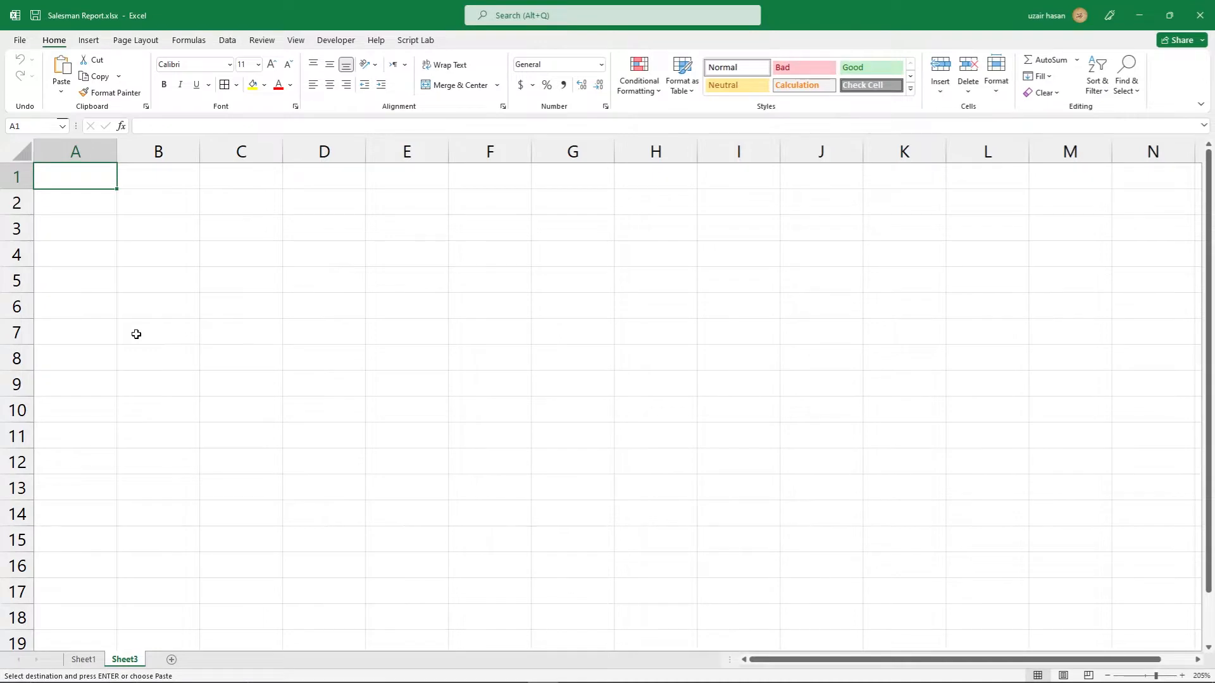
key(ctrl+v)
ctrl+scroll(243, 377, down, 1)
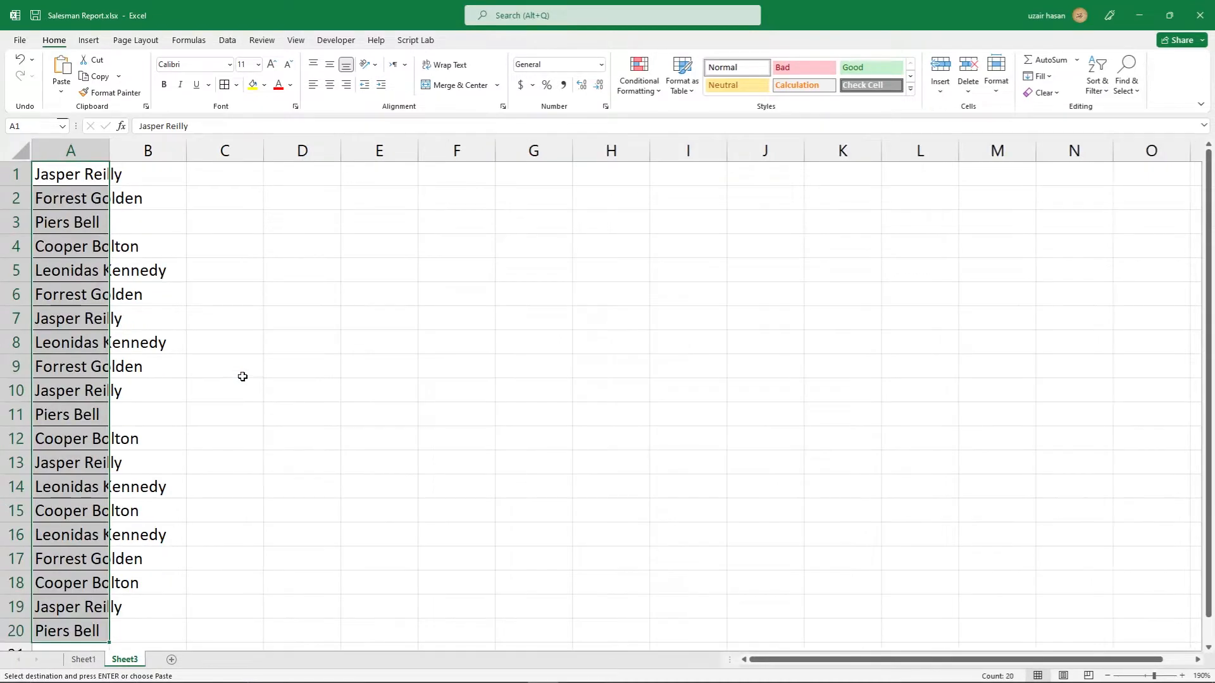
ctrl+scroll(243, 377, down, 1)
drag(102, 151, 195, 162)
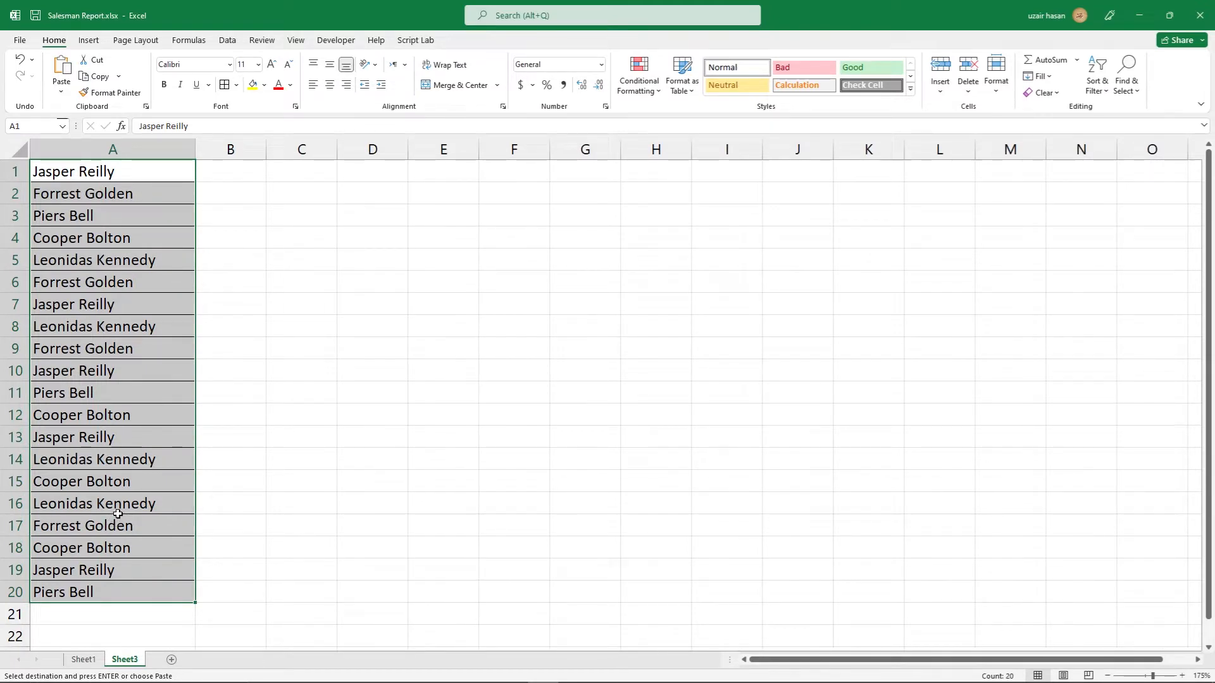
Remove the duplicate names from A1:A20 on Sheet3, treating column A as having no header
drag(143, 172, 141, 592)
click(226, 43)
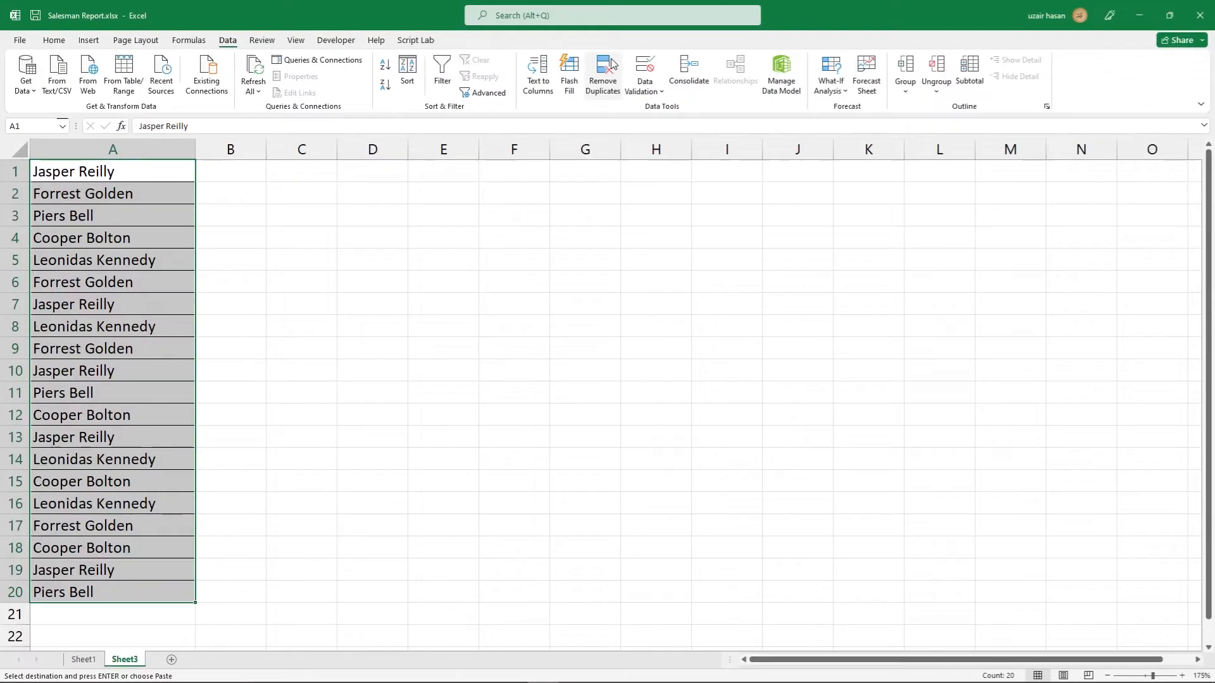
click(611, 64)
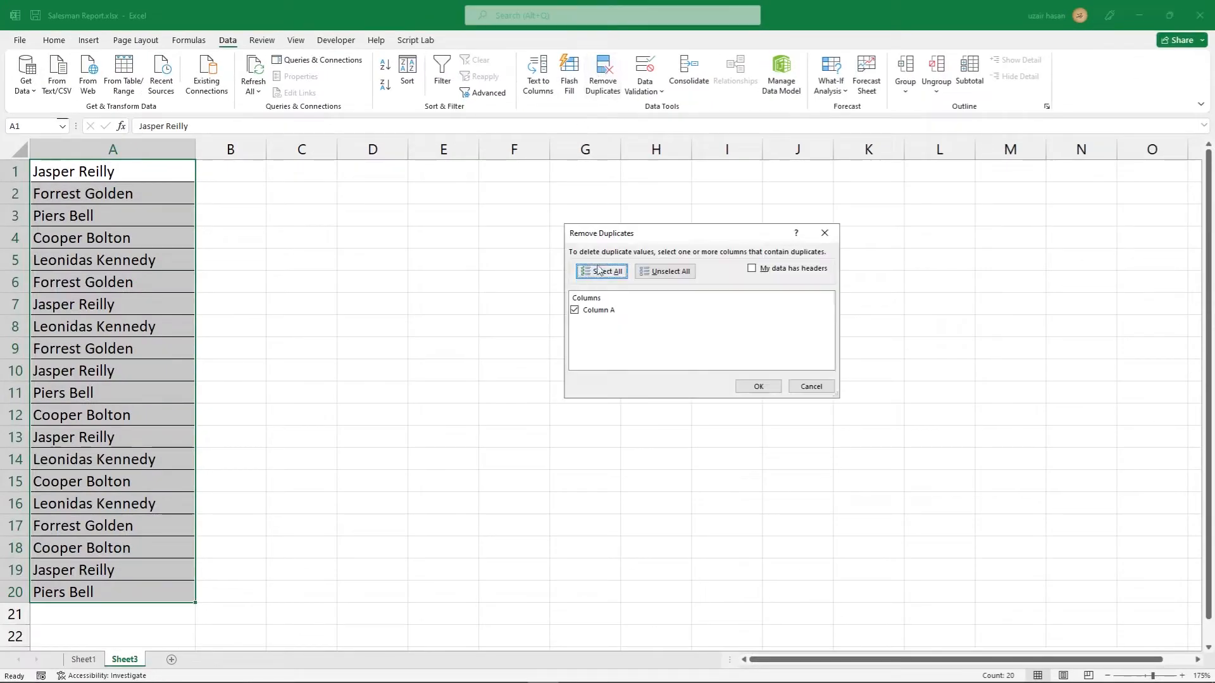
drag(601, 233, 331, 217)
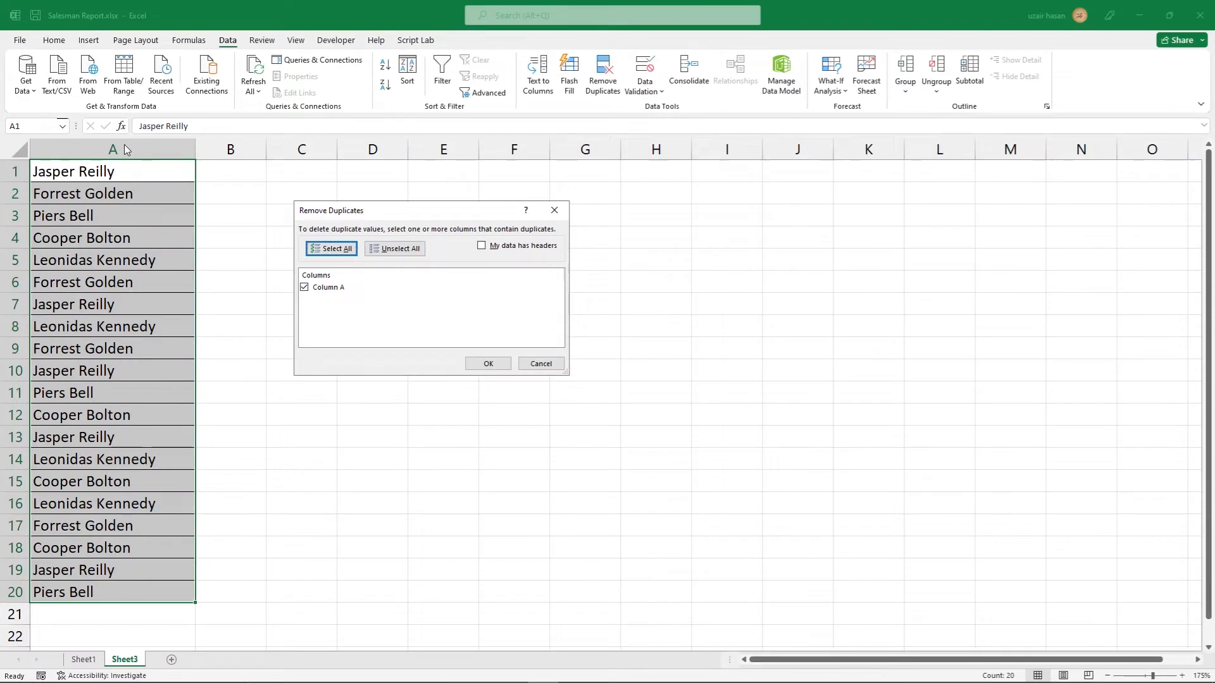
click(485, 364)
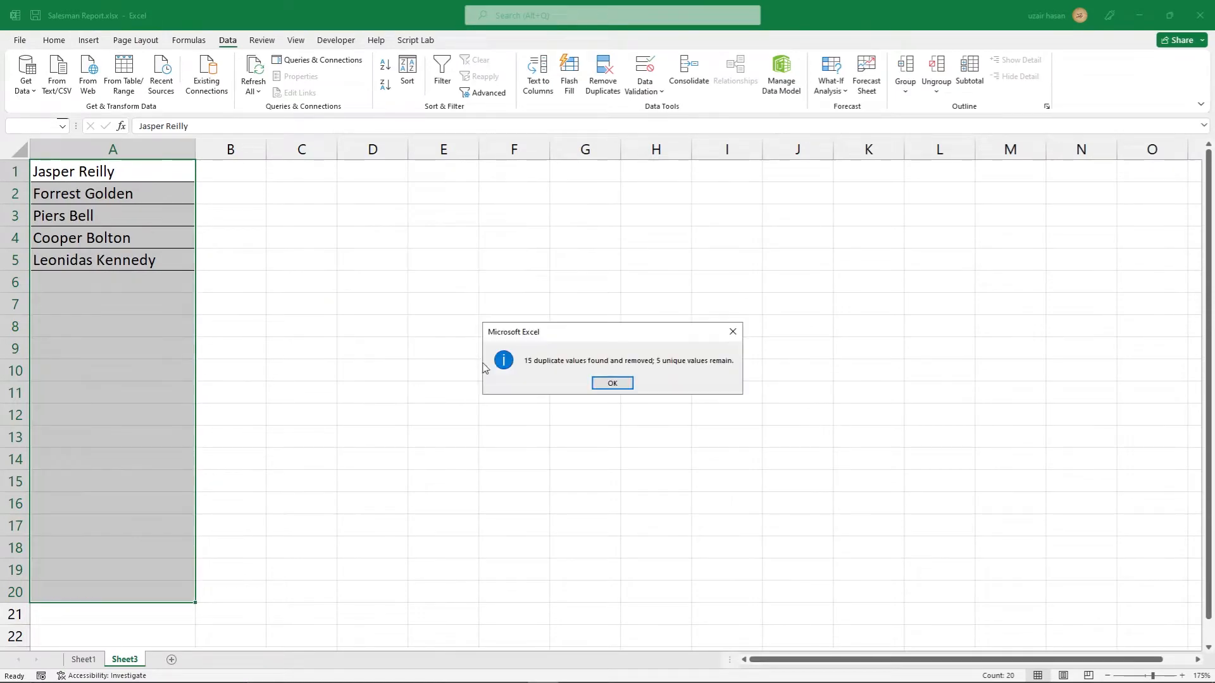
click(602, 384)
click(257, 347)
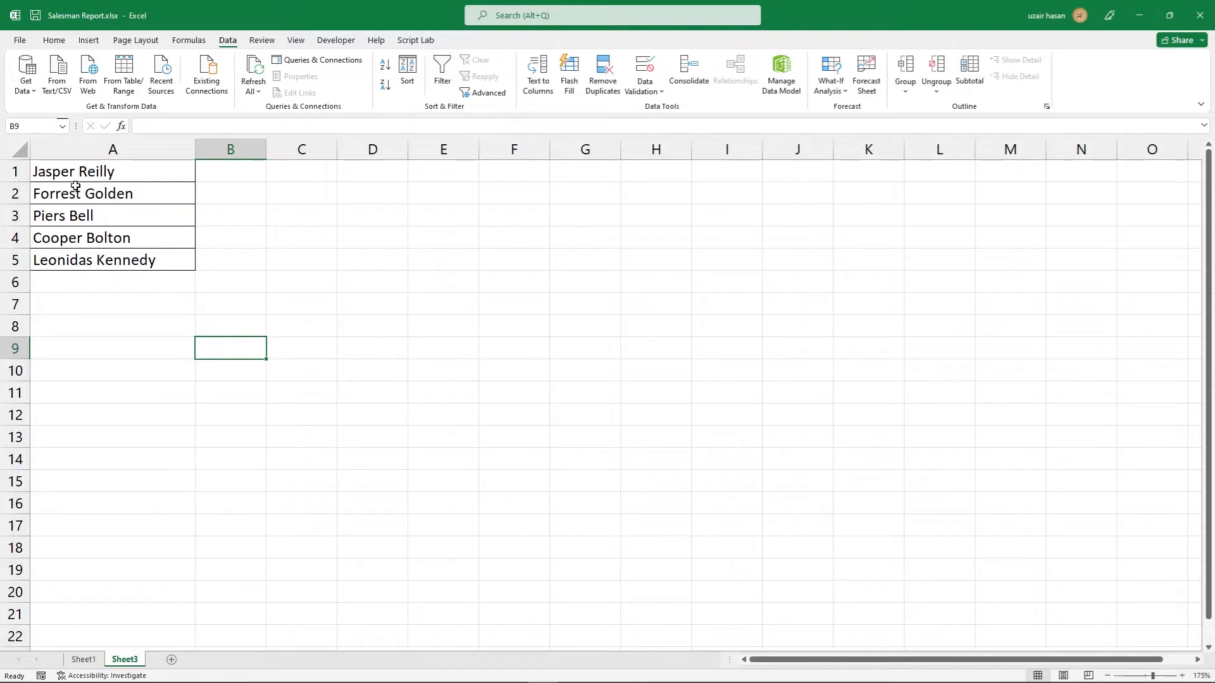
Define the name "man" for the unique salesman list in A1:A5 on Sheet3
drag(77, 175, 77, 266)
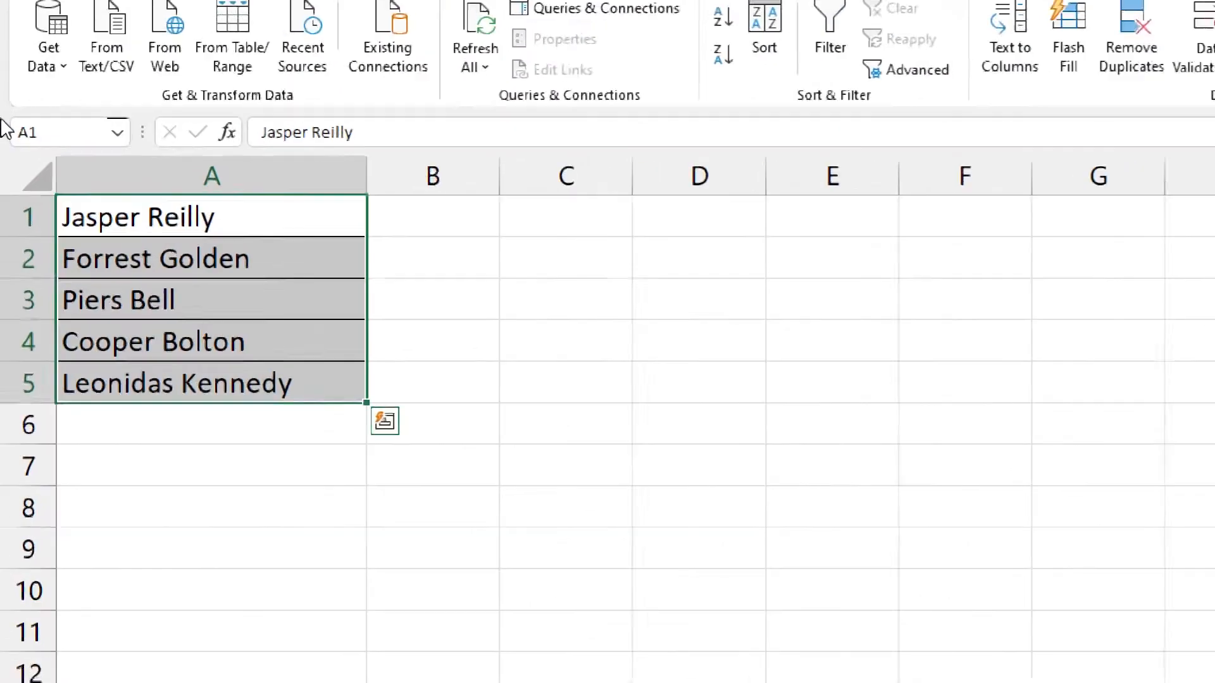
click(47, 134)
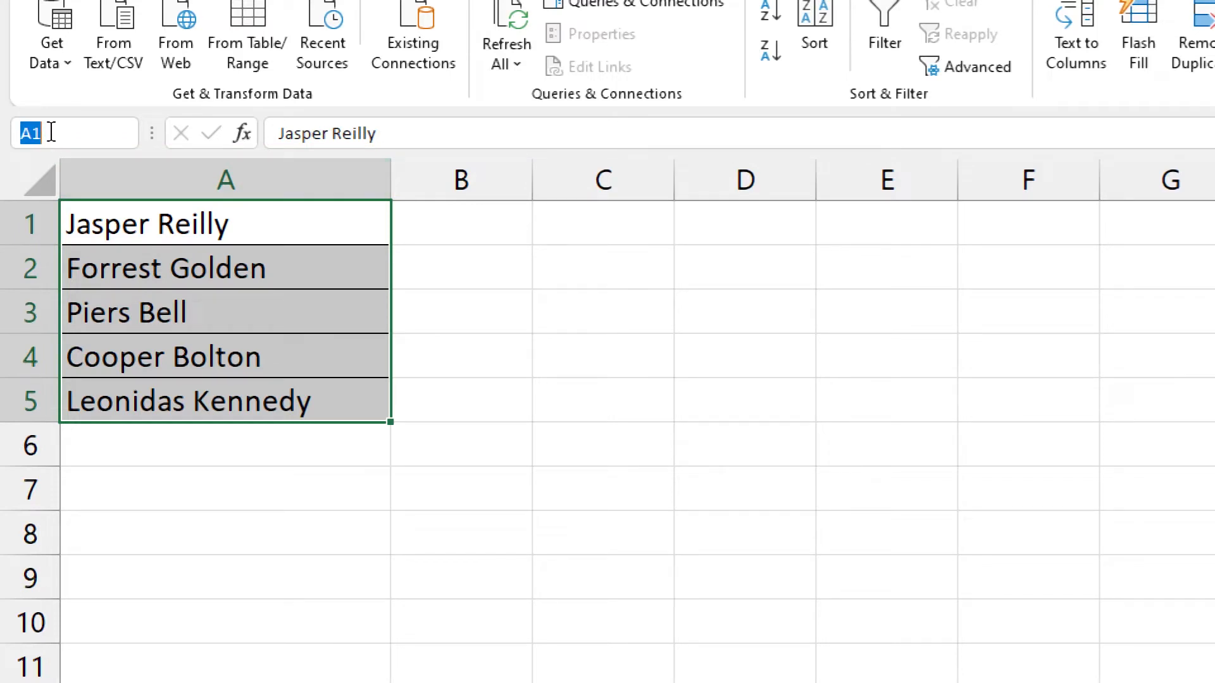
text(man)
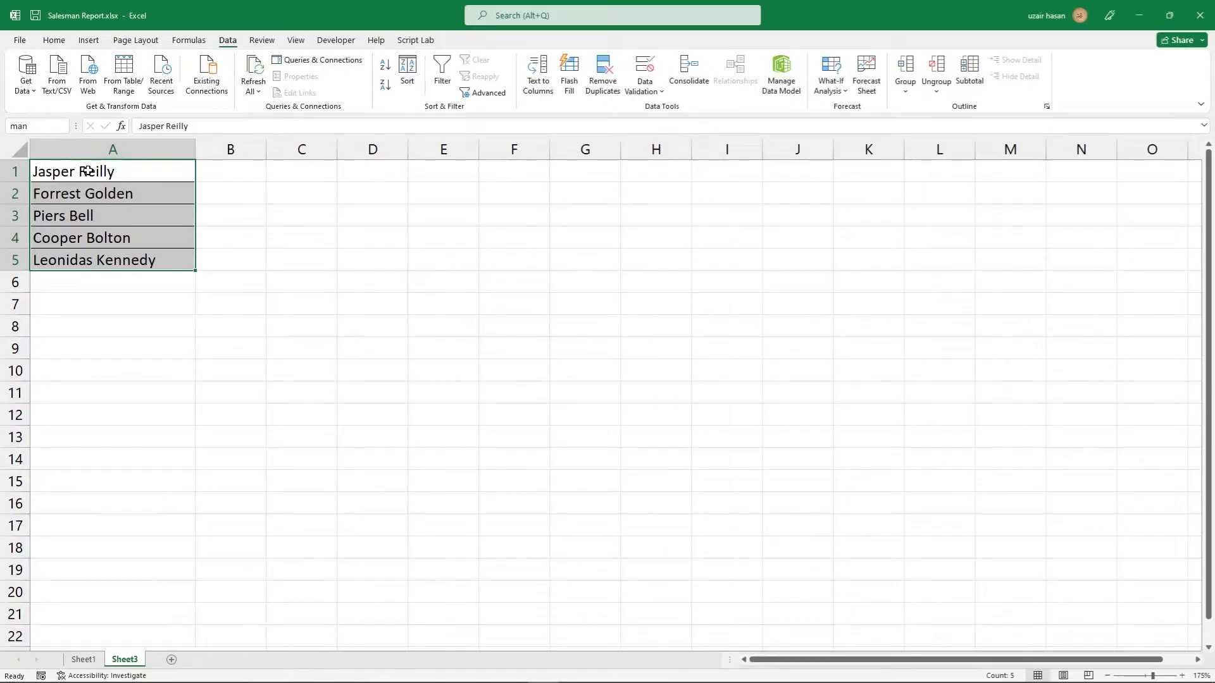
key(Return)
Insert two blank rows above the table's header row 4 on Sheet1
click(96, 643)
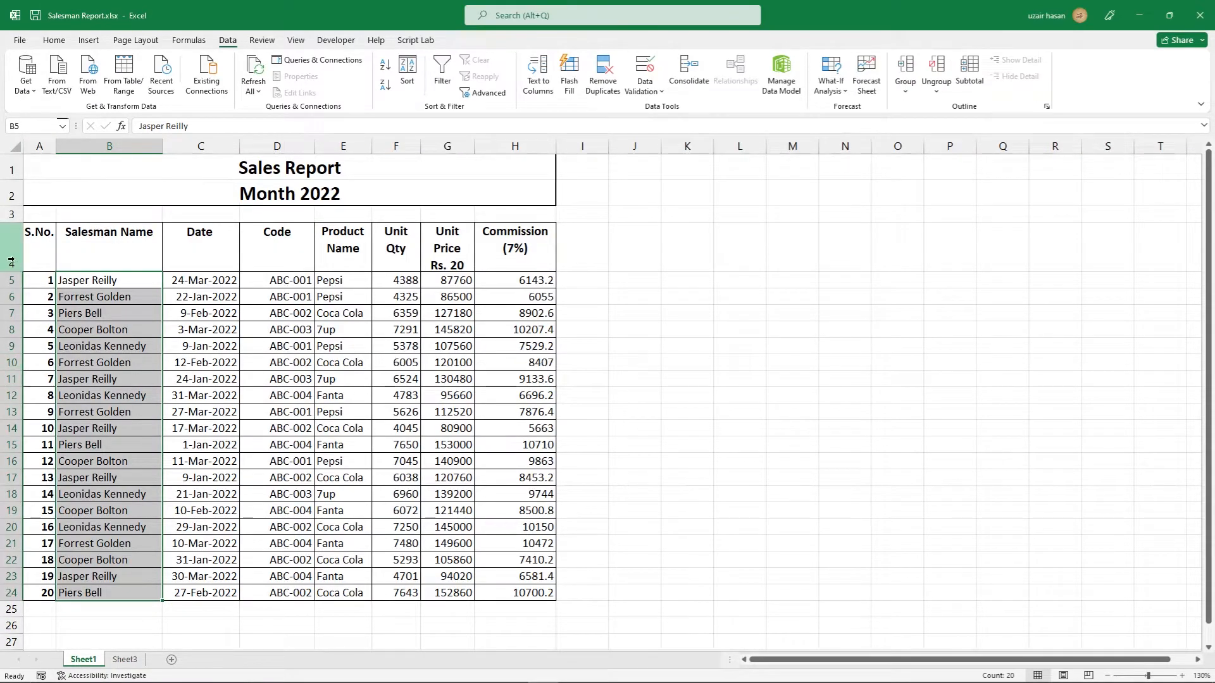
click(3, 252)
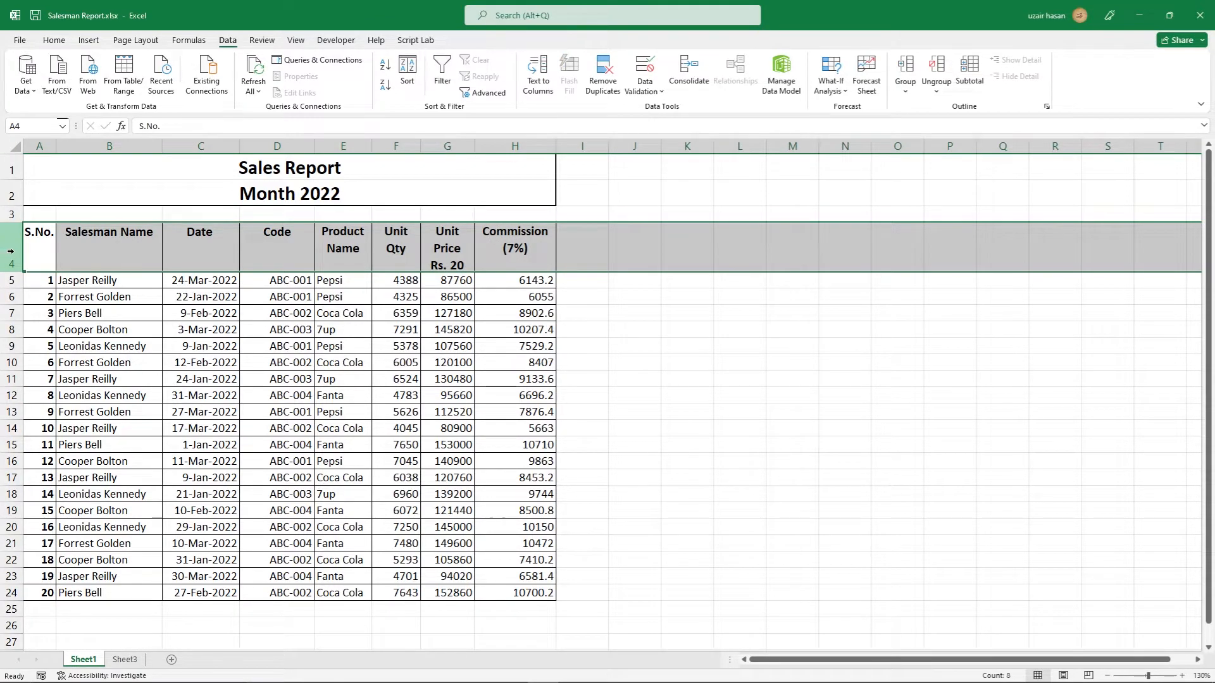
right_click(10, 251)
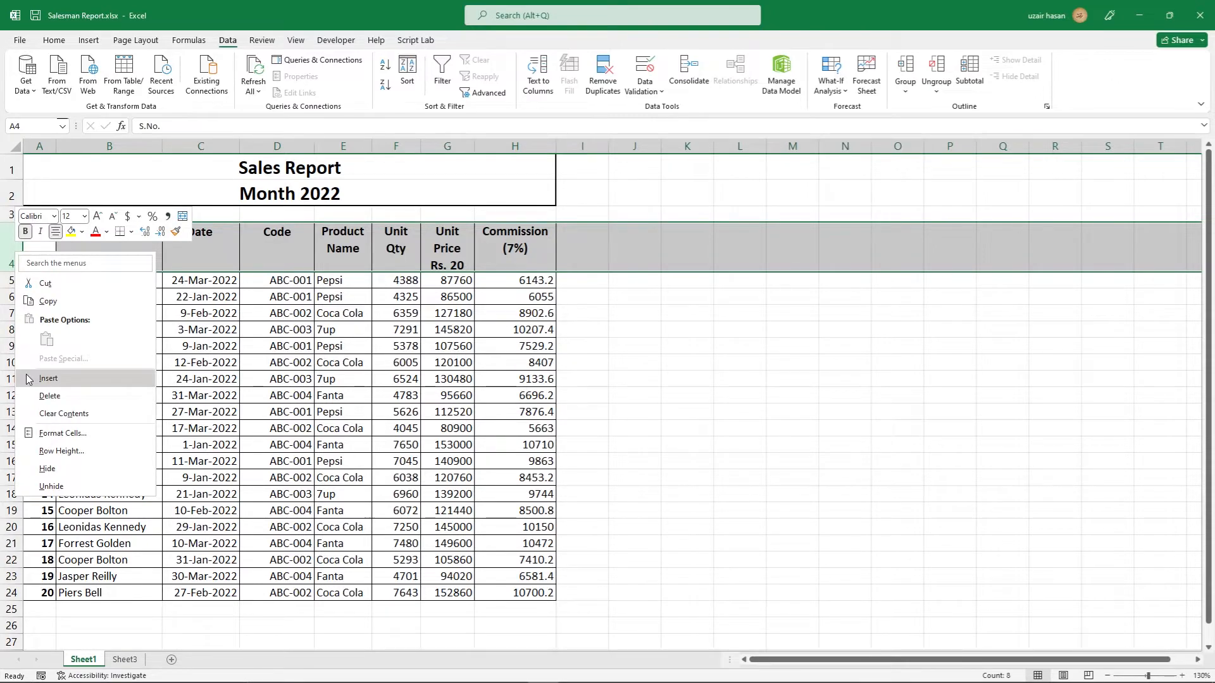
key(Escape)
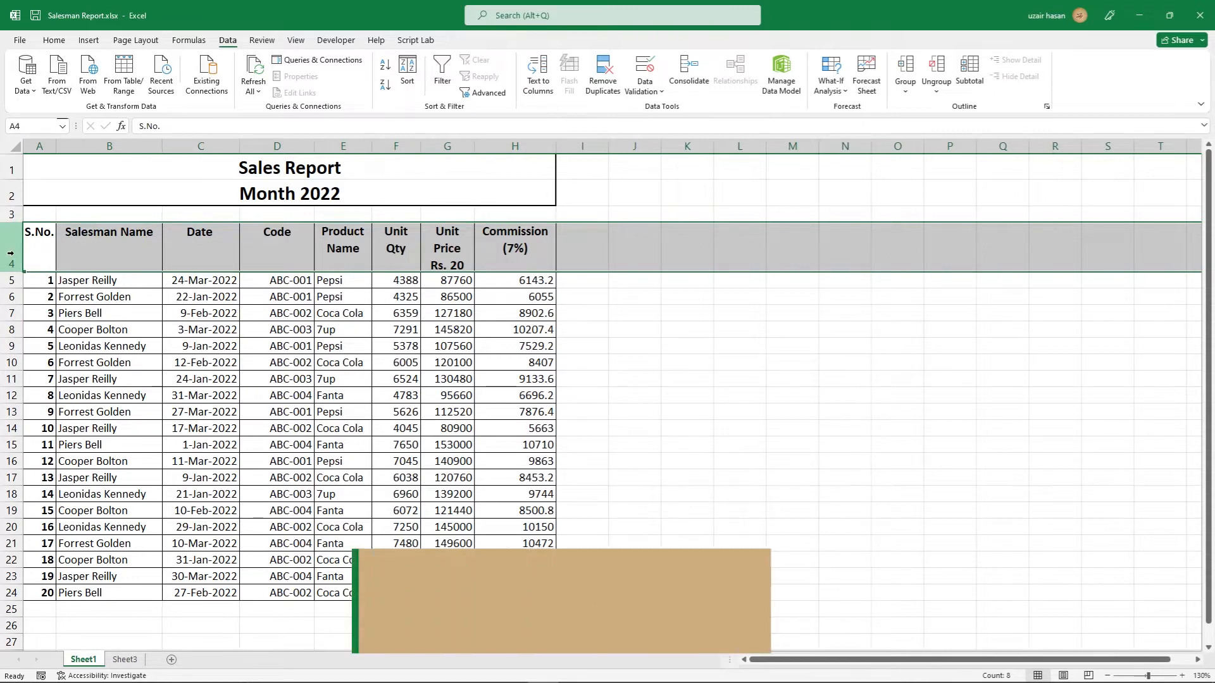
key(ctrl+plus)
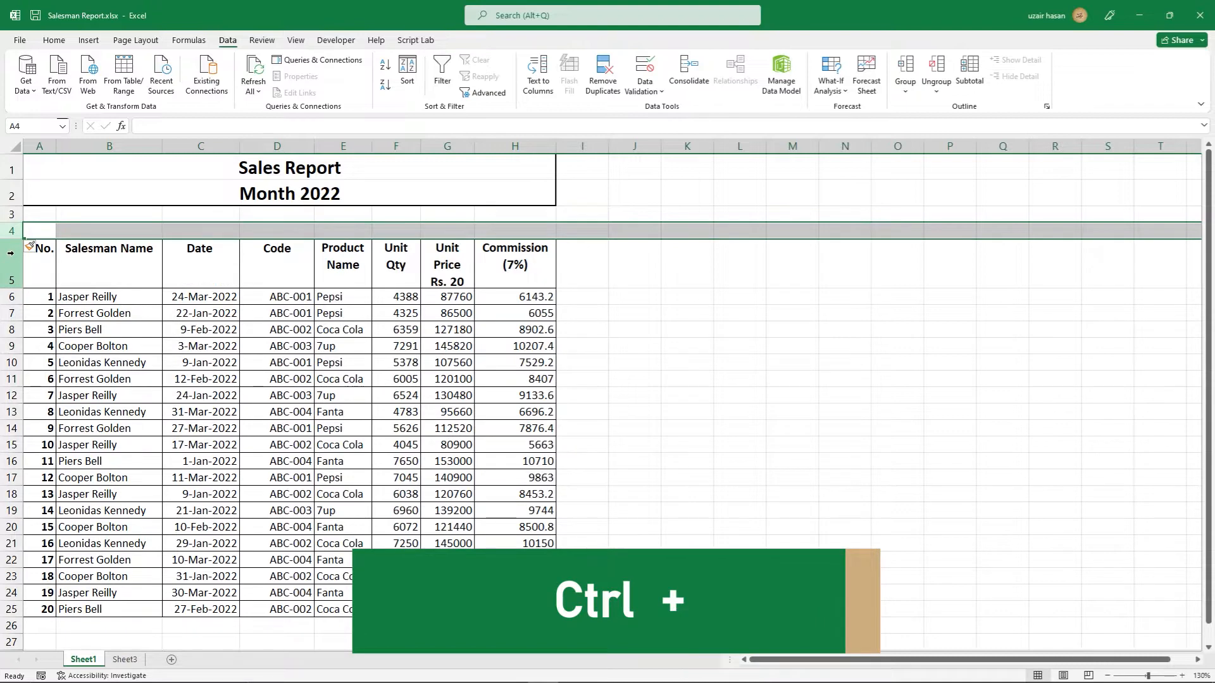
key(ctrl+plus)
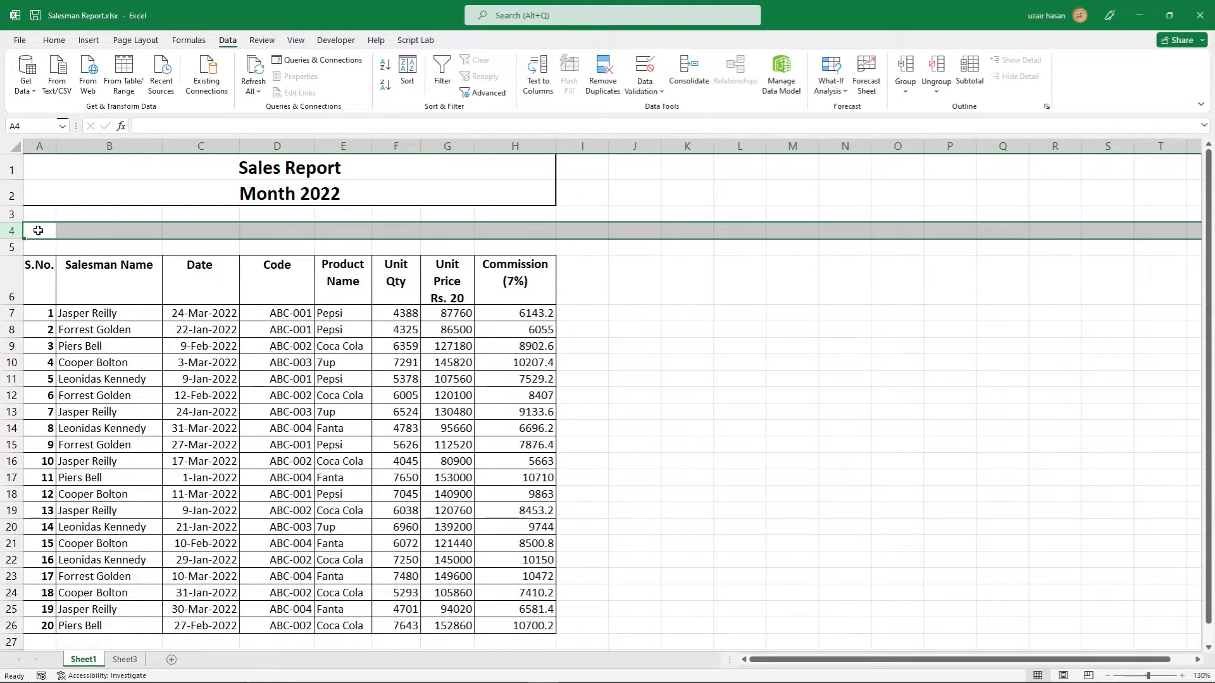
Merge and center cells A4:H4 above the sales table and apply thick outside borders to the merged cell
drag(39, 232, 493, 237)
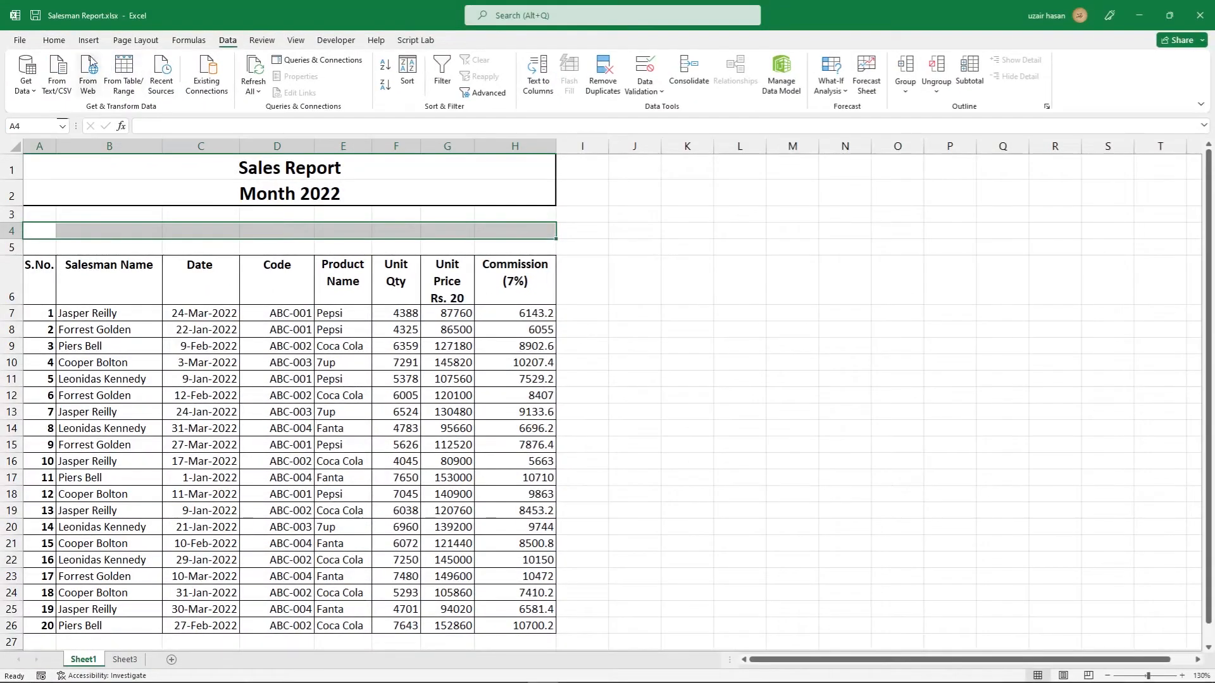
click(50, 41)
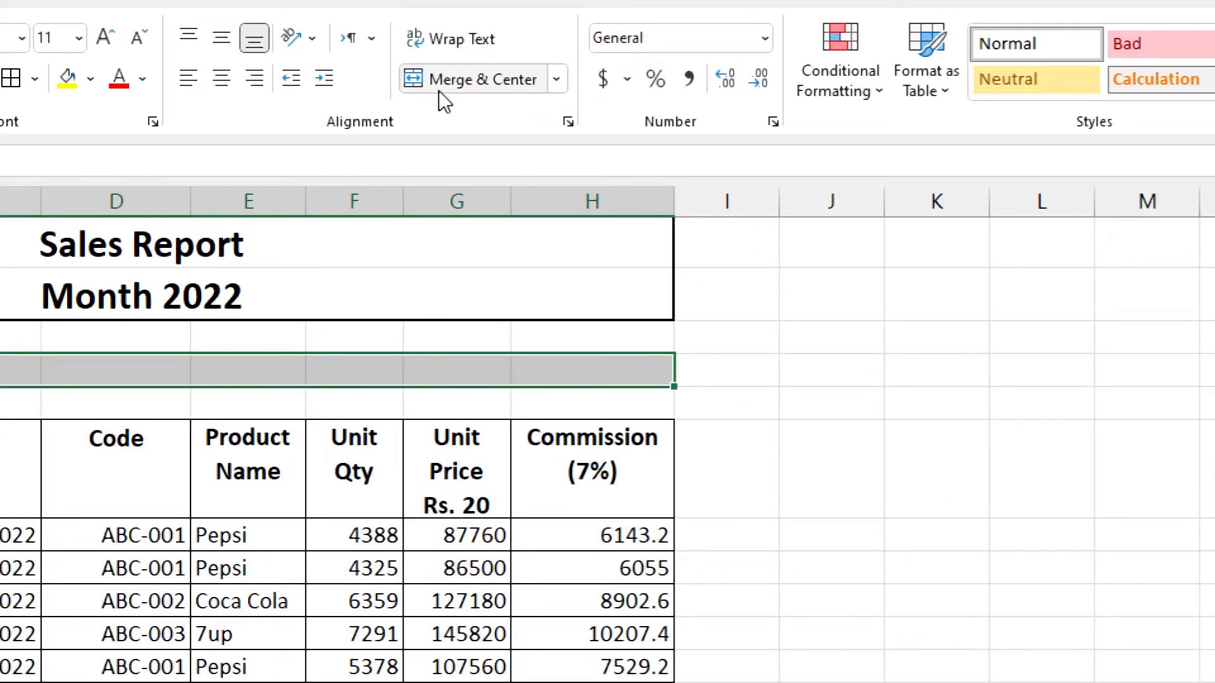
click(556, 81)
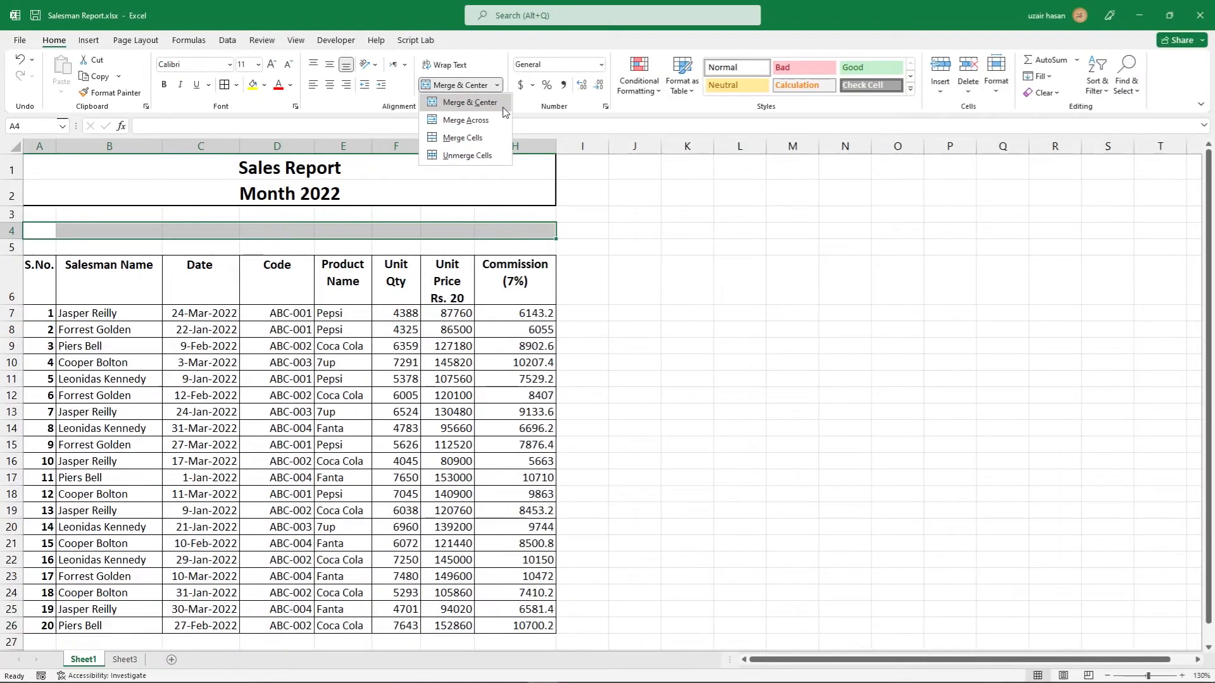
click(503, 106)
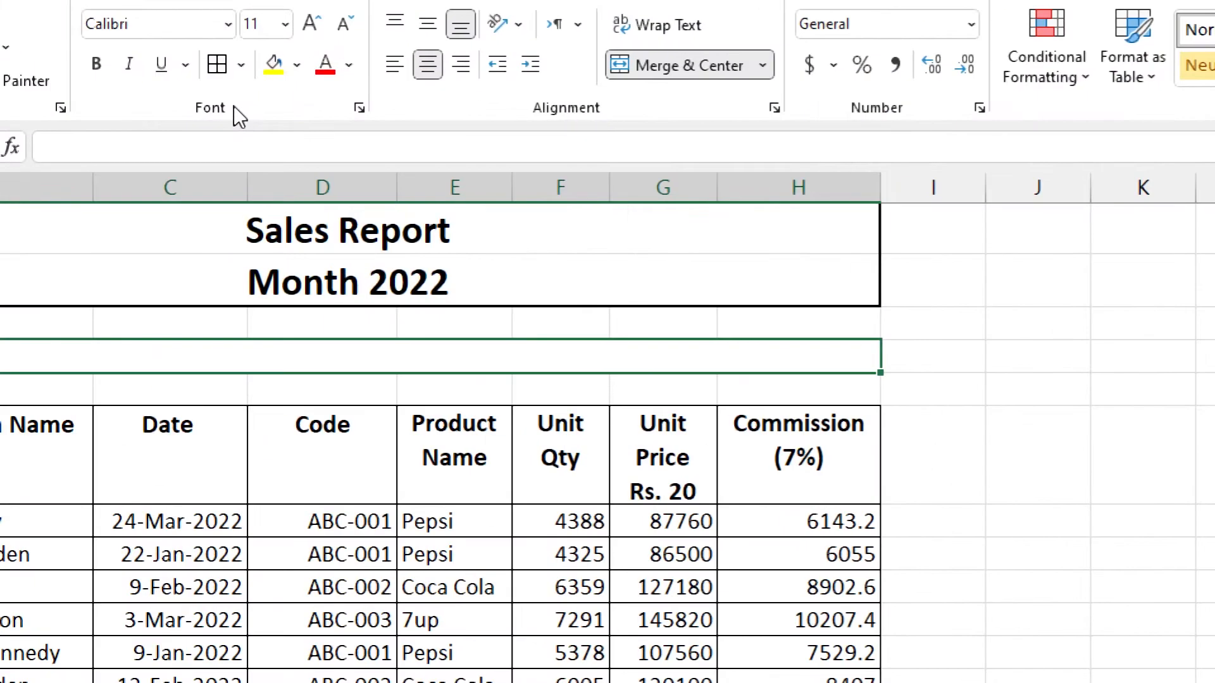
click(241, 67)
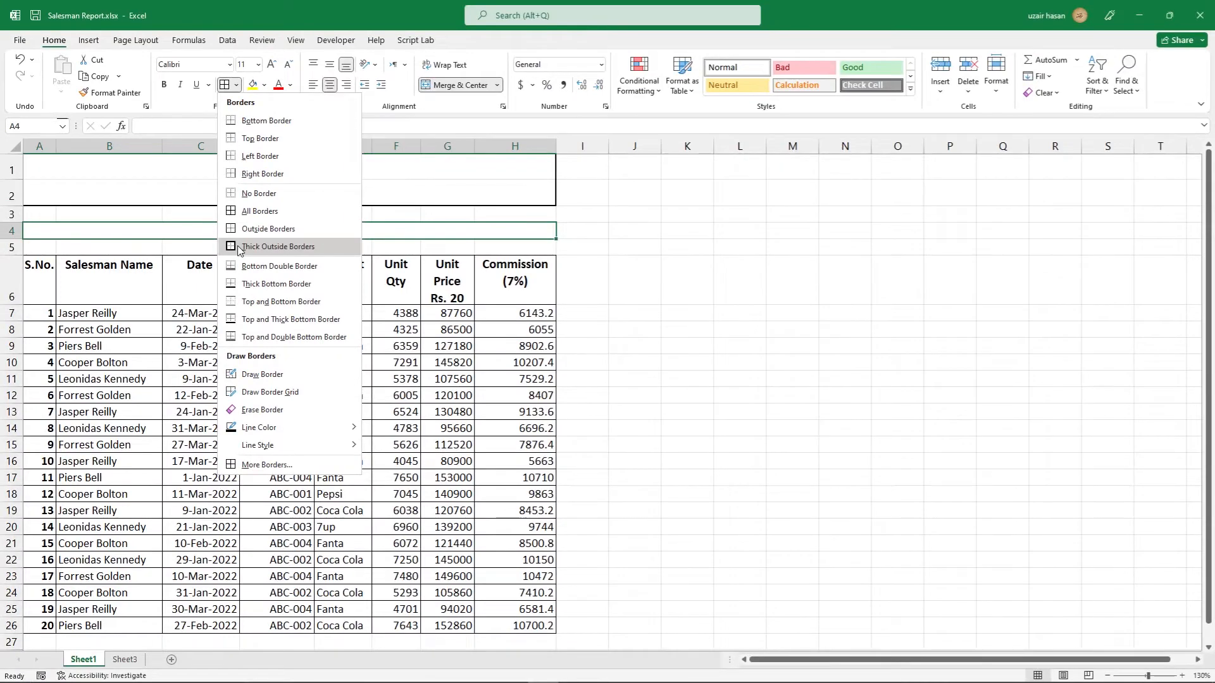
click(238, 246)
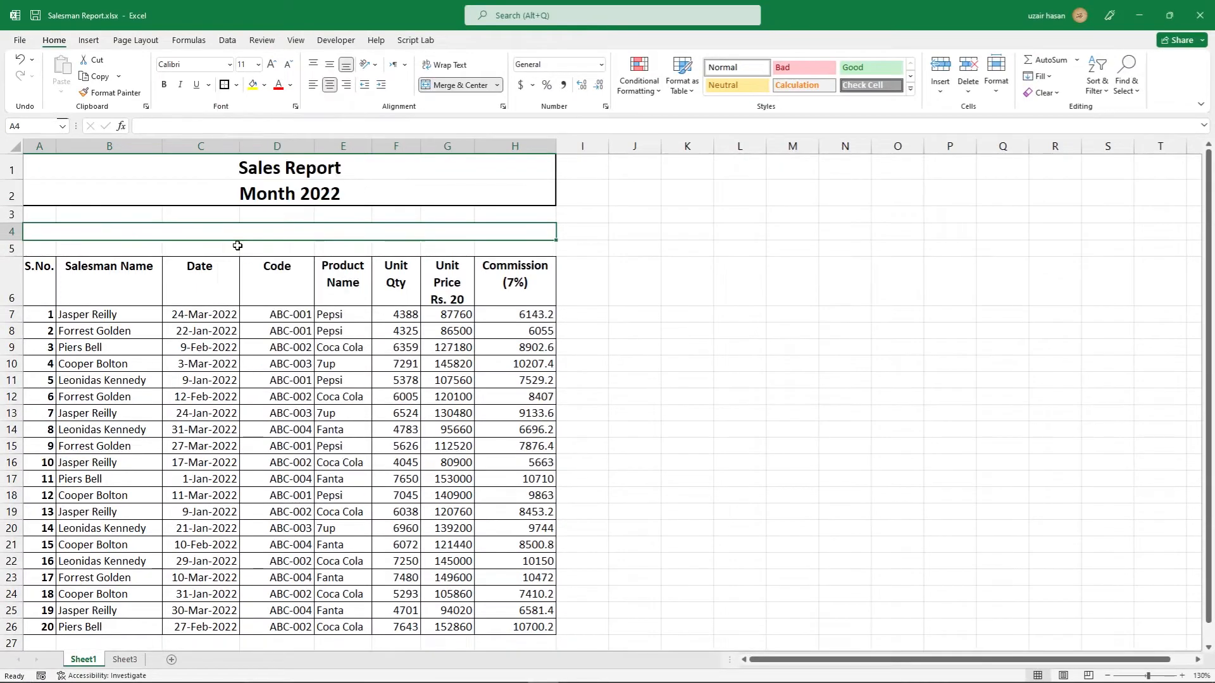
click(652, 385)
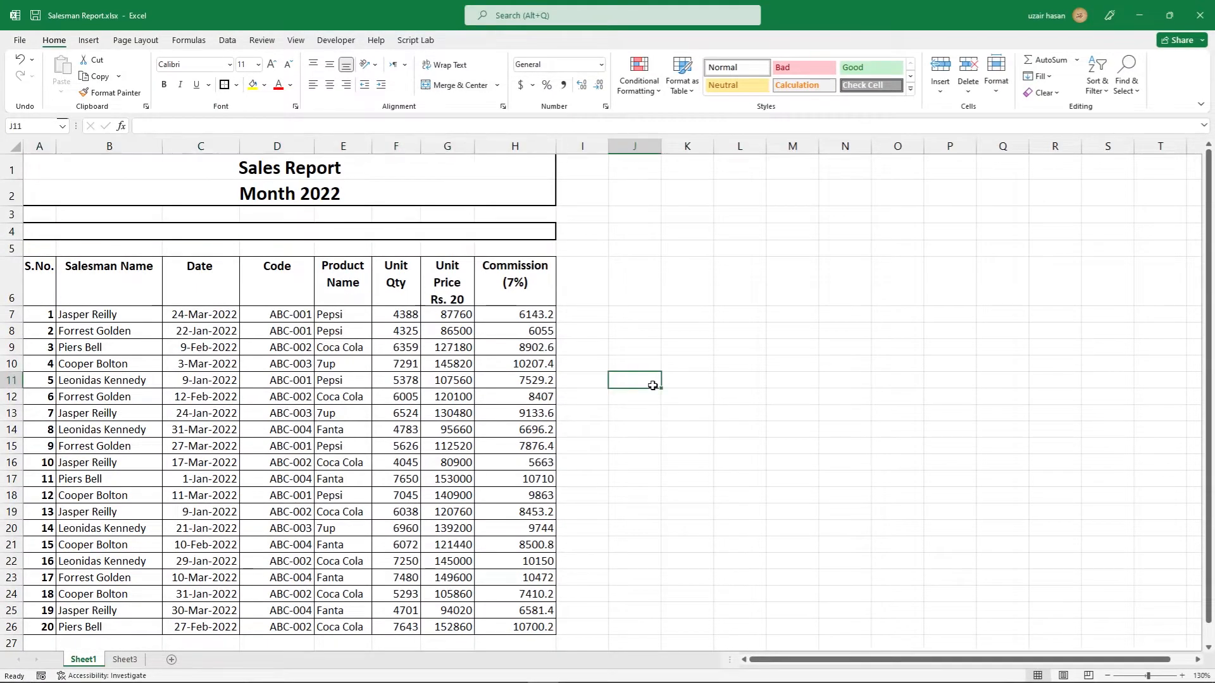
Open data validation for the merged cell A4 on Sheet1 and set the allowed criteria to List
click(312, 241)
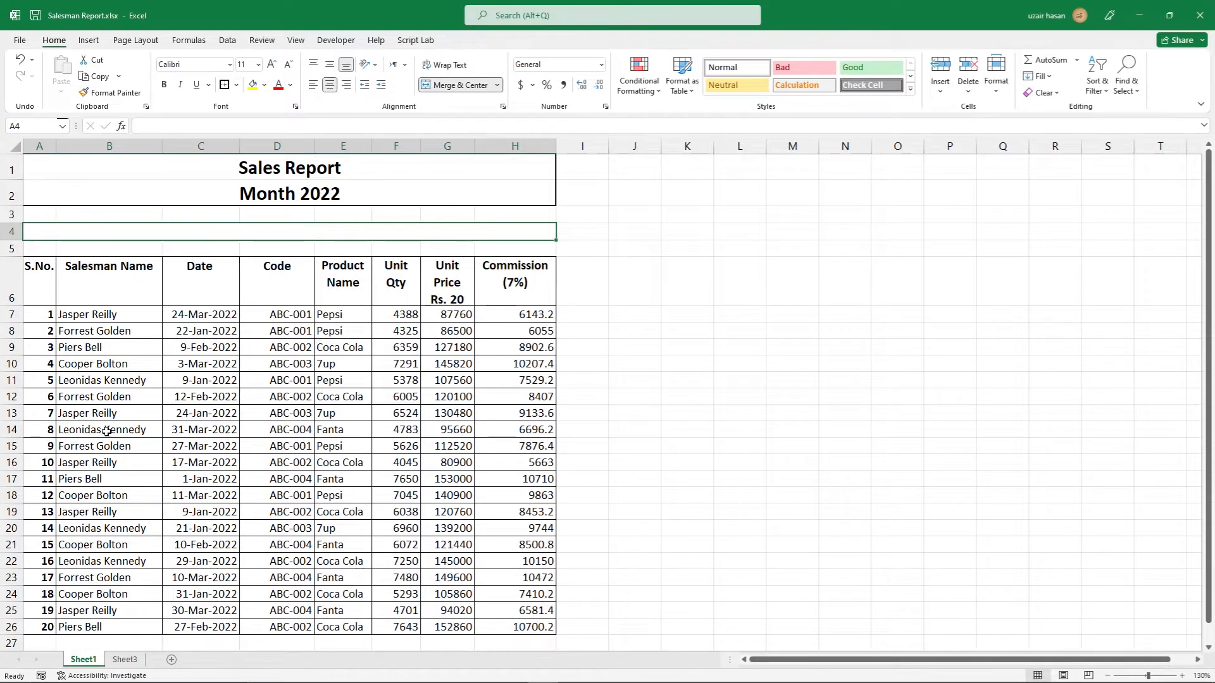
click(124, 660)
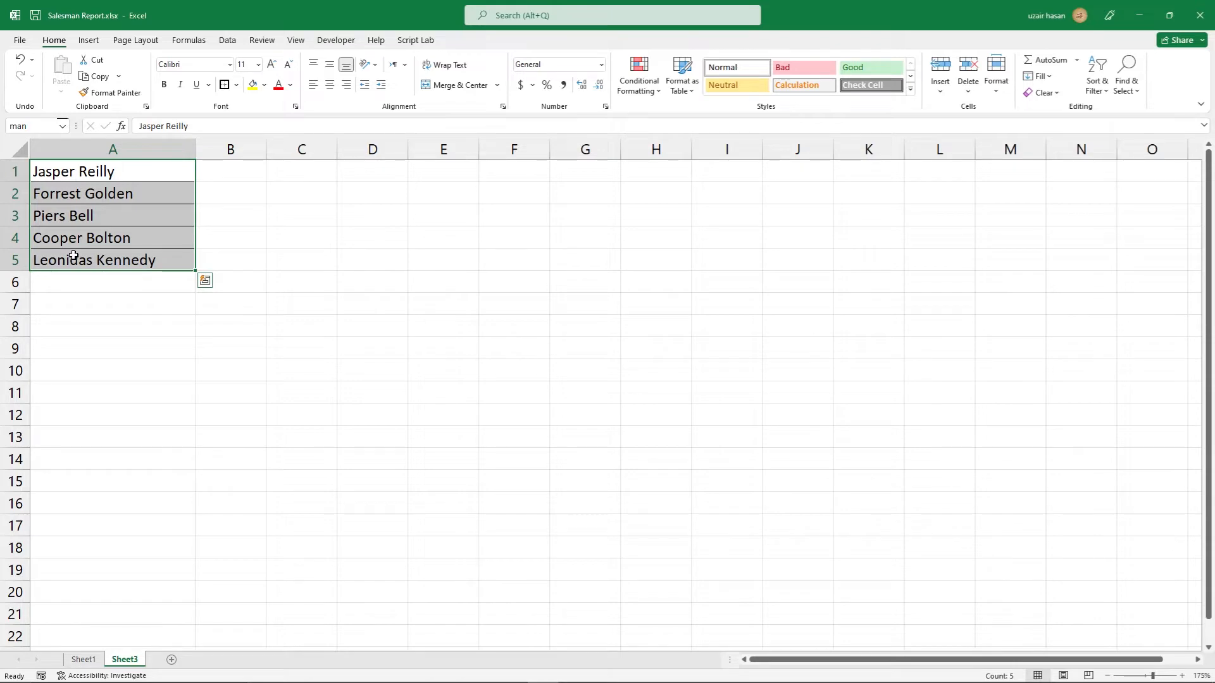
click(90, 661)
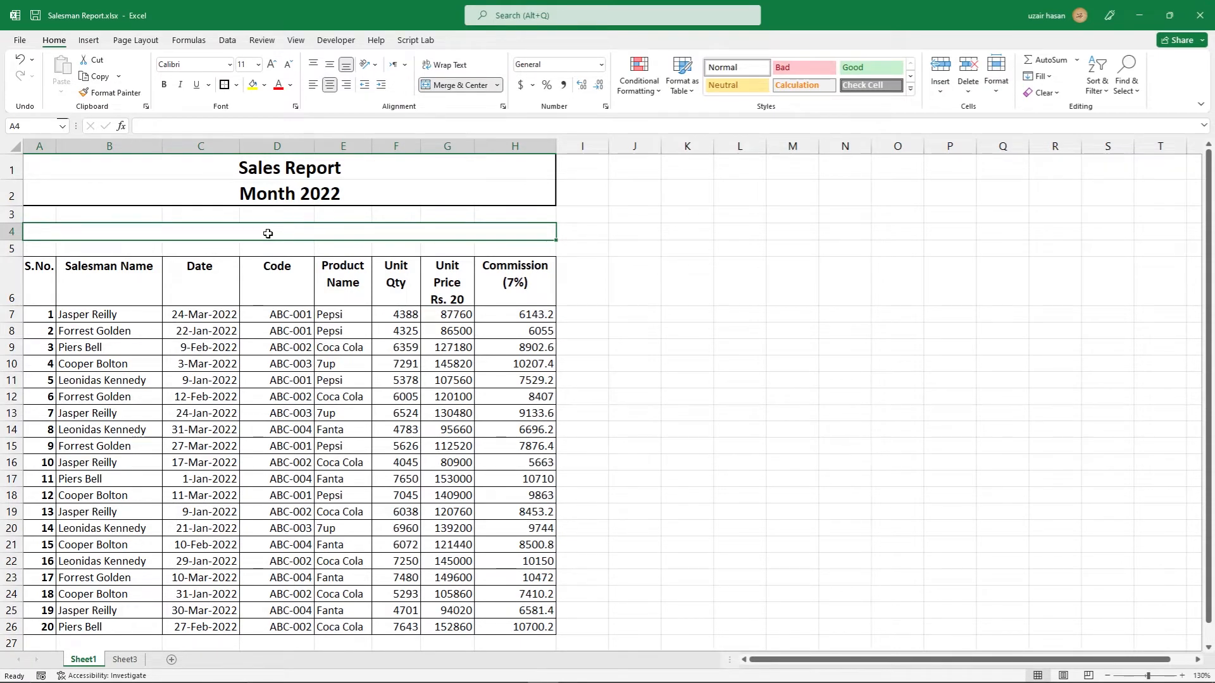
click(222, 45)
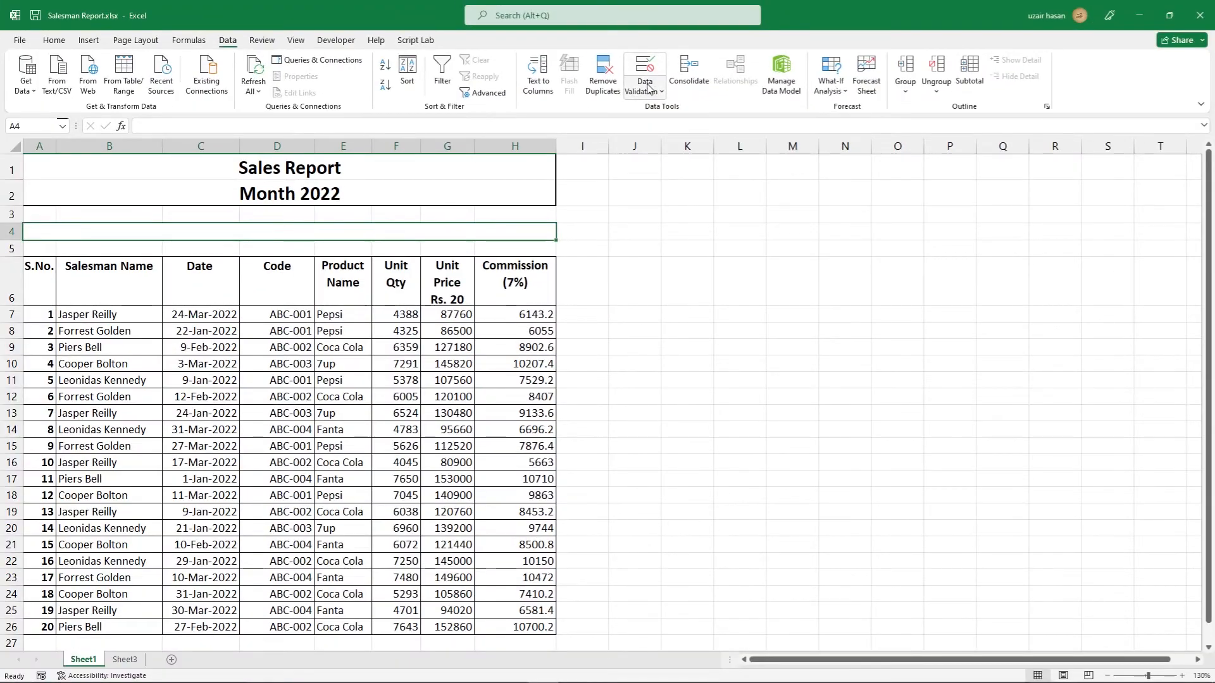
click(648, 109)
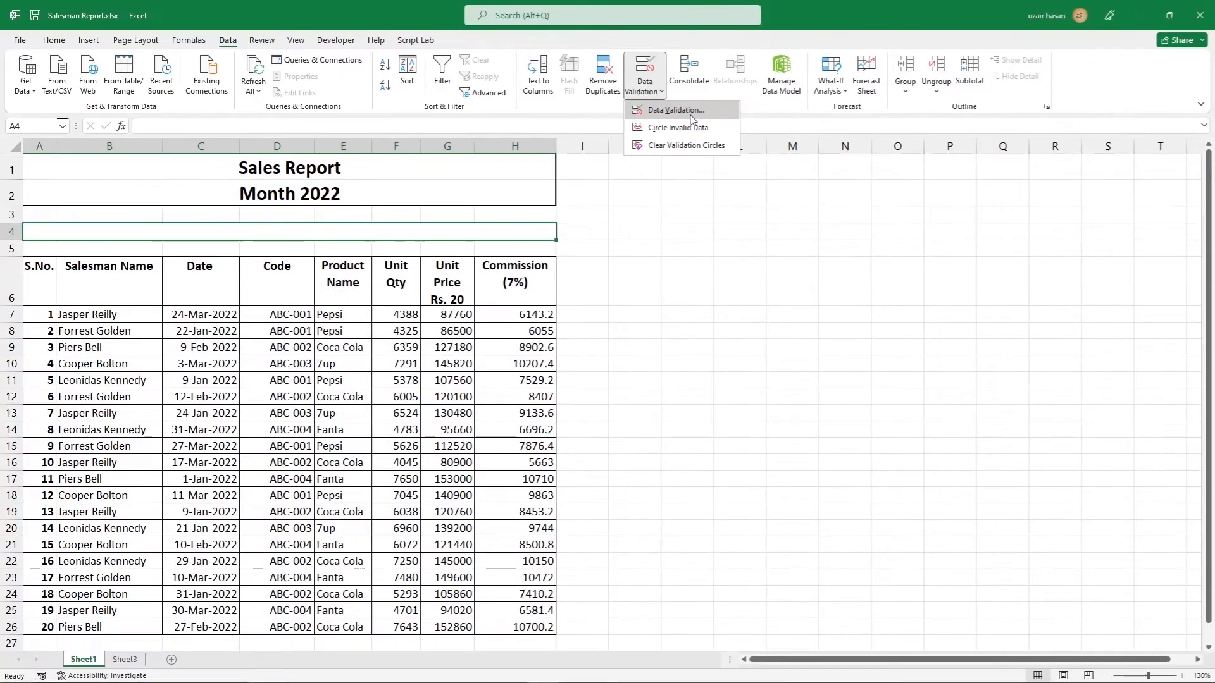
click(691, 119)
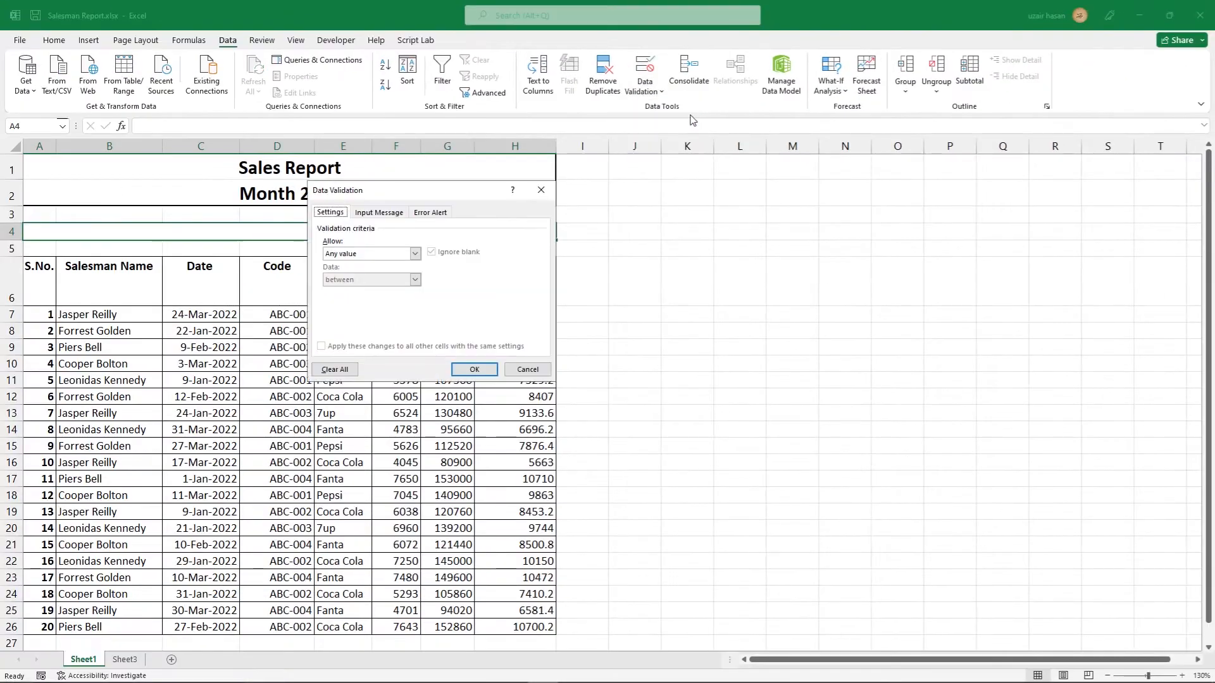
drag(349, 198, 627, 226)
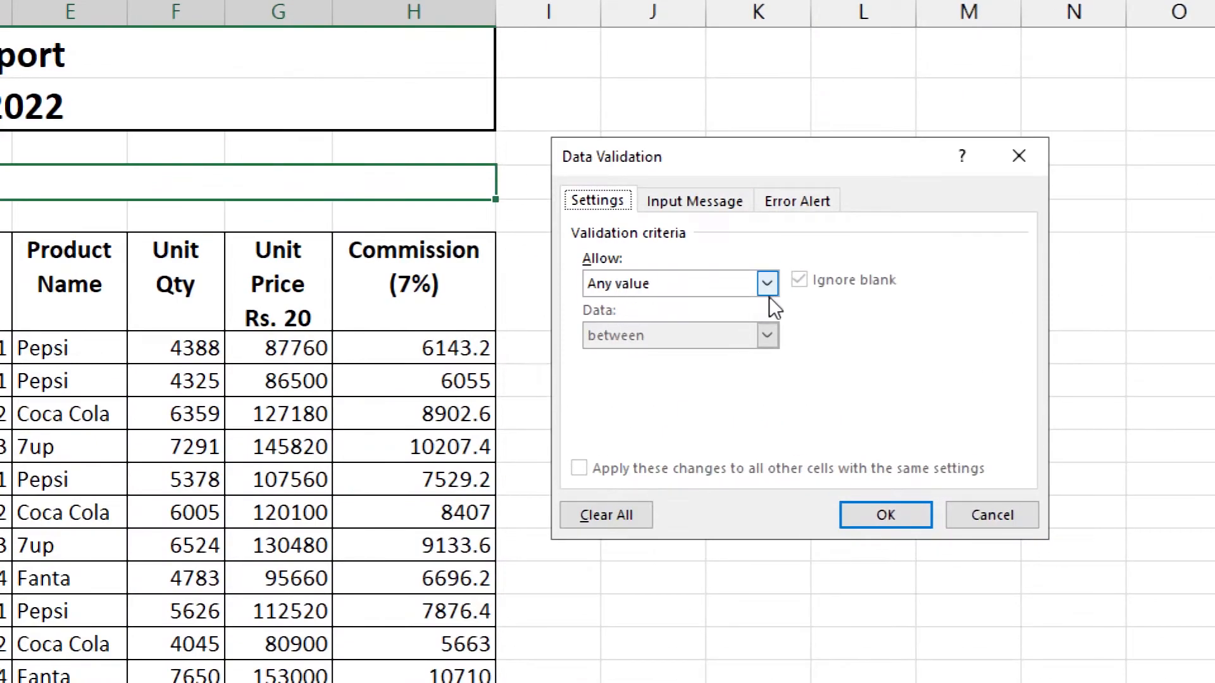
click(767, 286)
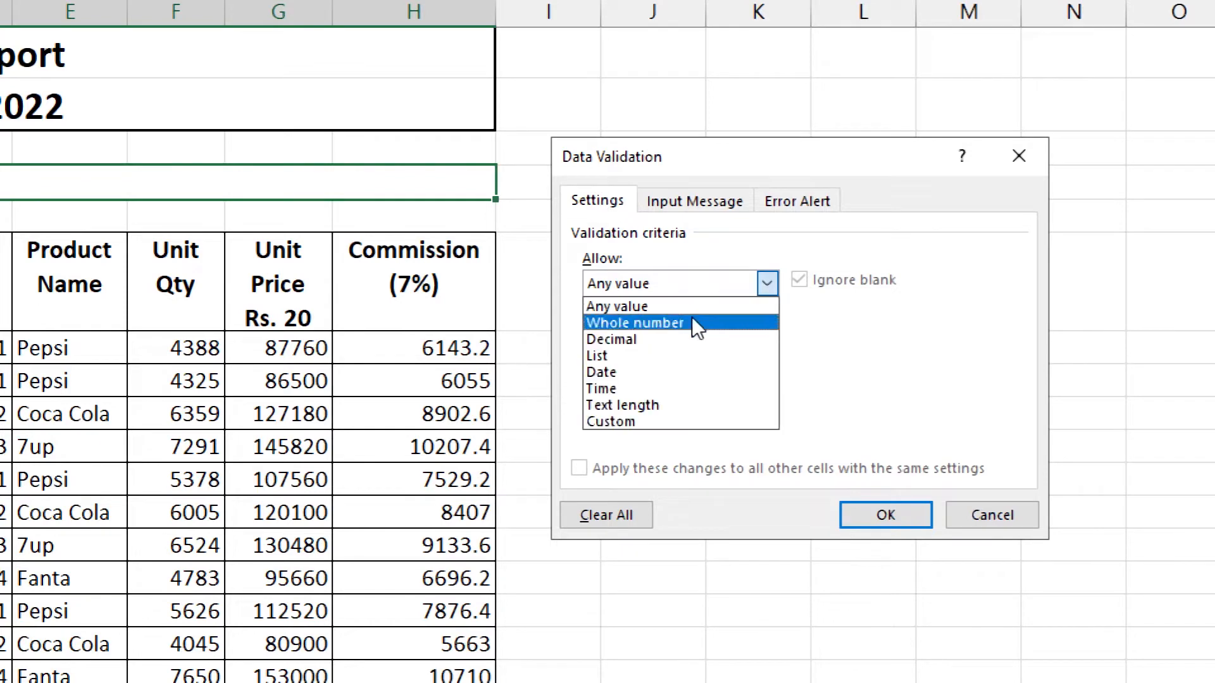
click(663, 353)
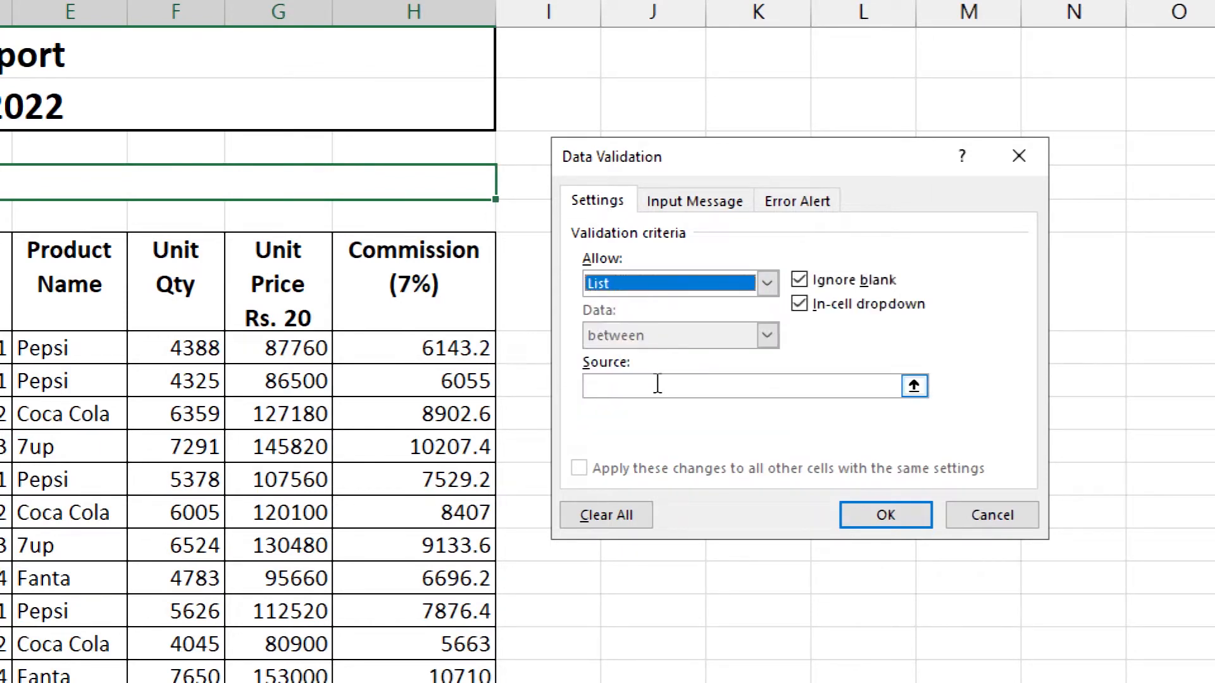
Set the list source of cell A4's validation to the defined name "man" and apply the rule
click(658, 383)
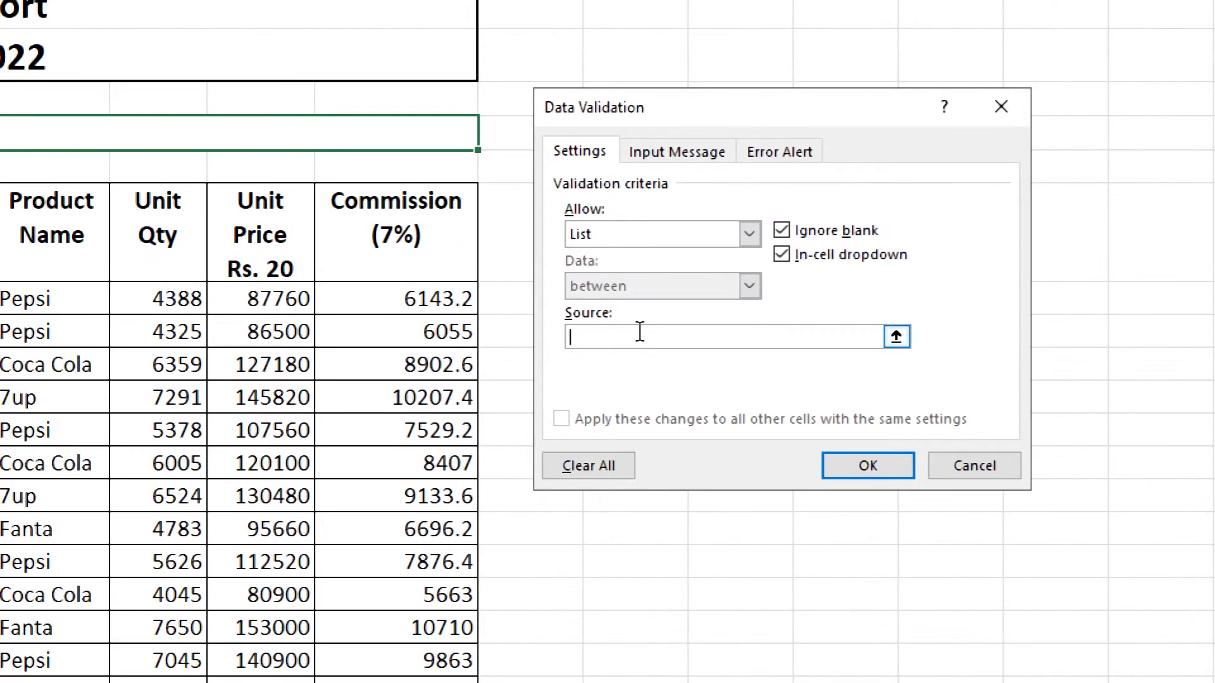
key(F3)
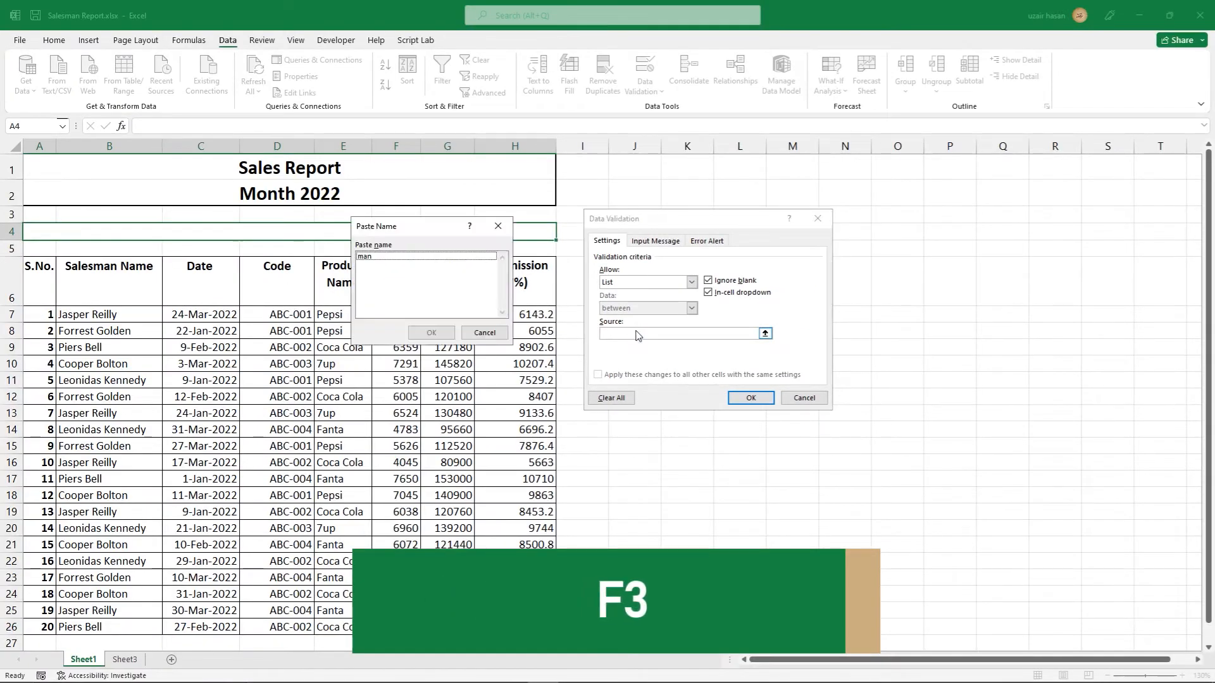
drag(379, 226, 862, 264)
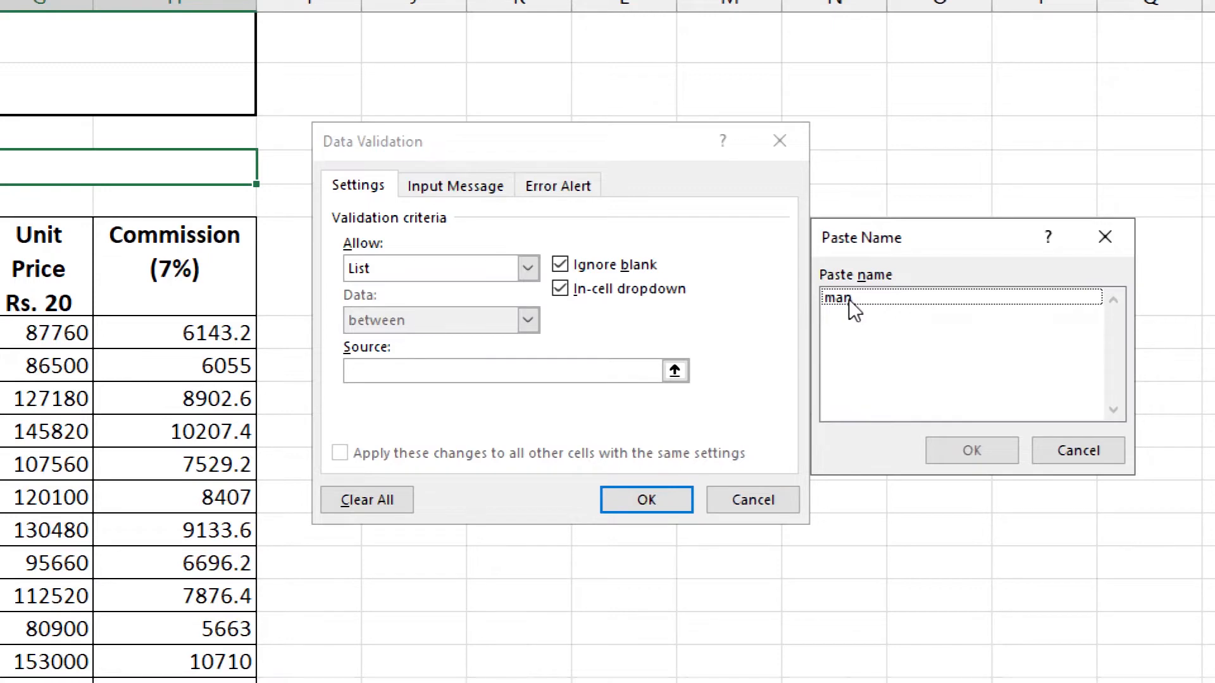
click(848, 299)
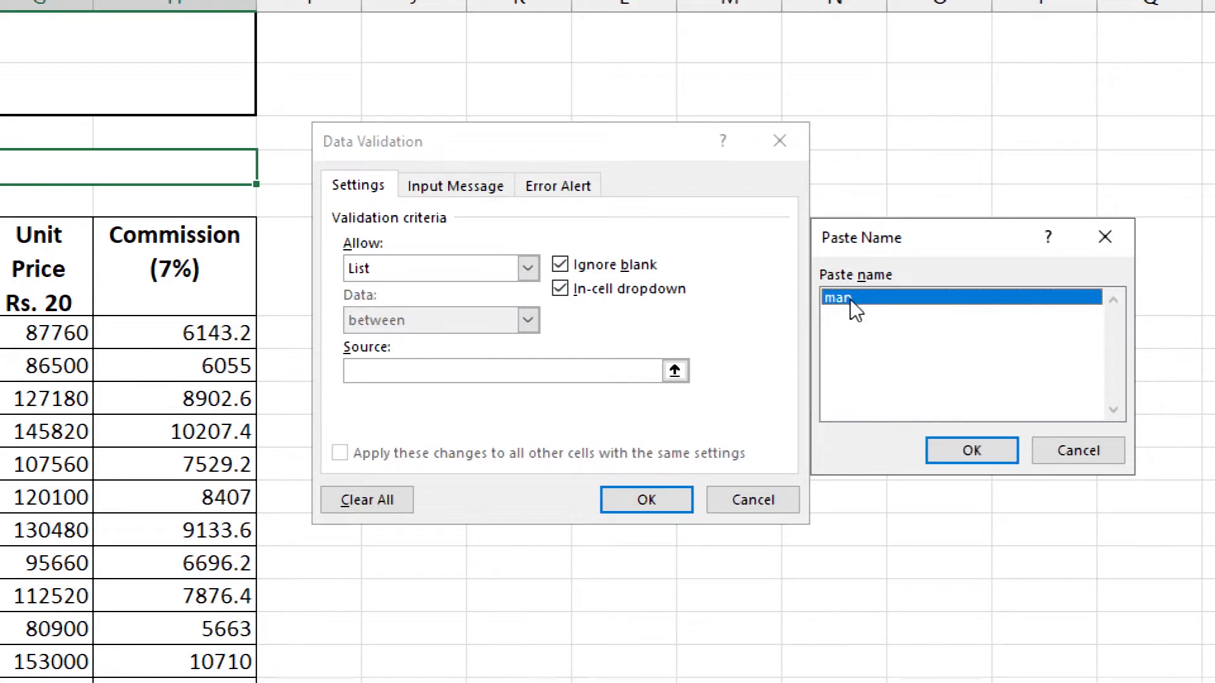
click(970, 450)
drag(387, 373, 290, 380)
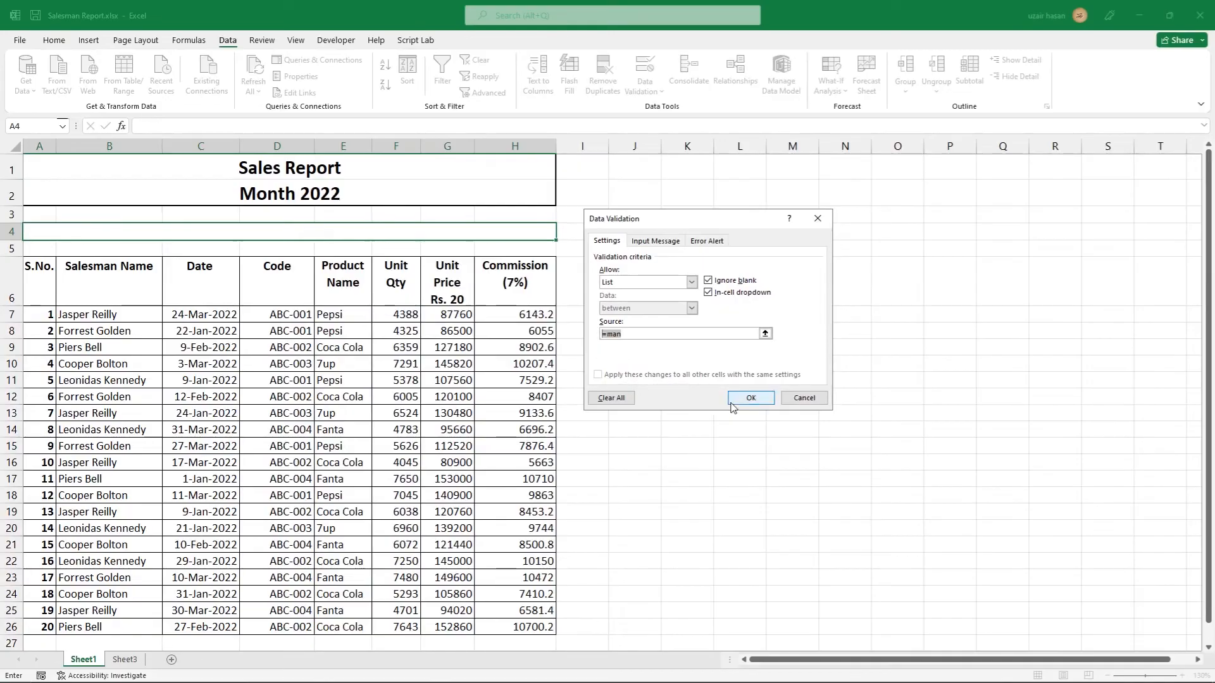
click(733, 401)
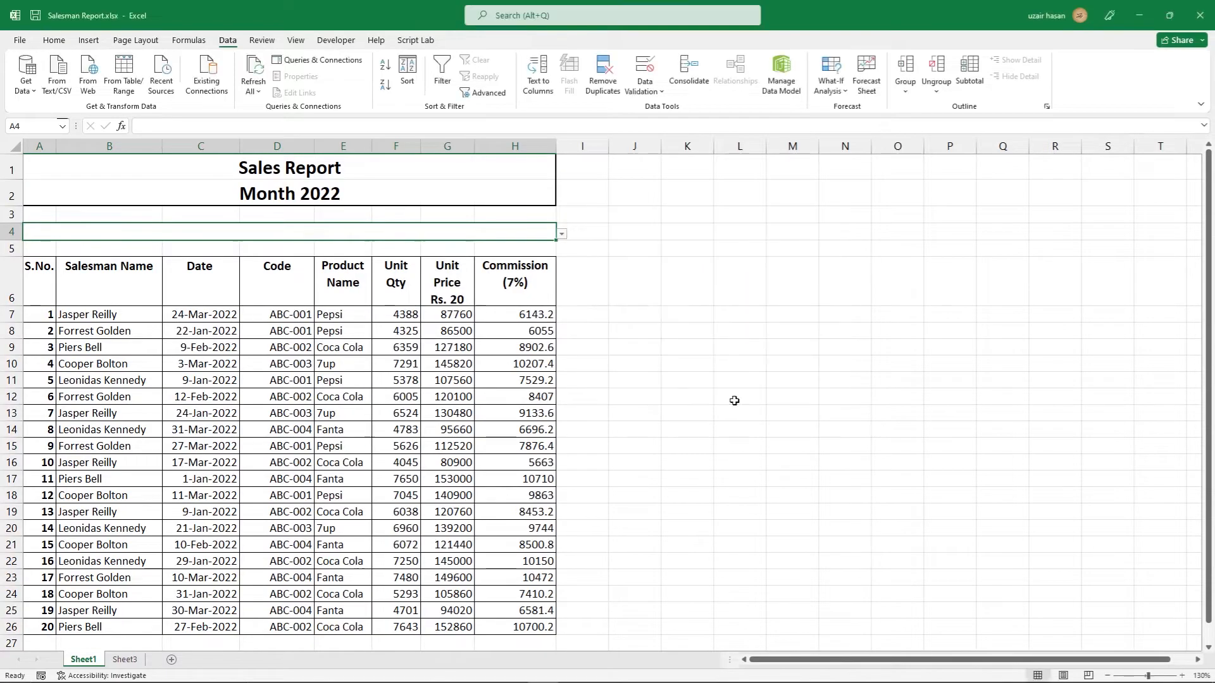
Choose the third salesman from cell A4's dropdown list and format the cell bold at font size 16
click(561, 234)
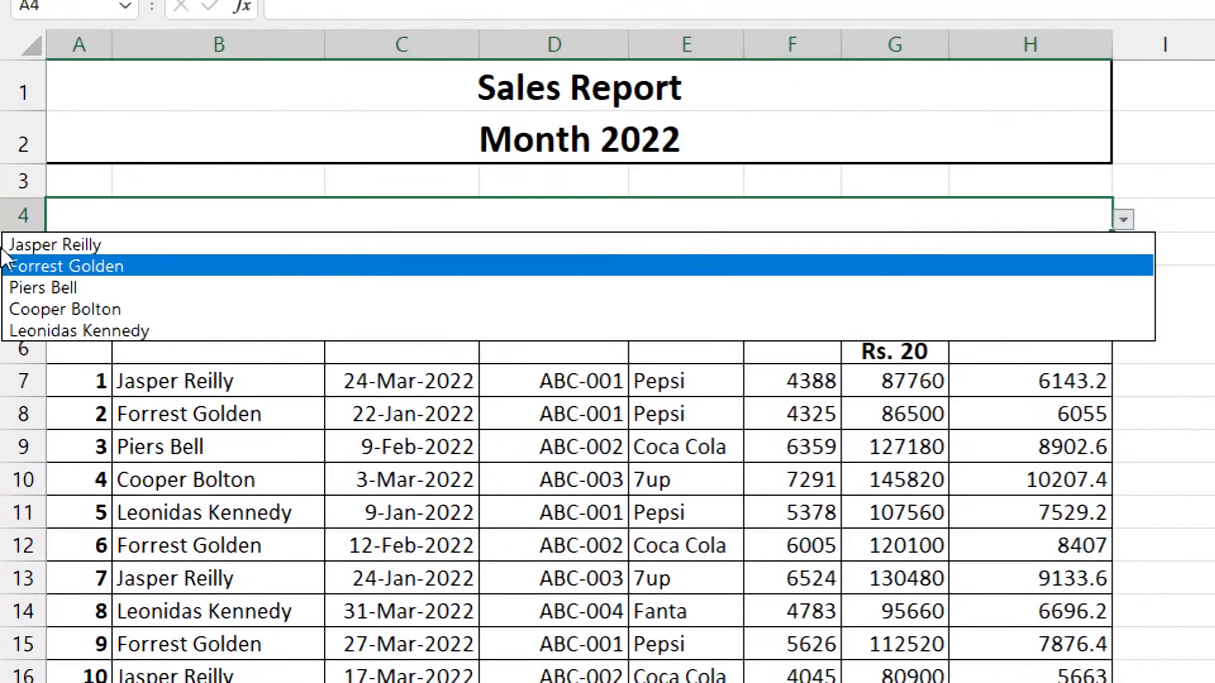
click(74, 286)
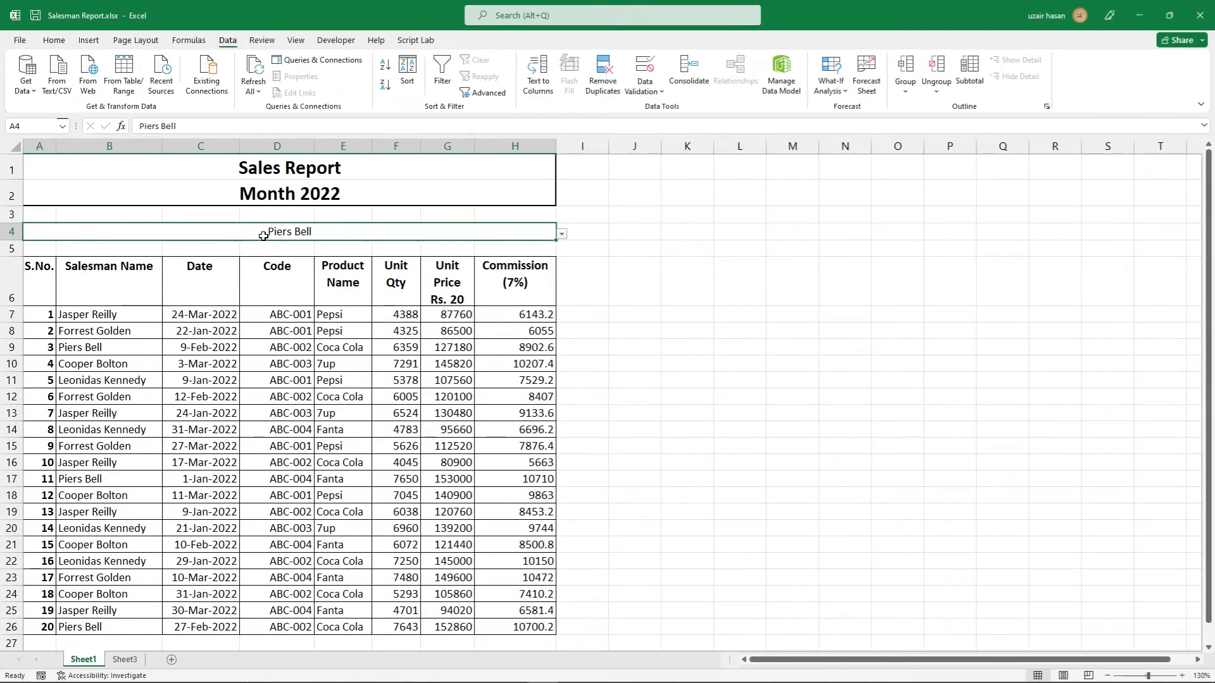
click(55, 40)
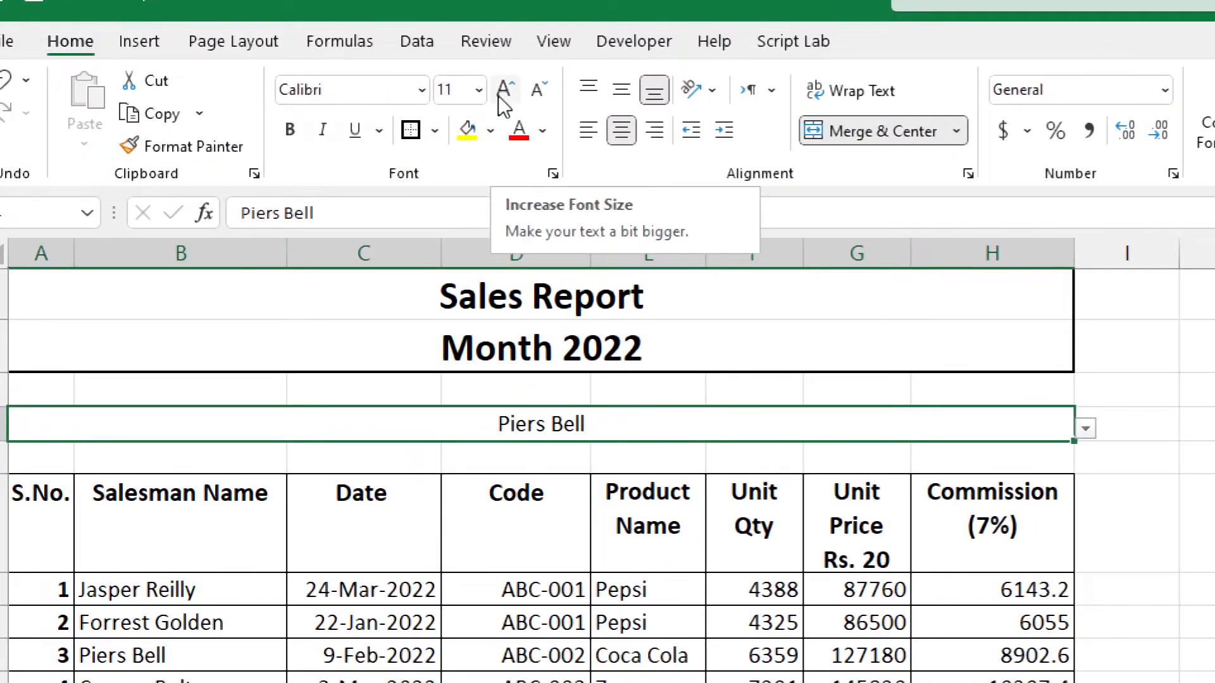
click(286, 132)
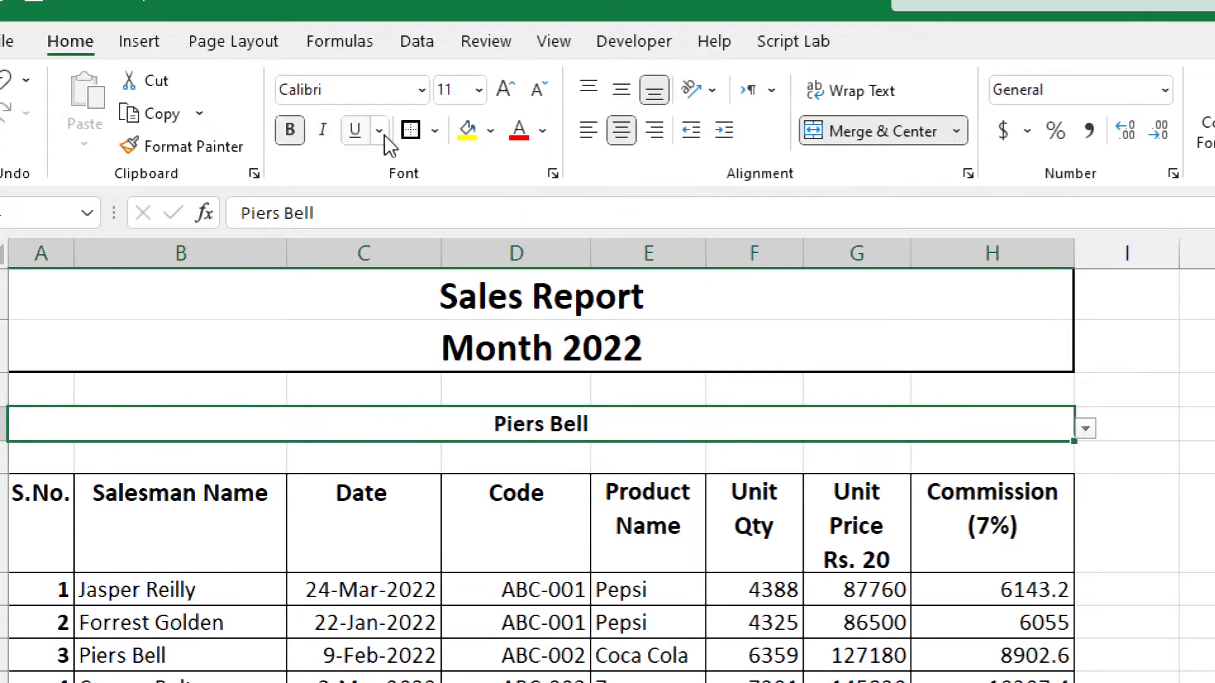
click(496, 101)
click(496, 101)
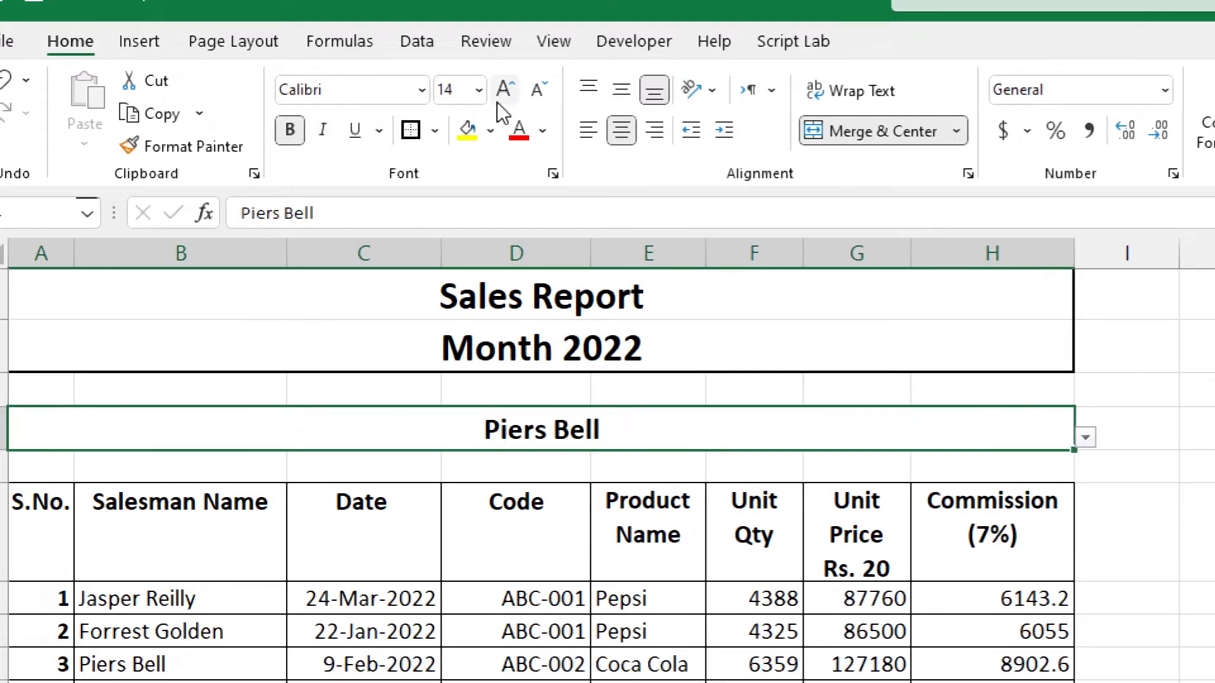
click(496, 101)
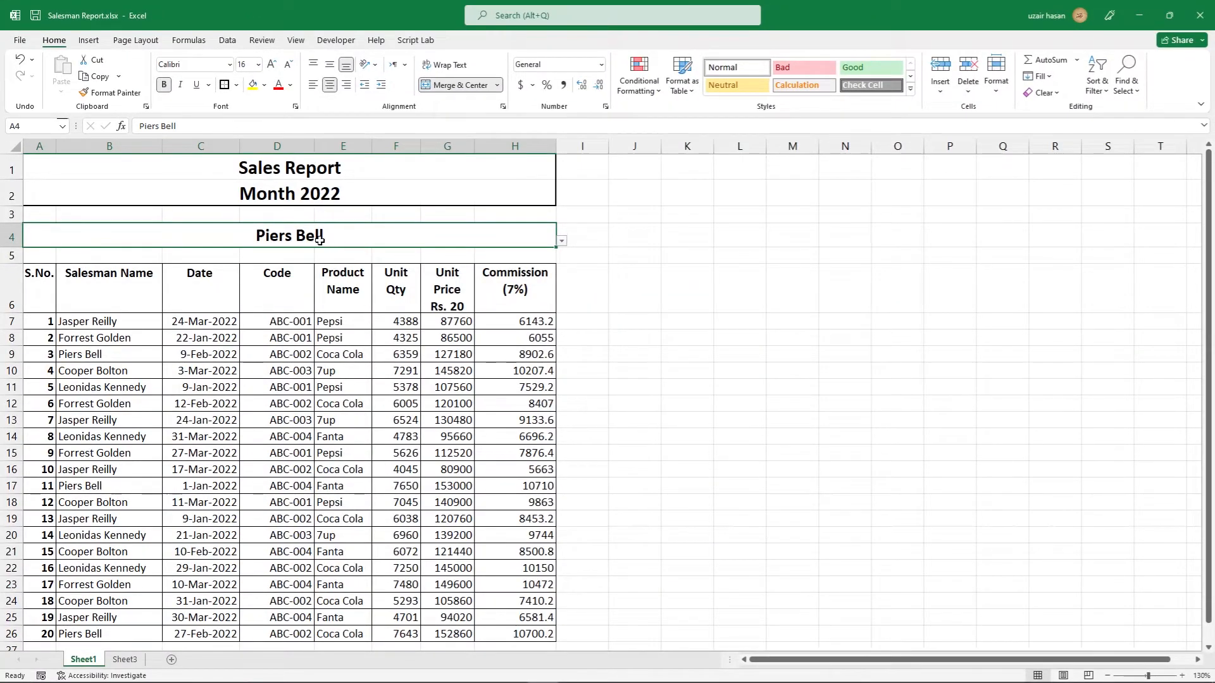
Start a new conditional formatting rule for data rows A7:H26 that uses a formula to determine which cells to format
drag(30, 324, 505, 636)
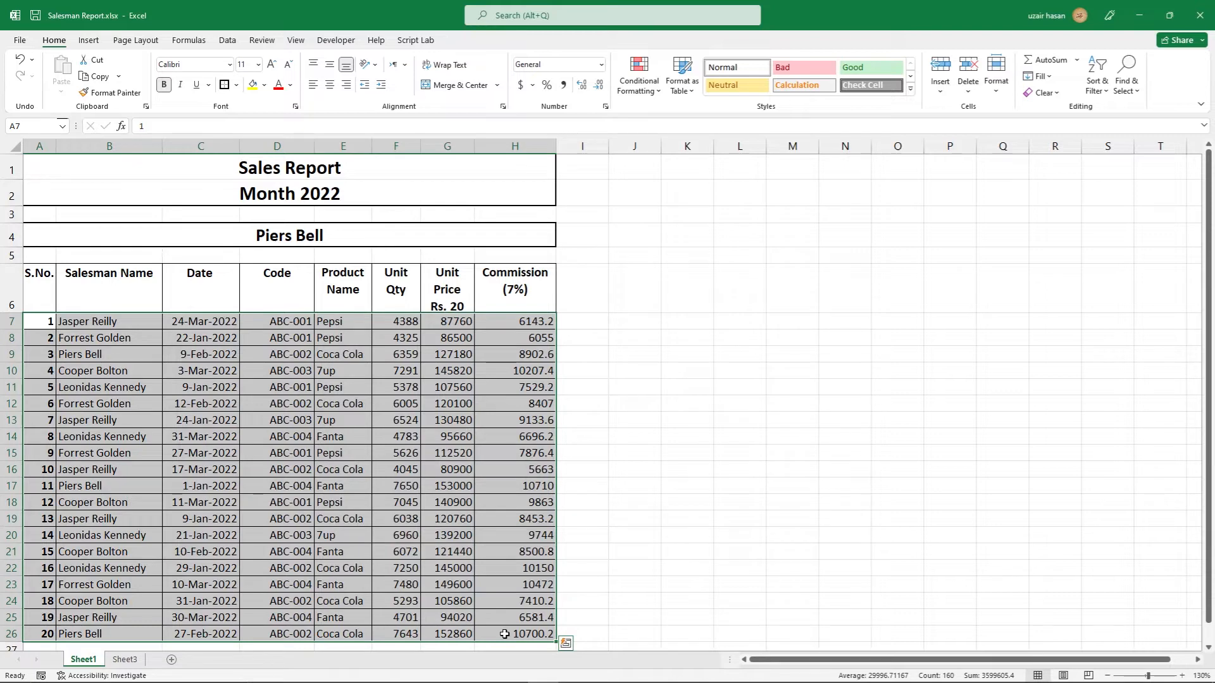
click(10, 294)
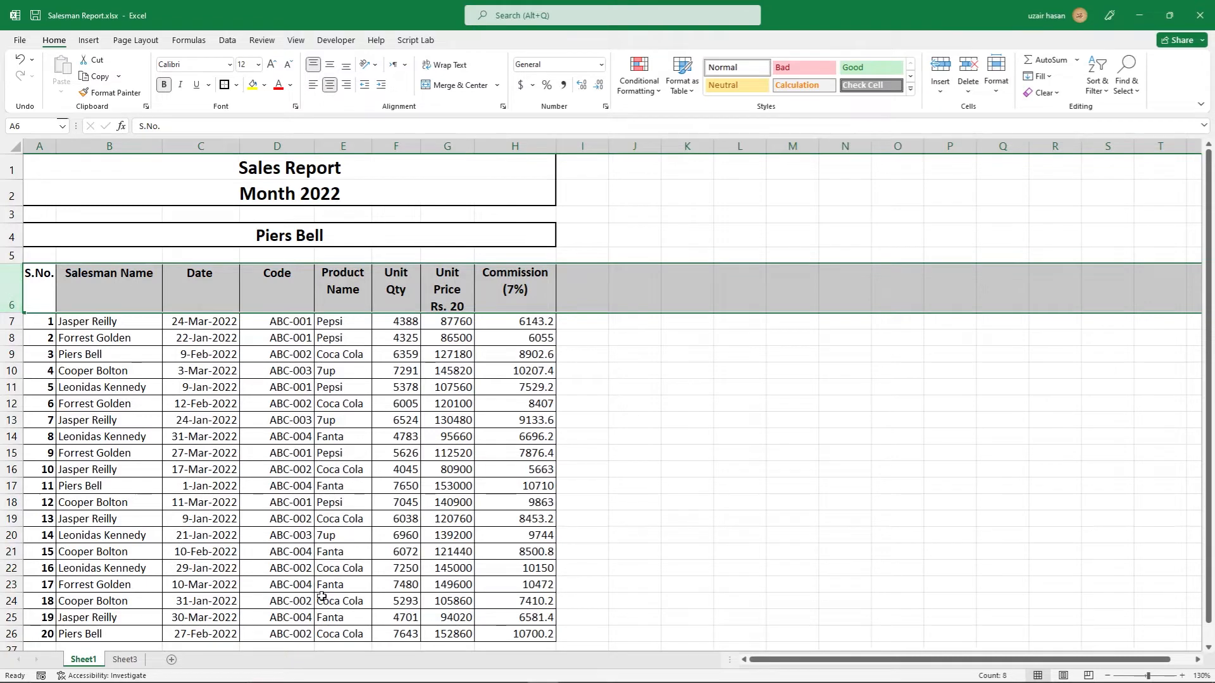
drag(44, 325, 511, 633)
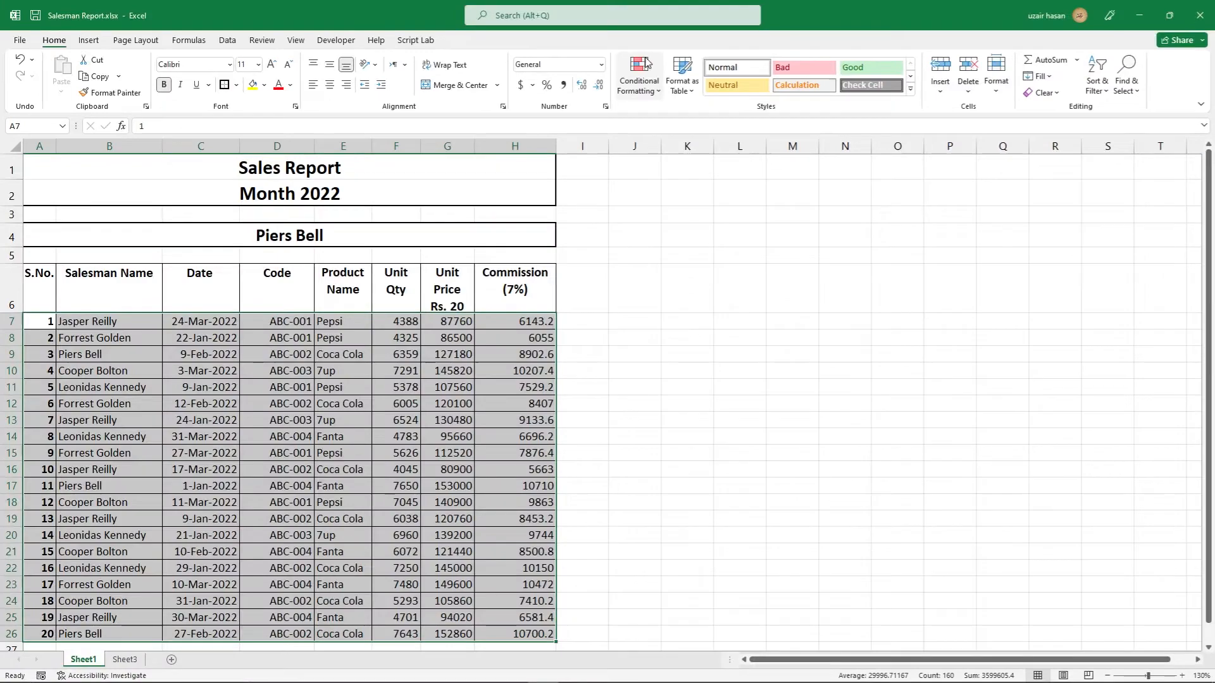
click(639, 109)
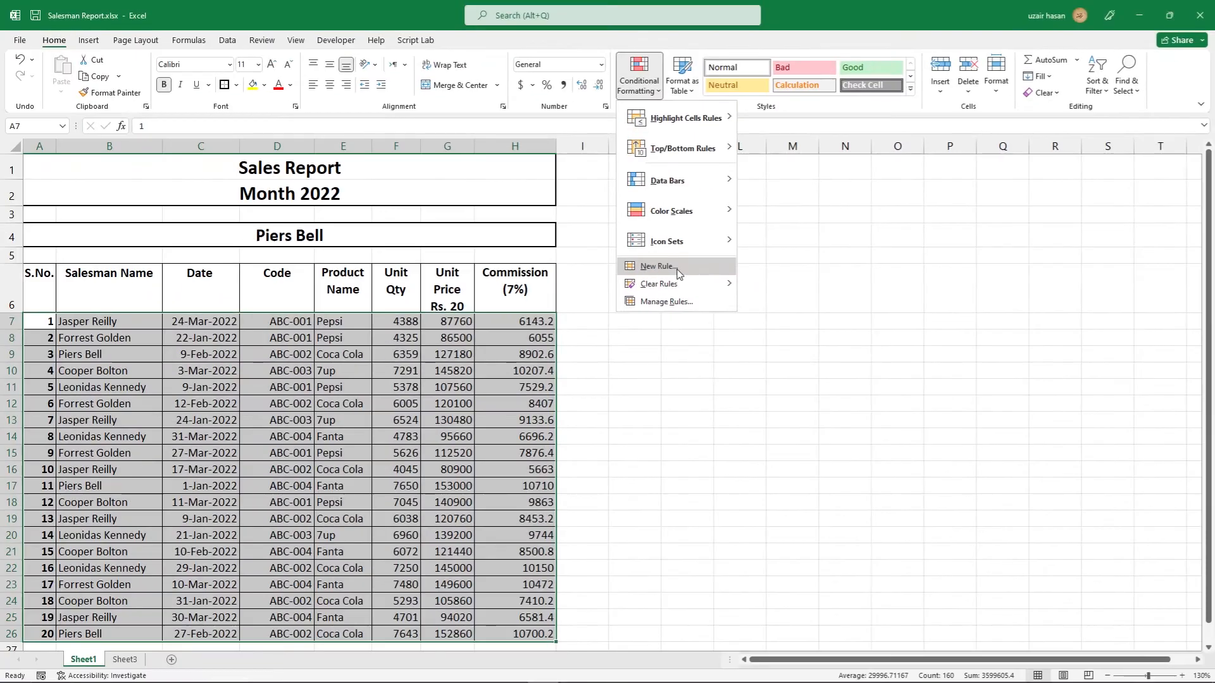
click(677, 269)
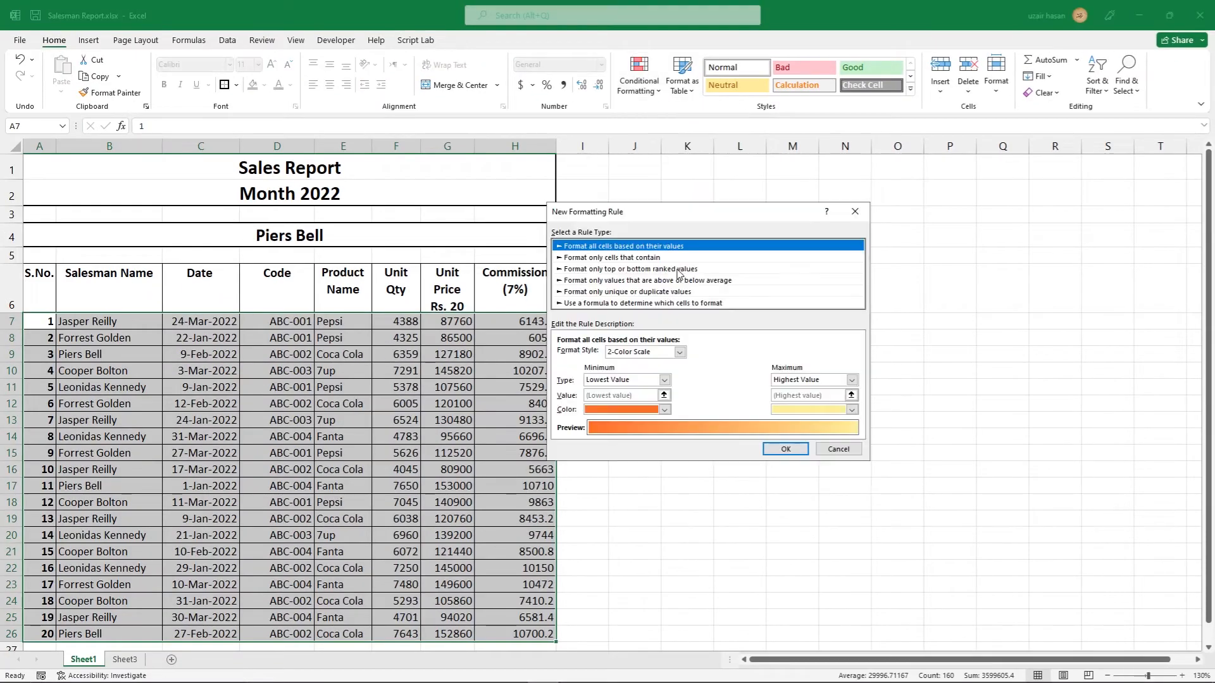
drag(623, 214, 670, 233)
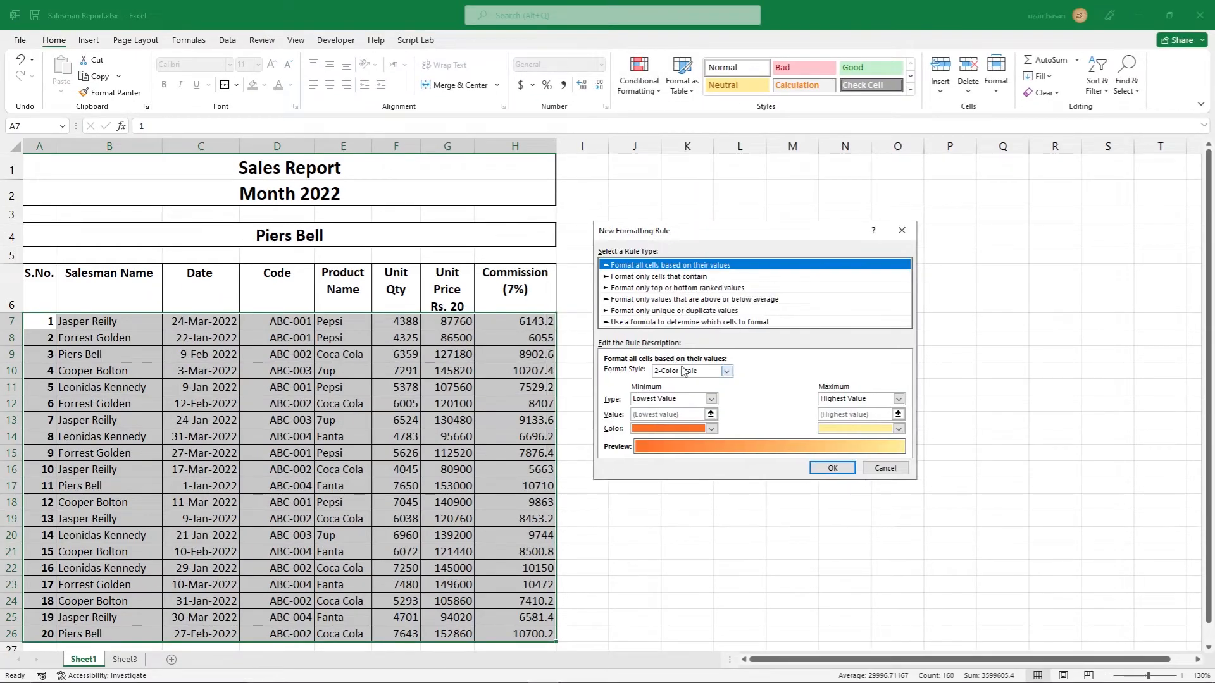
click(675, 323)
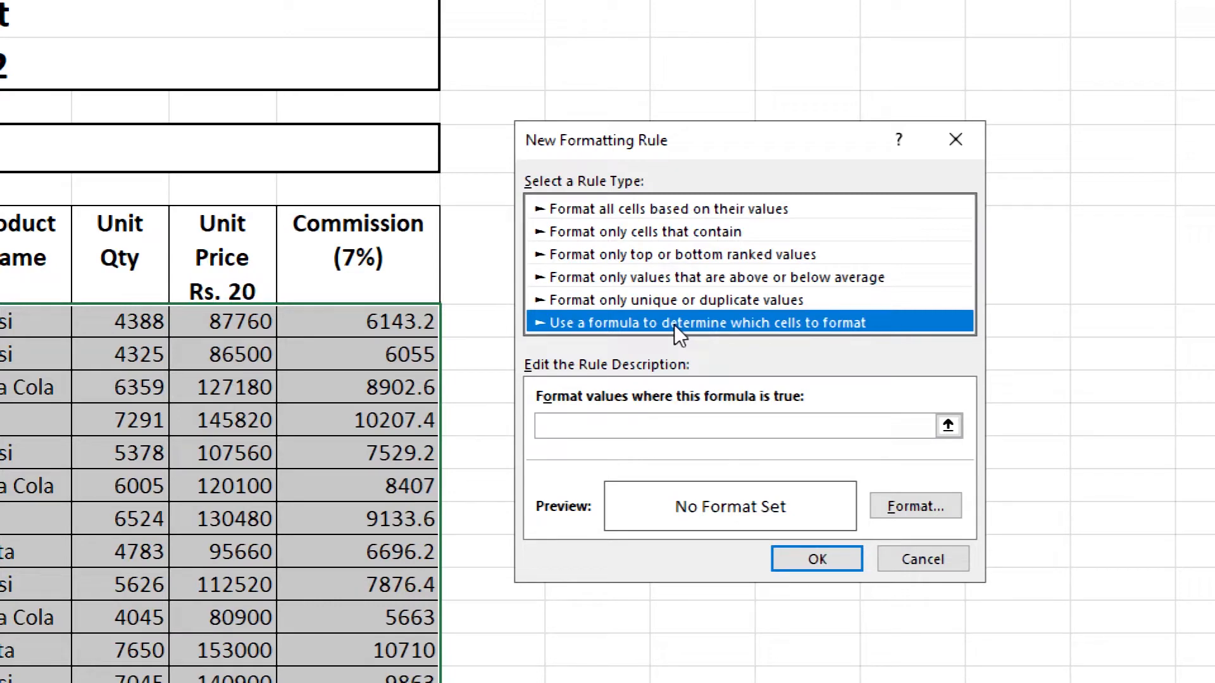
Enter the rule formula =$B$7=$A$4, comparing the first salesman name cell with the dropdown cell
click(571, 429)
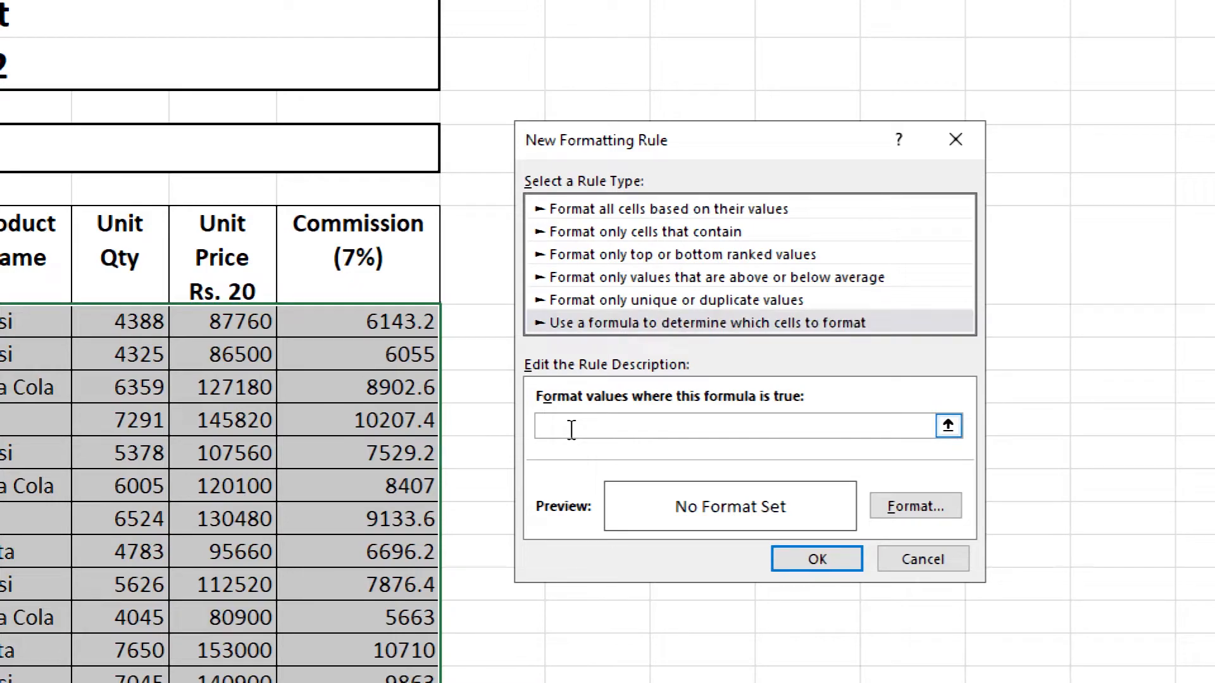
text(=)
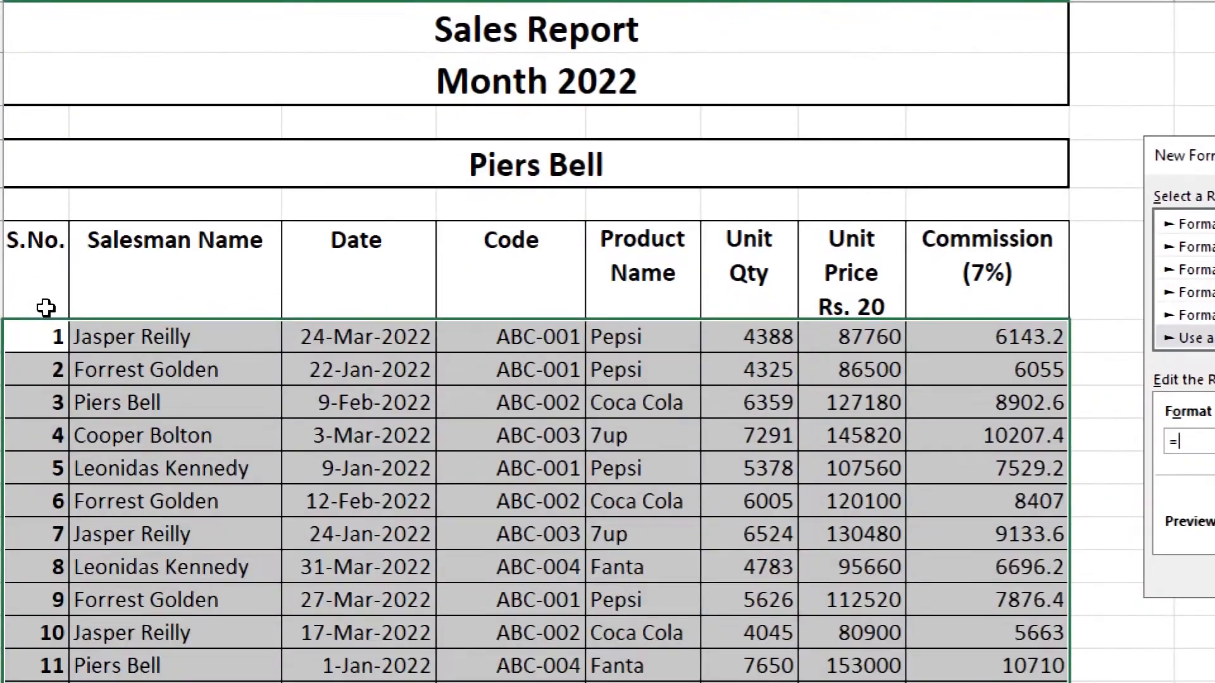
click(141, 342)
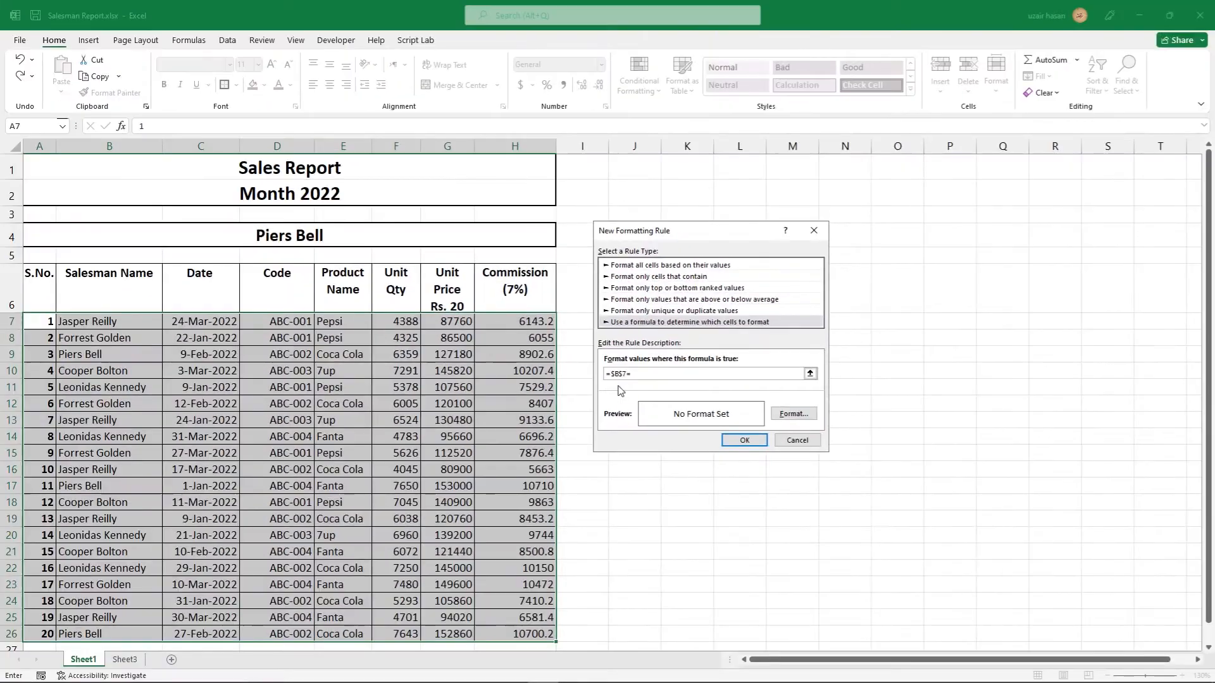
click(298, 241)
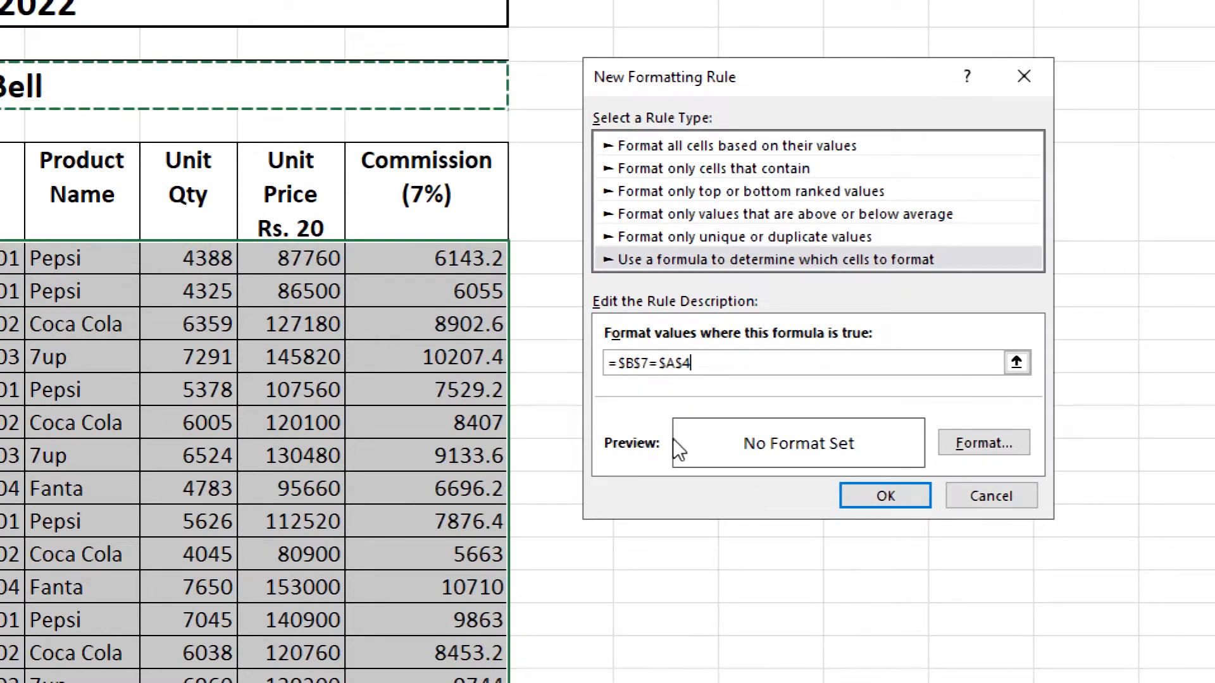
Make the row of the B7 reference relative so the rule formula reads =$B7=$A$4
drag(708, 363, 606, 364)
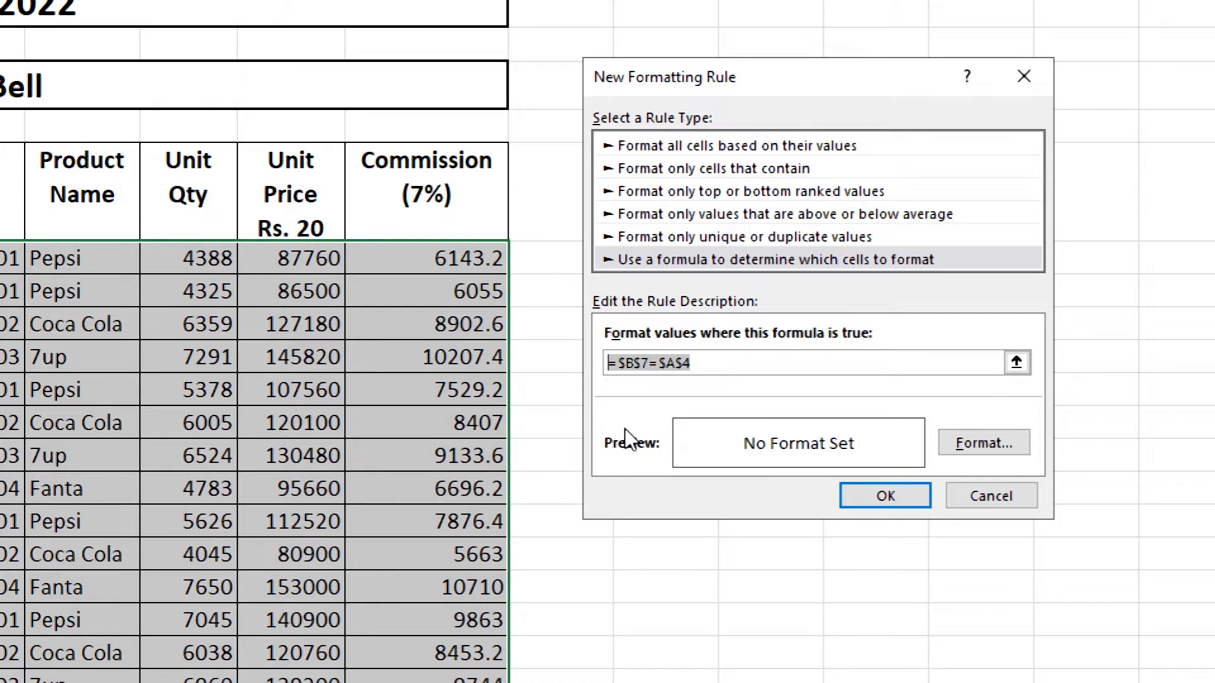
click(685, 363)
drag(658, 363, 724, 356)
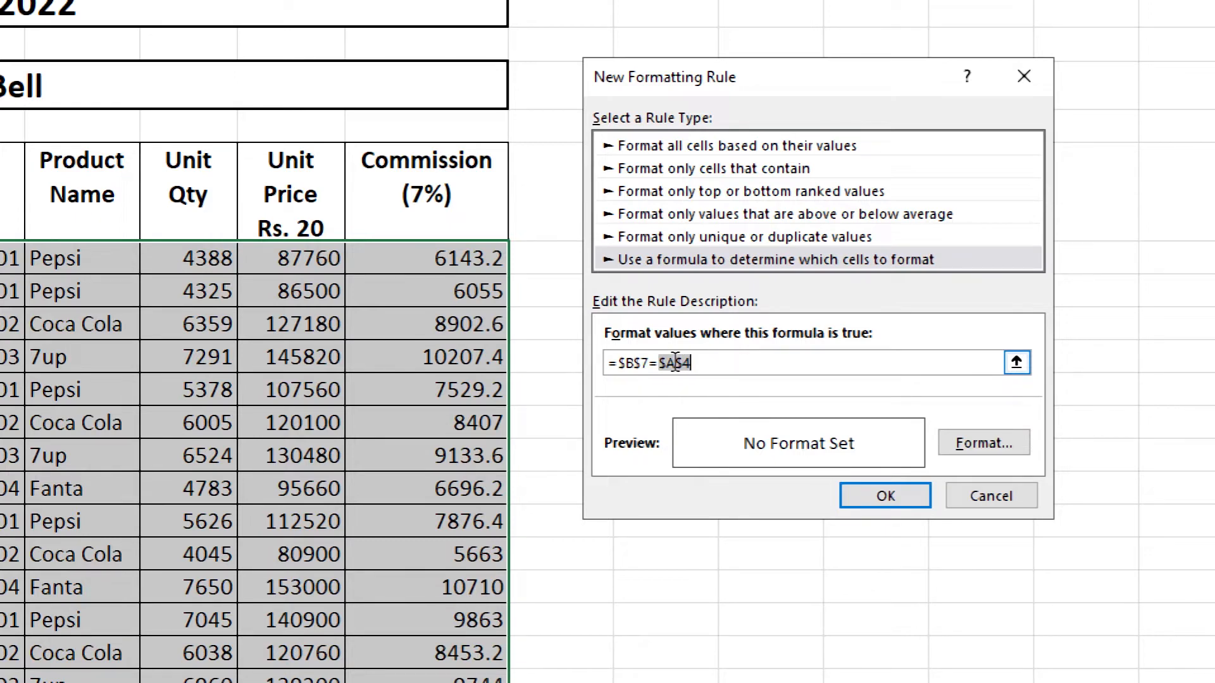
drag(647, 363, 637, 363)
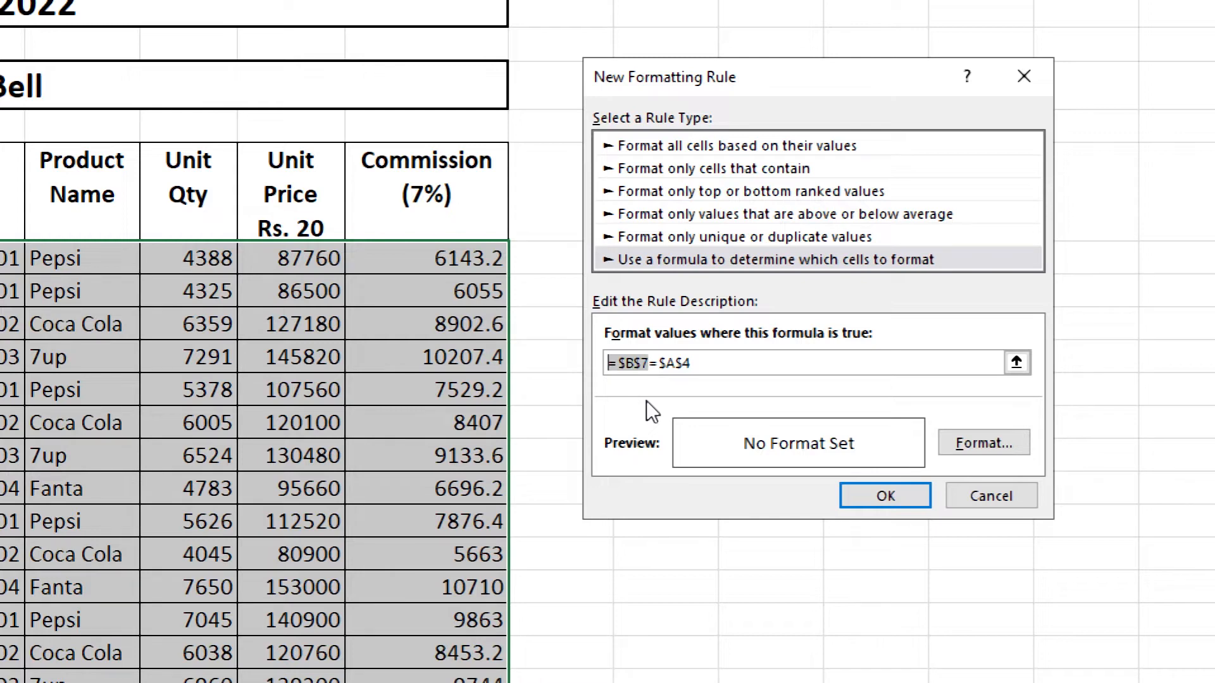
click(649, 362)
key(BackSpace)
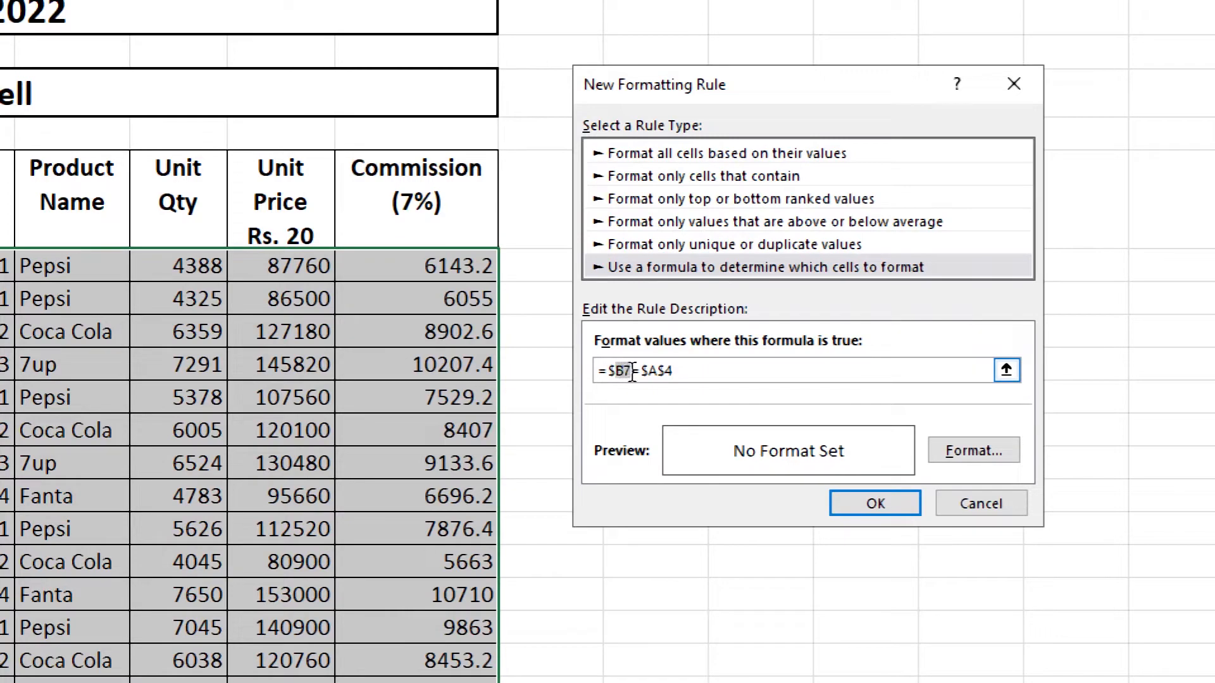
drag(611, 372, 631, 371)
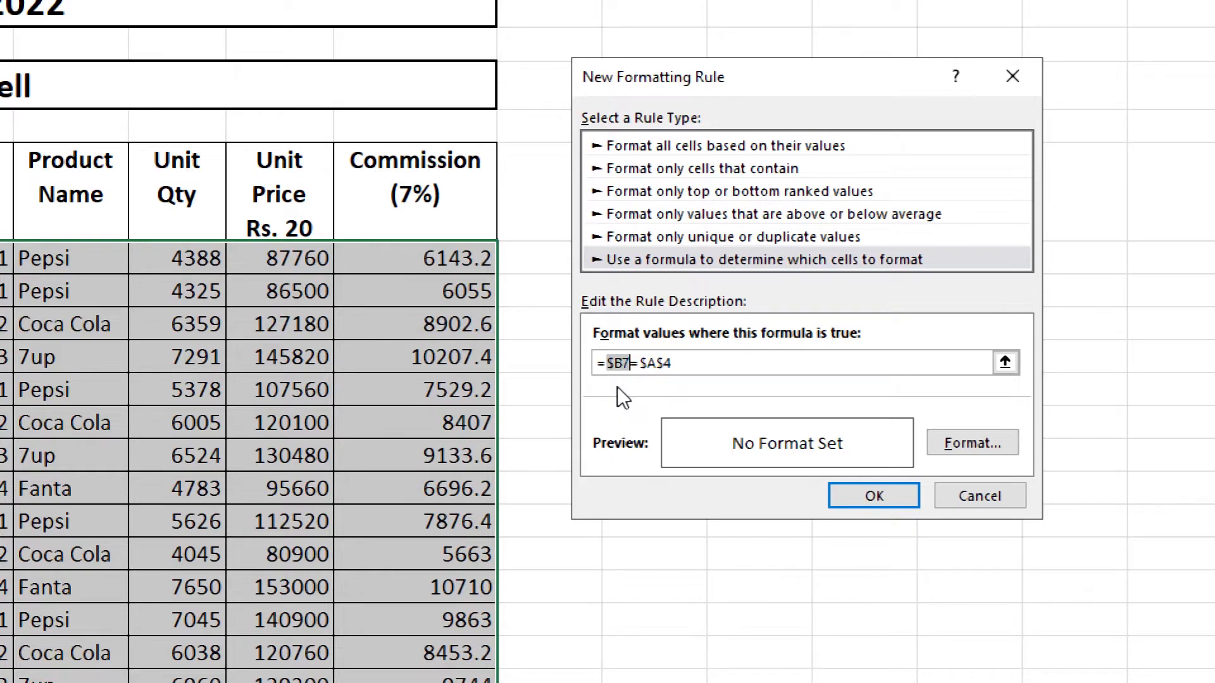
drag(696, 364, 595, 363)
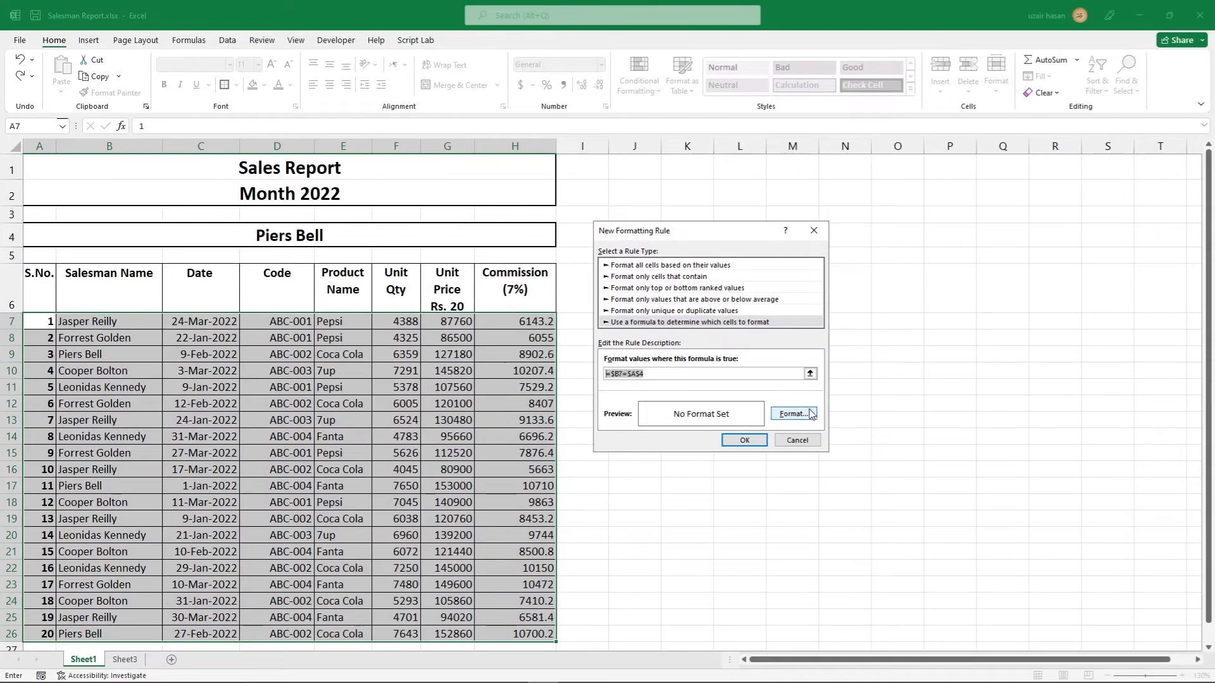
Set the rule's font format to white colour and bold style
click(793, 414)
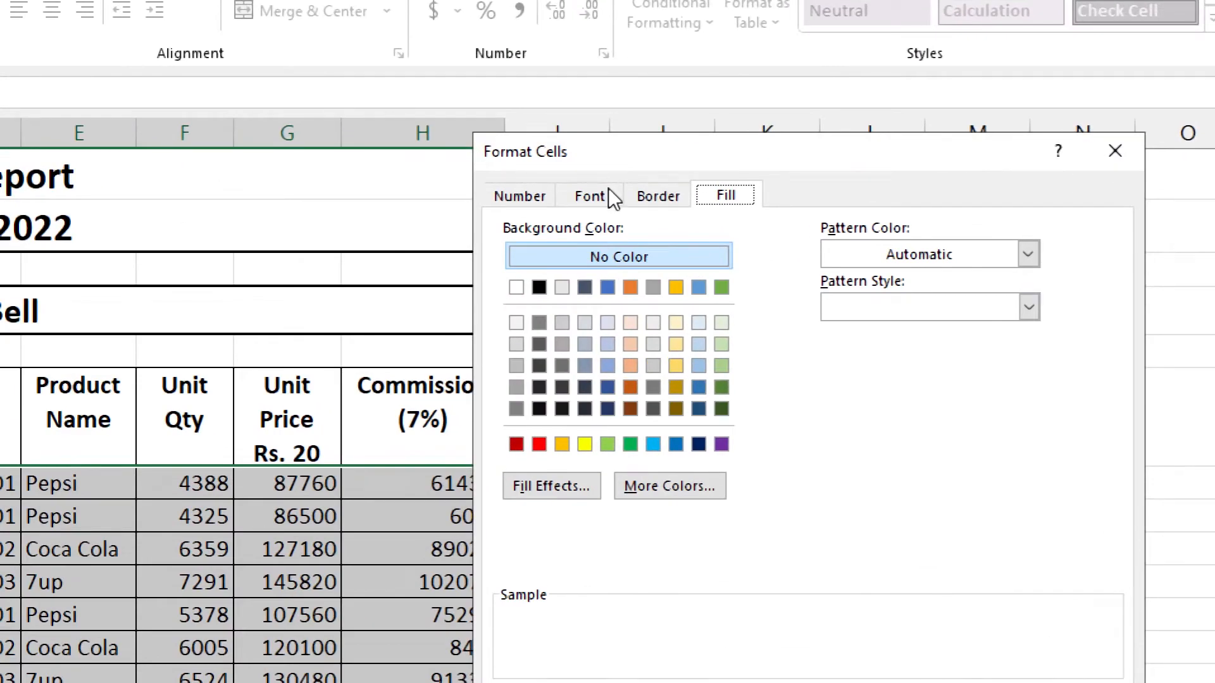
click(606, 178)
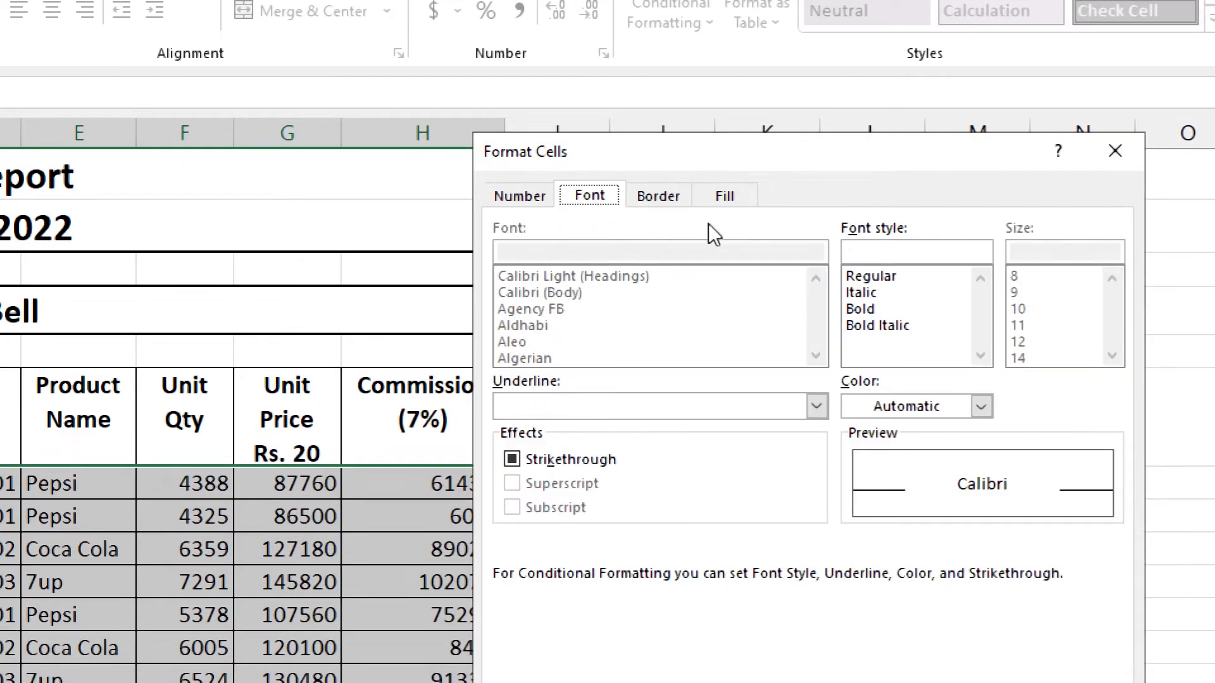
click(734, 201)
click(590, 202)
click(905, 408)
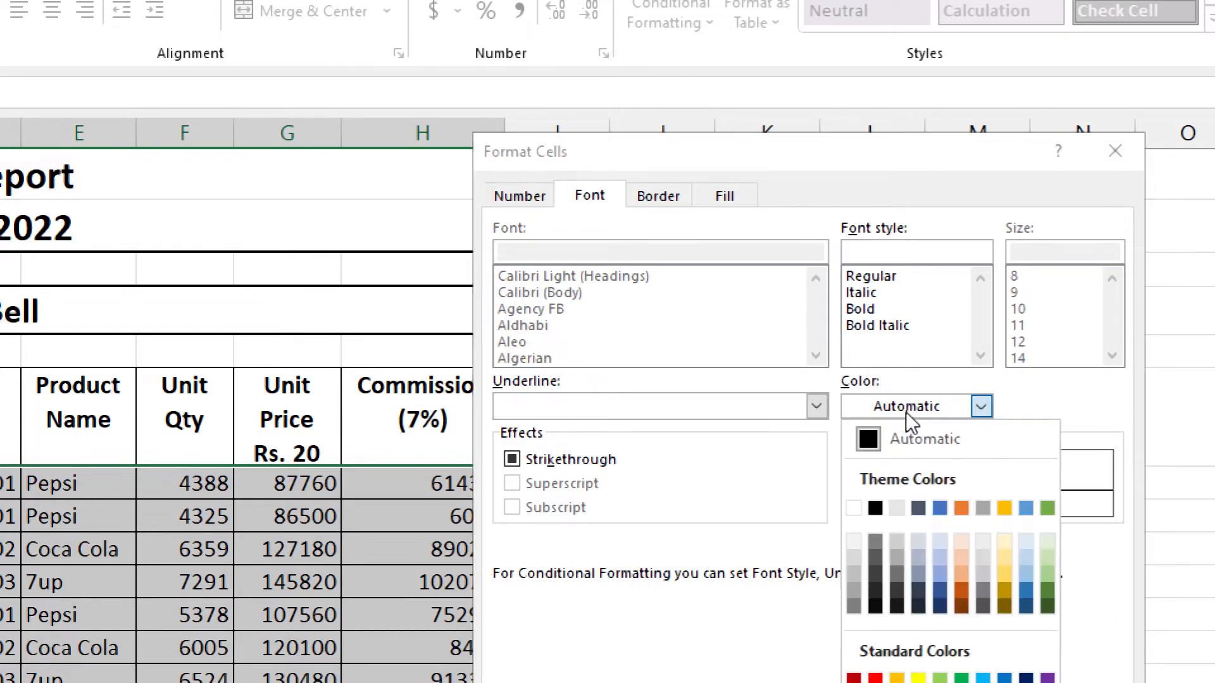
click(856, 510)
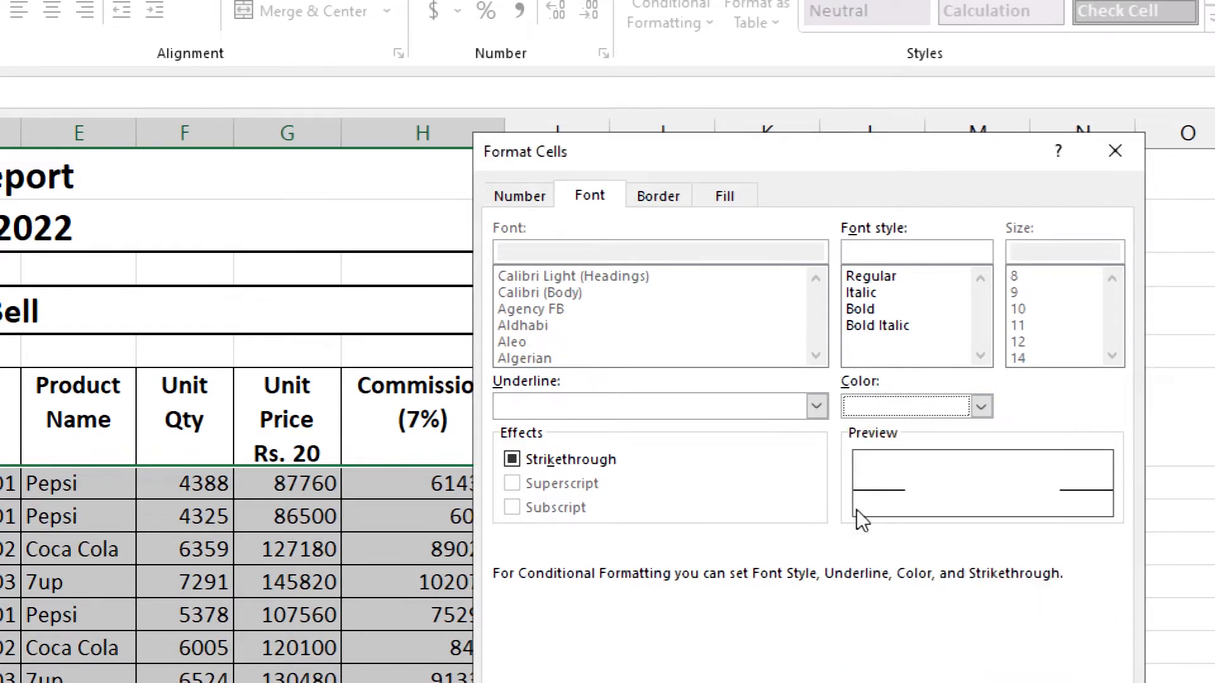
click(875, 309)
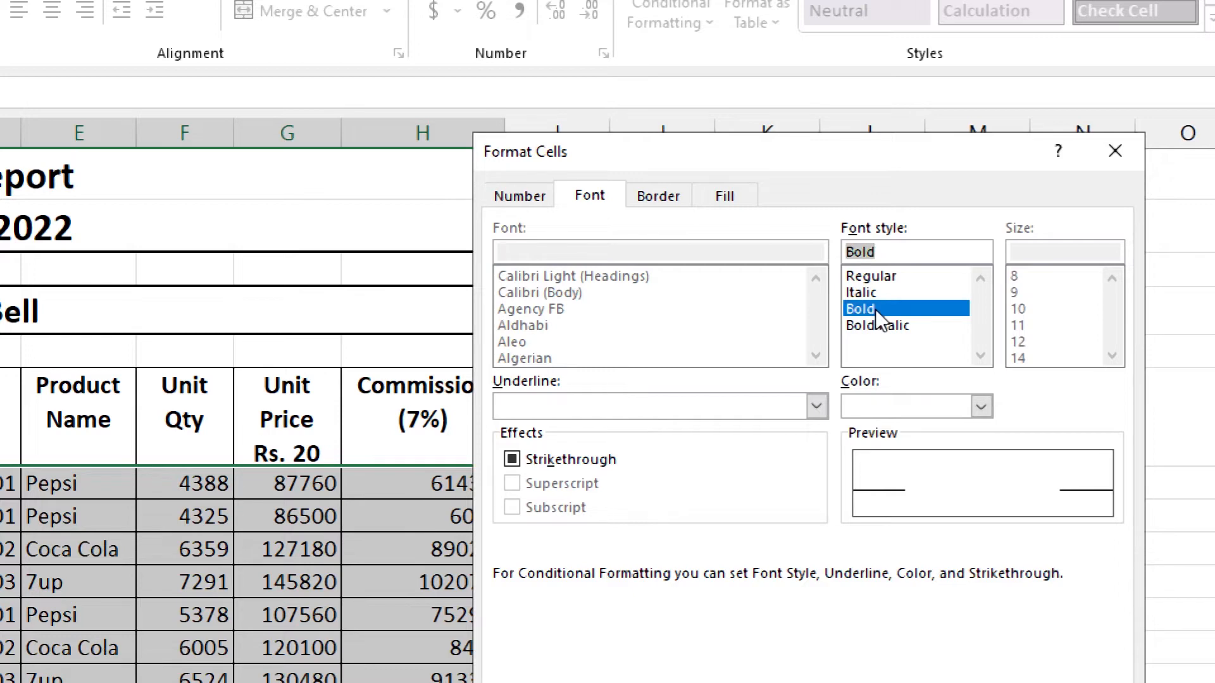
Set the rule's fill to the standard red and apply the formatting rule to the table
click(741, 195)
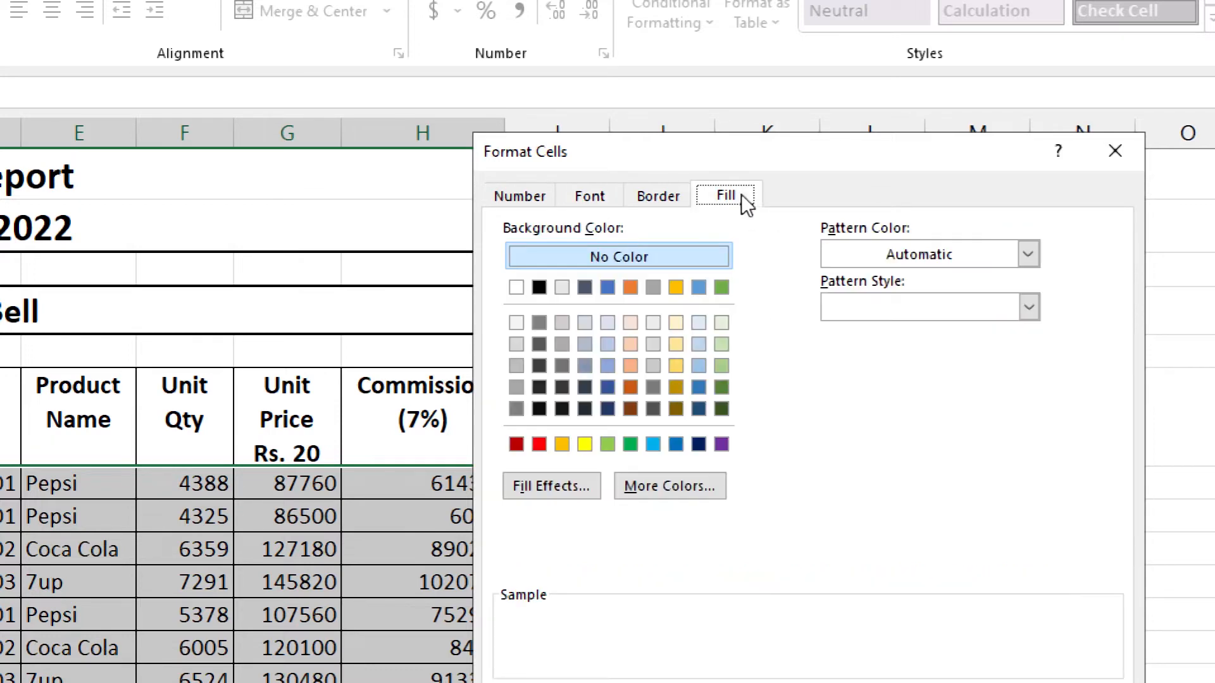
click(539, 444)
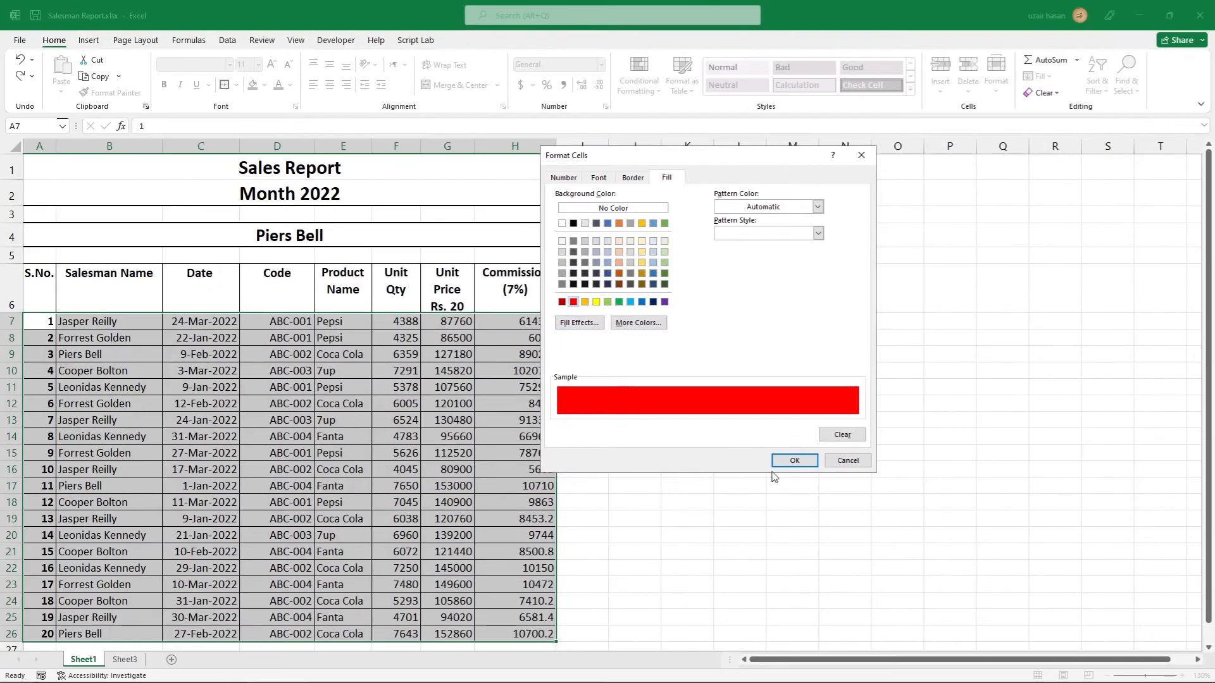
click(790, 464)
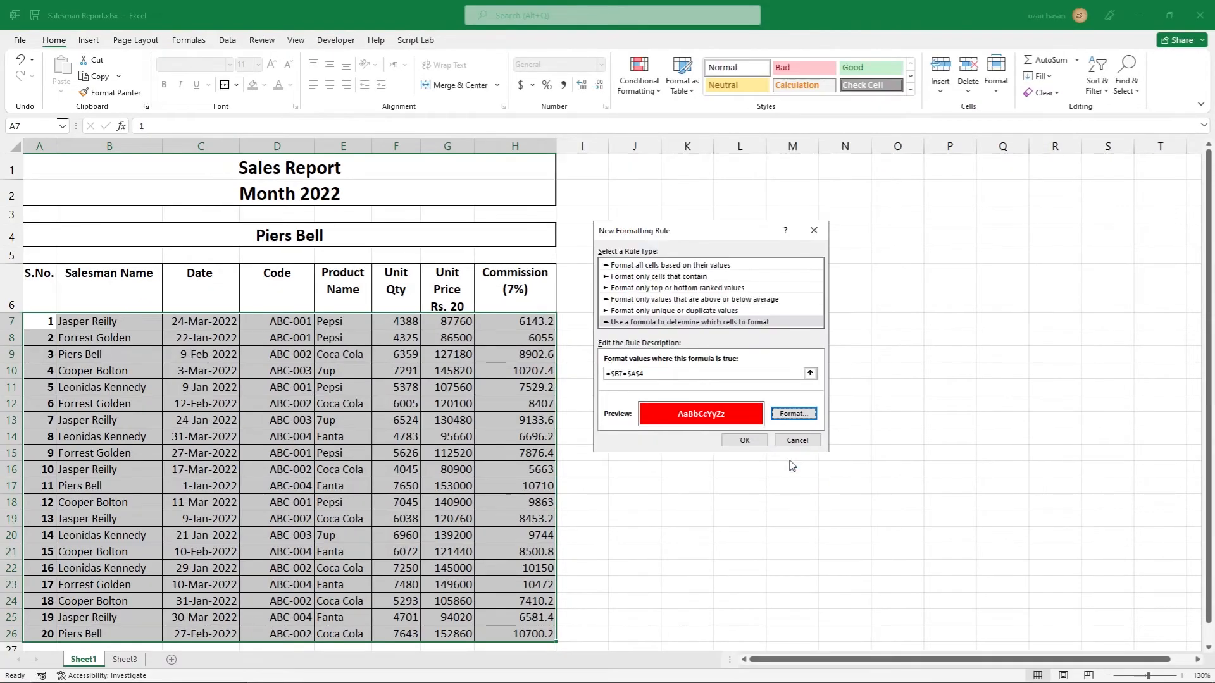
click(746, 441)
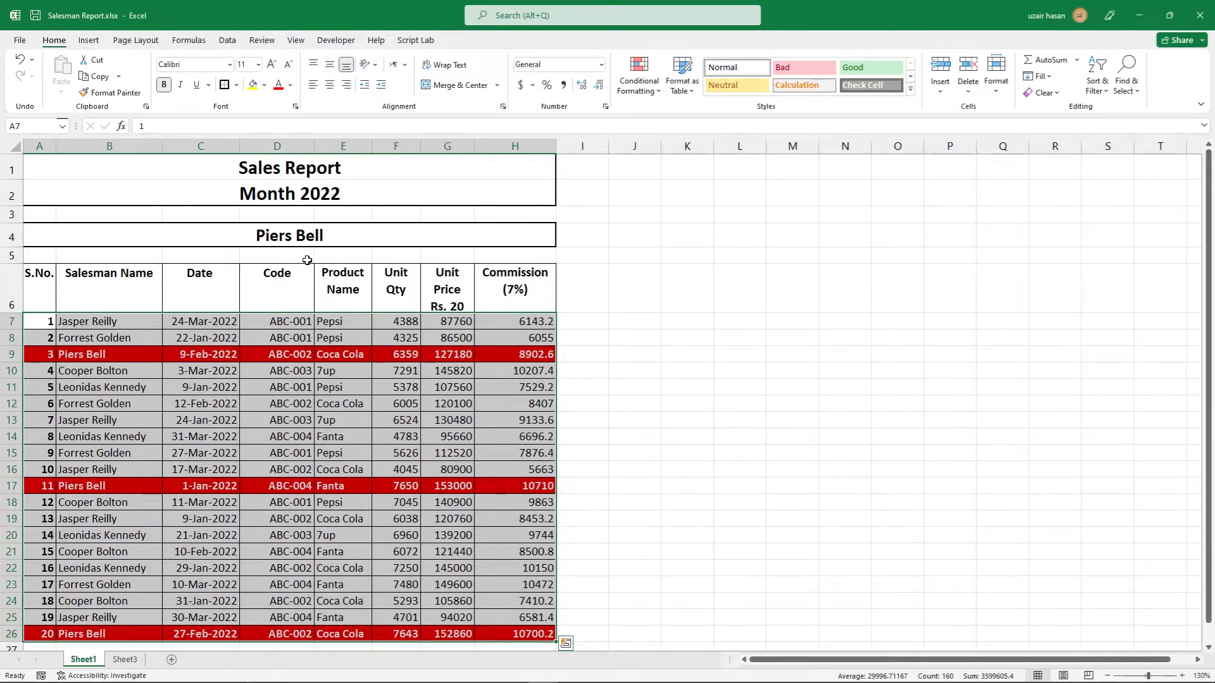
Test the highlighting by choosing the fourth salesman from cell A4's dropdown list
click(306, 239)
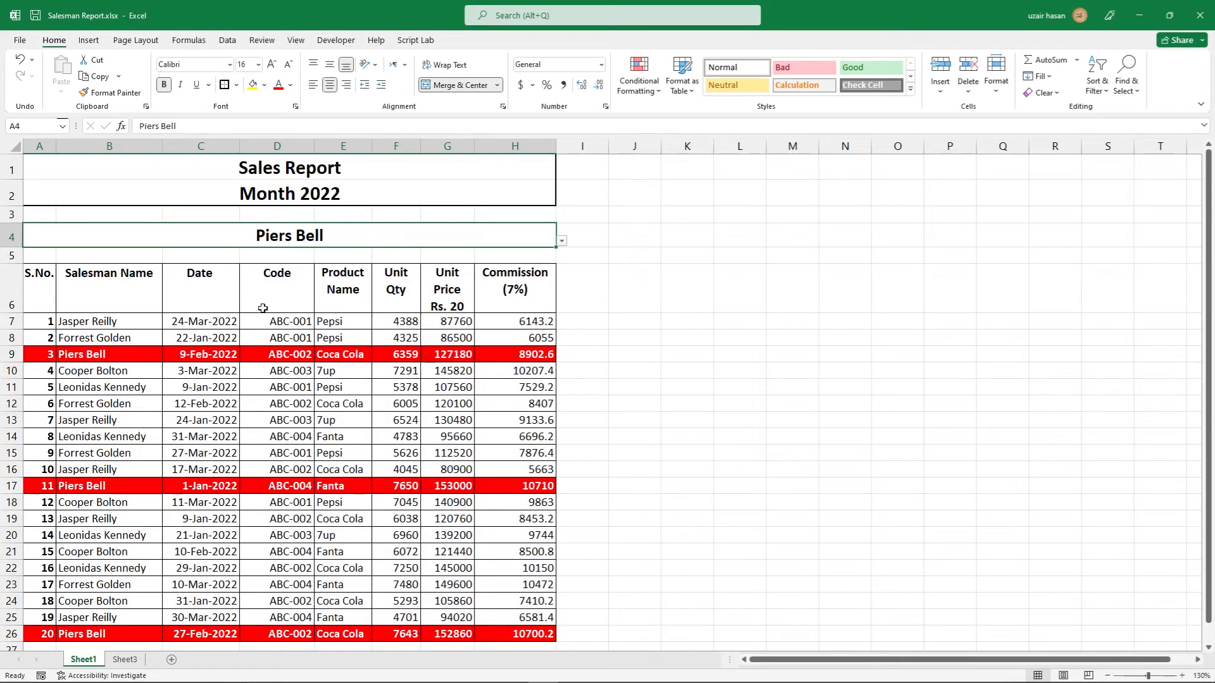
scroll(218, 519, down, 1)
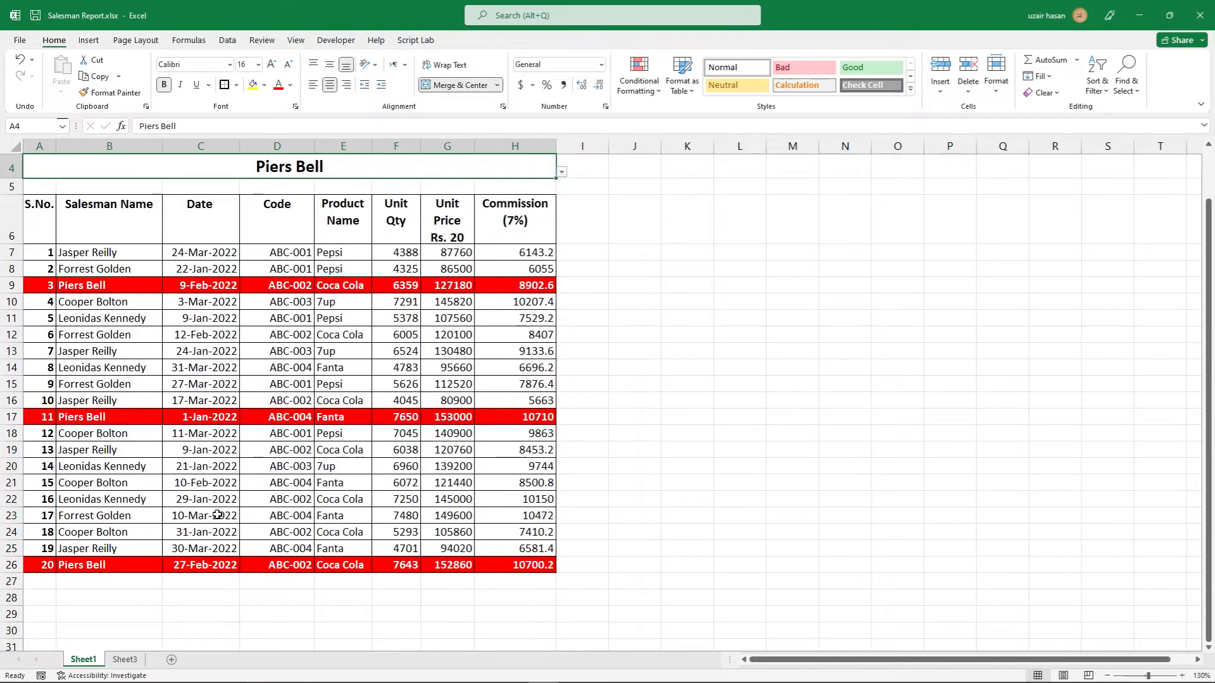
scroll(218, 519, up, 1)
click(562, 242)
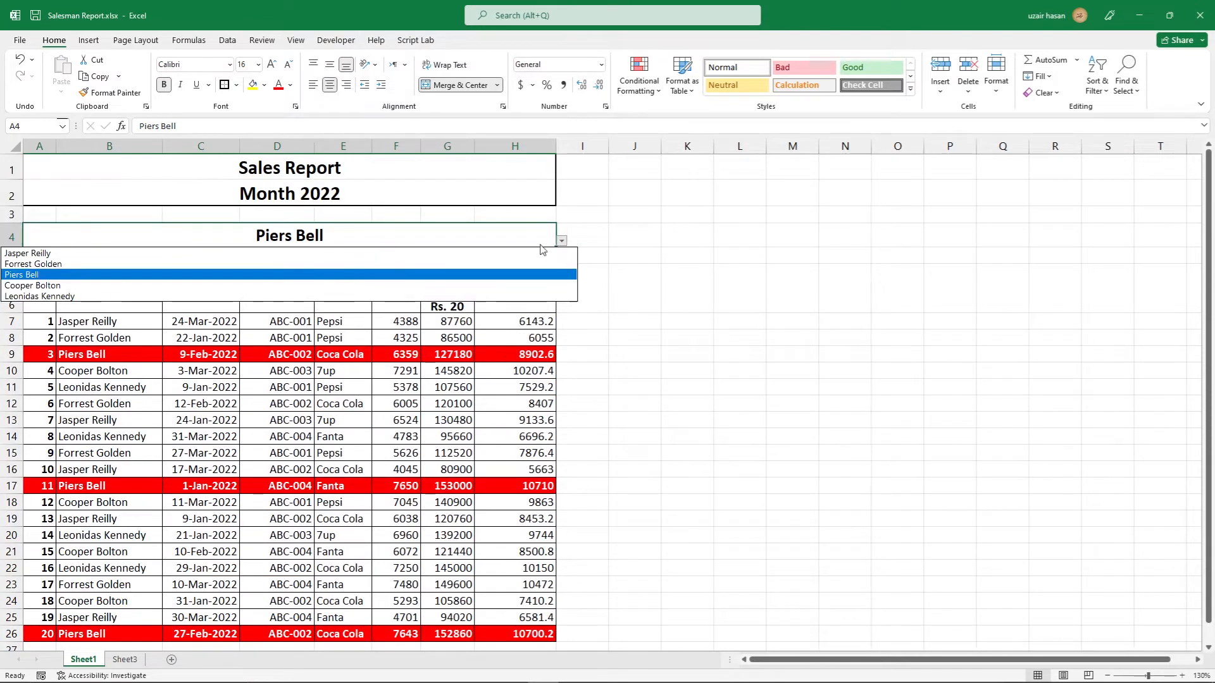
click(105, 288)
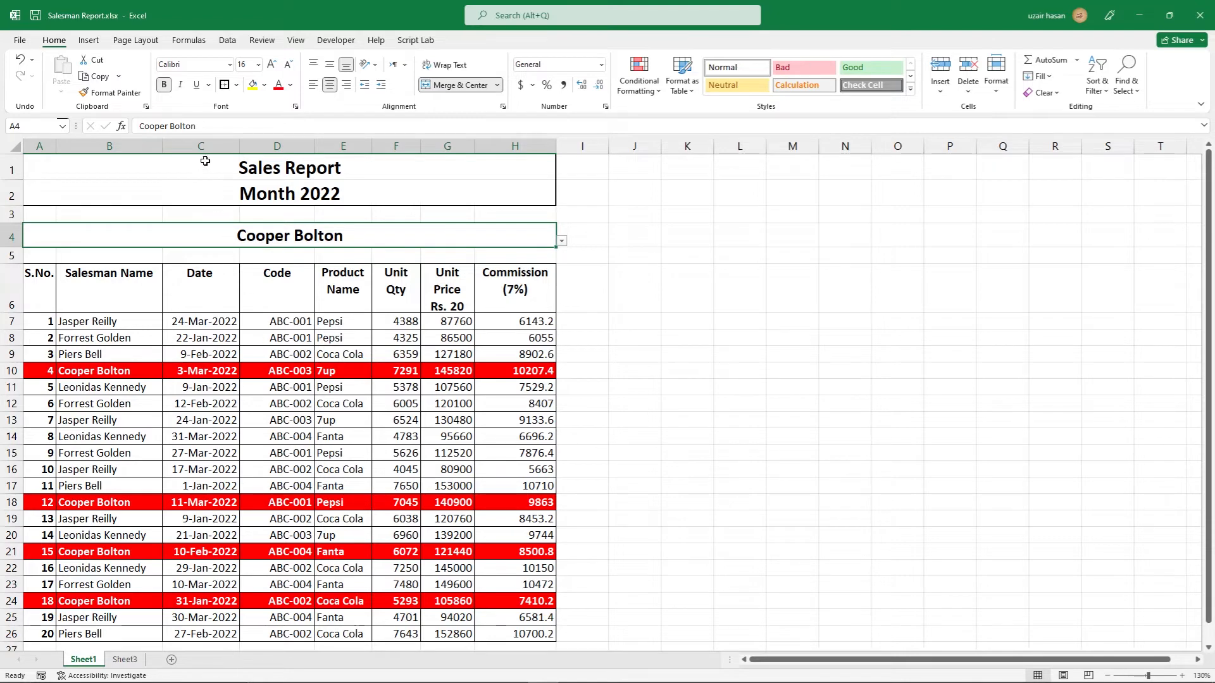
click(222, 150)
click(277, 147)
click(343, 147)
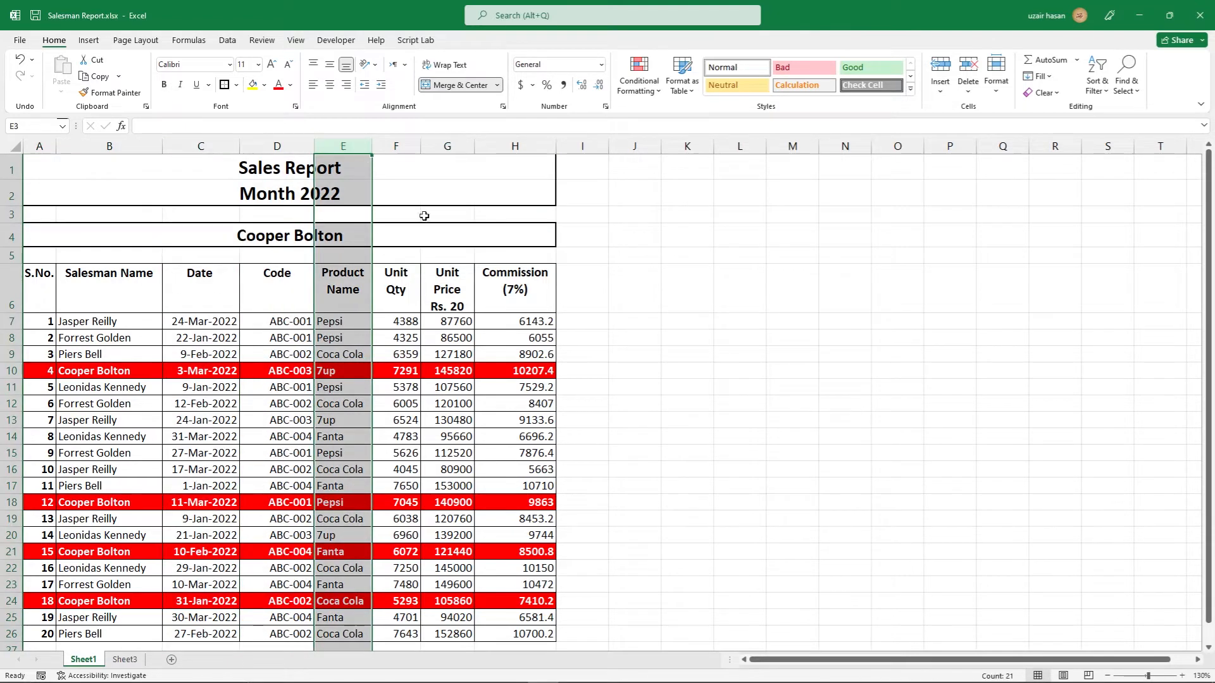
drag(405, 146, 510, 149)
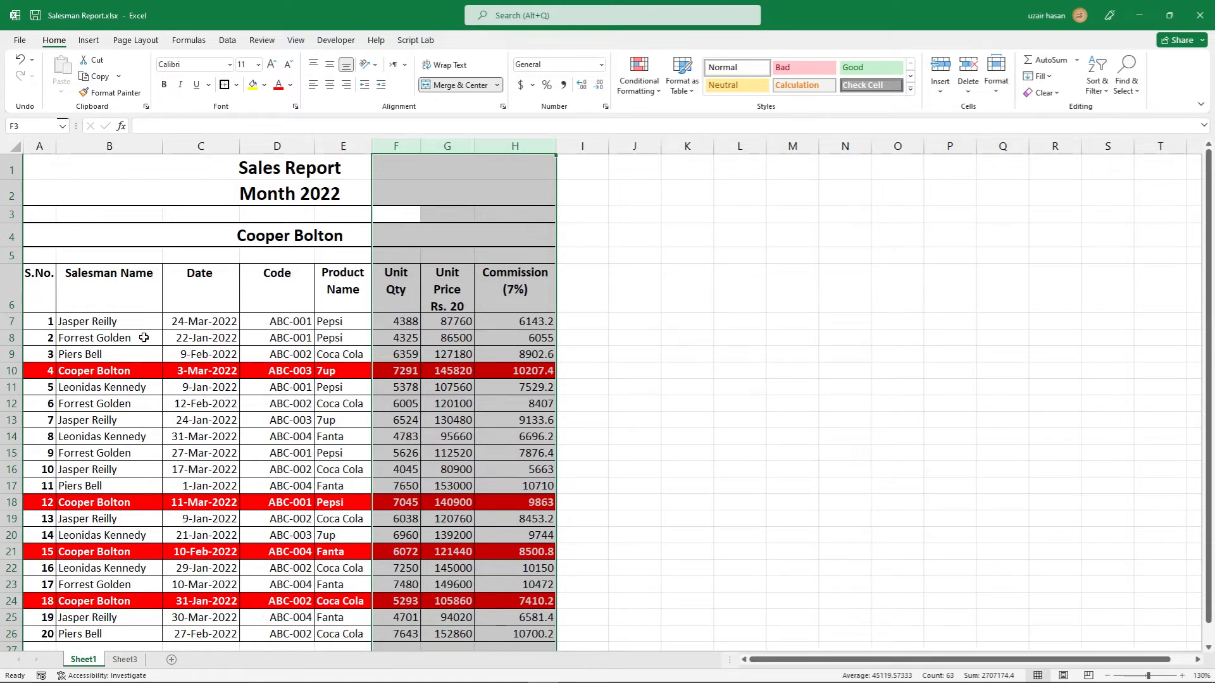
drag(142, 324, 130, 634)
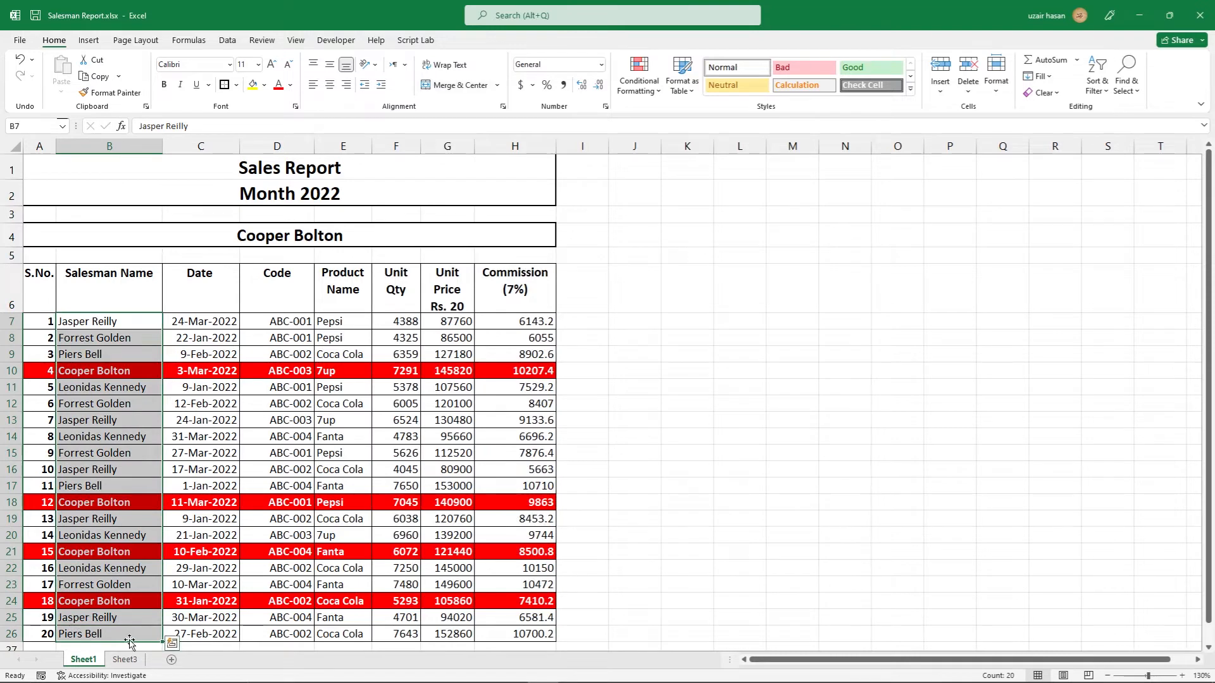
drag(395, 325, 520, 634)
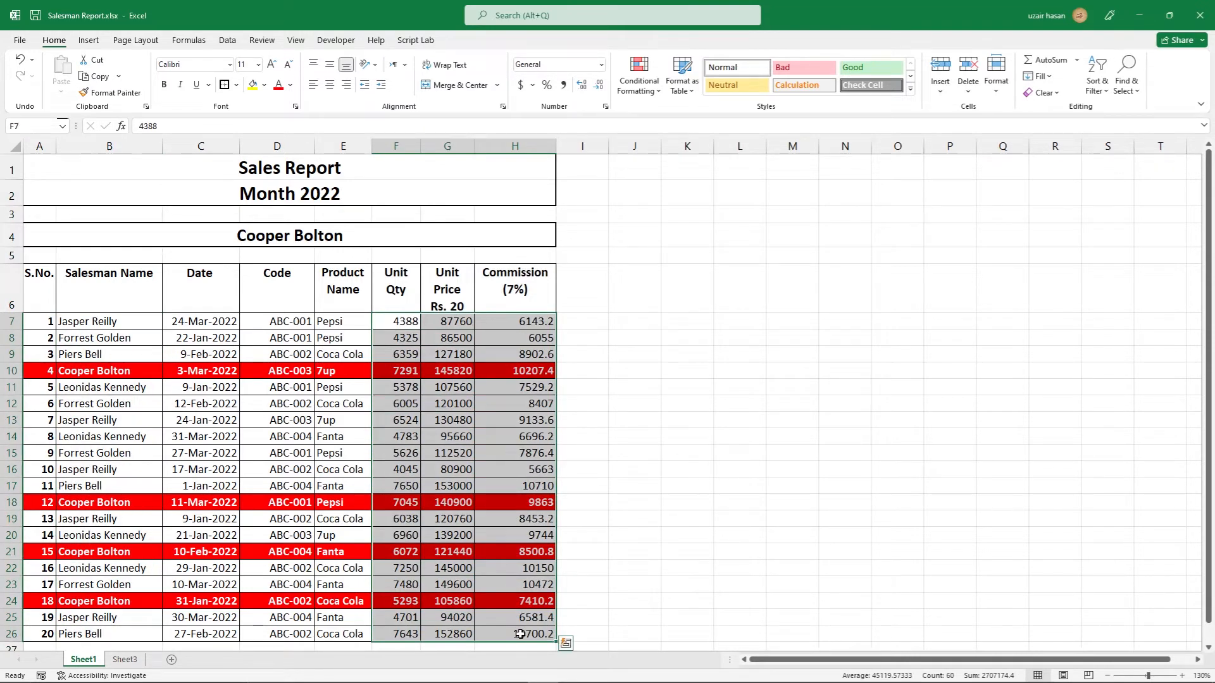
click(635, 584)
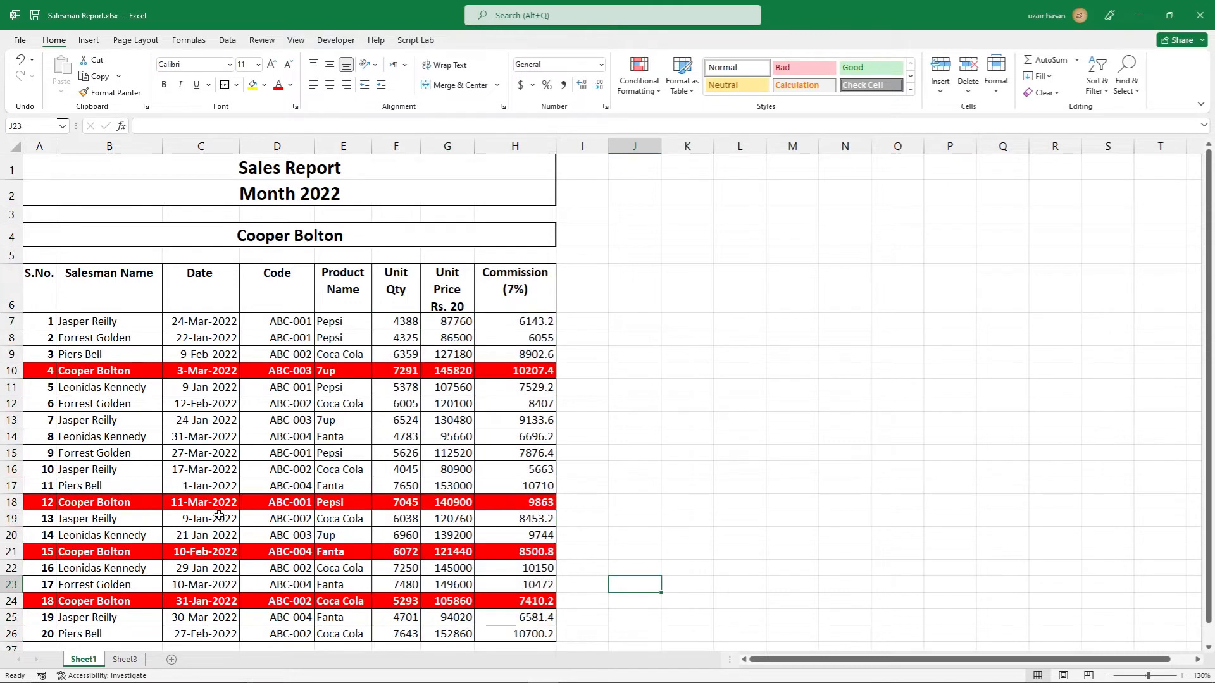
Define the name "smen" for the Salesman Name values in B7:B26
drag(131, 323, 118, 630)
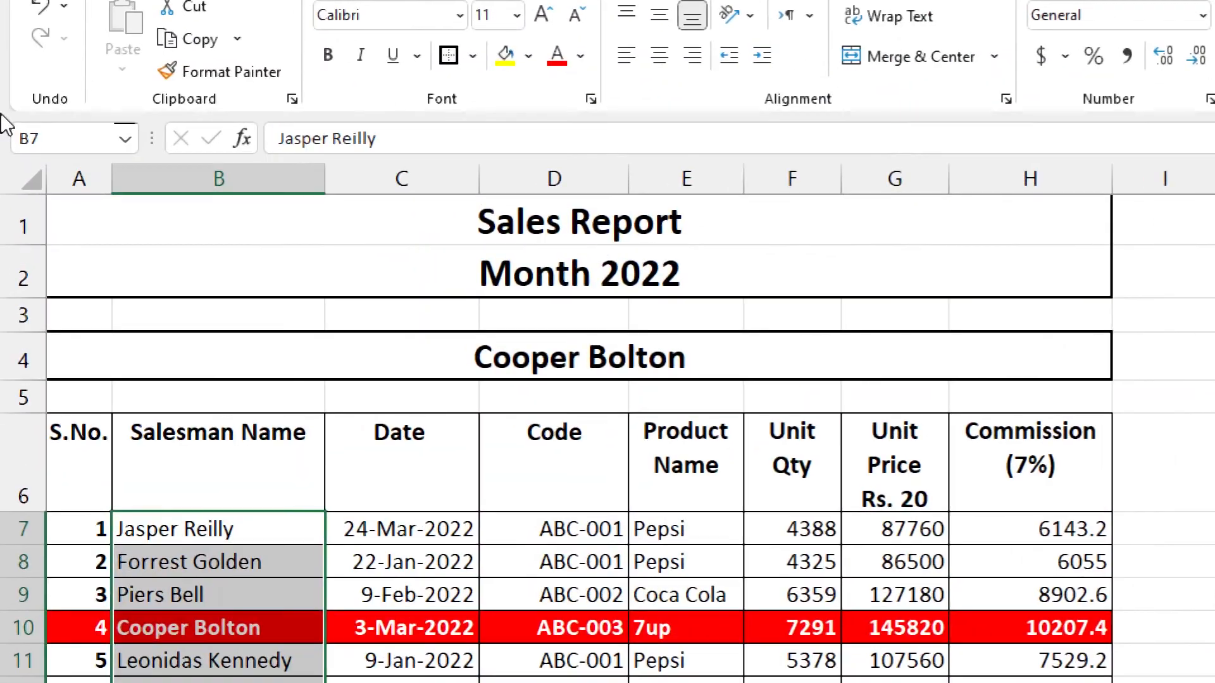
click(47, 138)
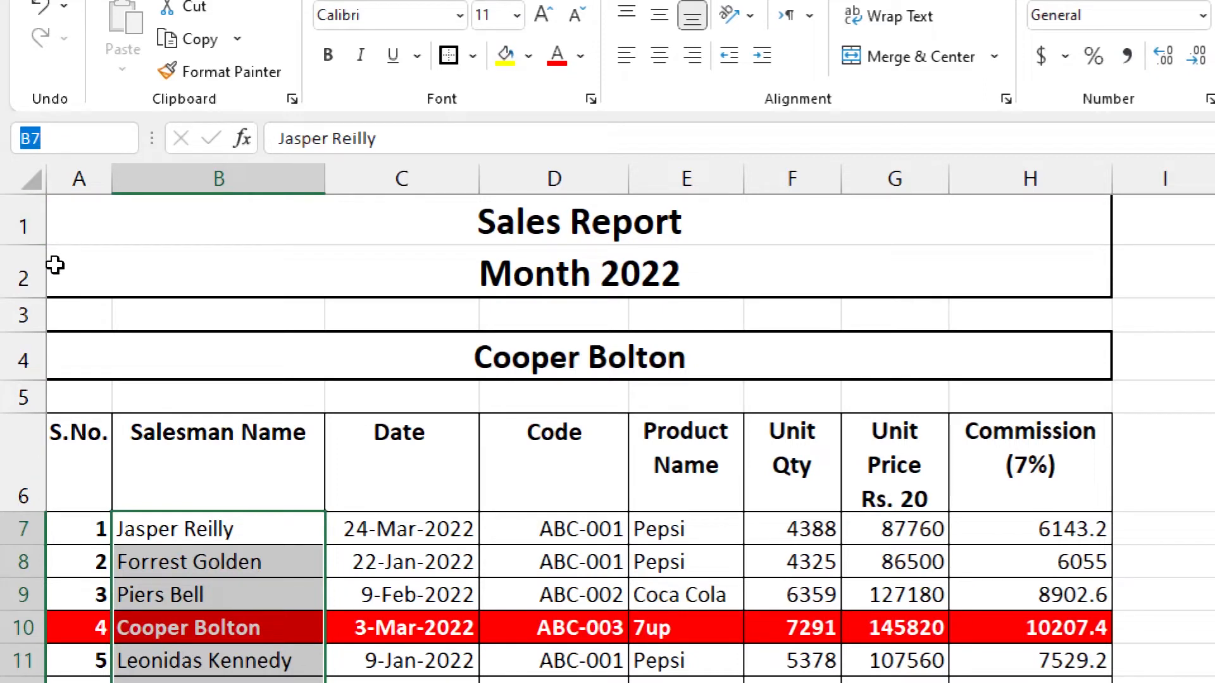
text(smen)
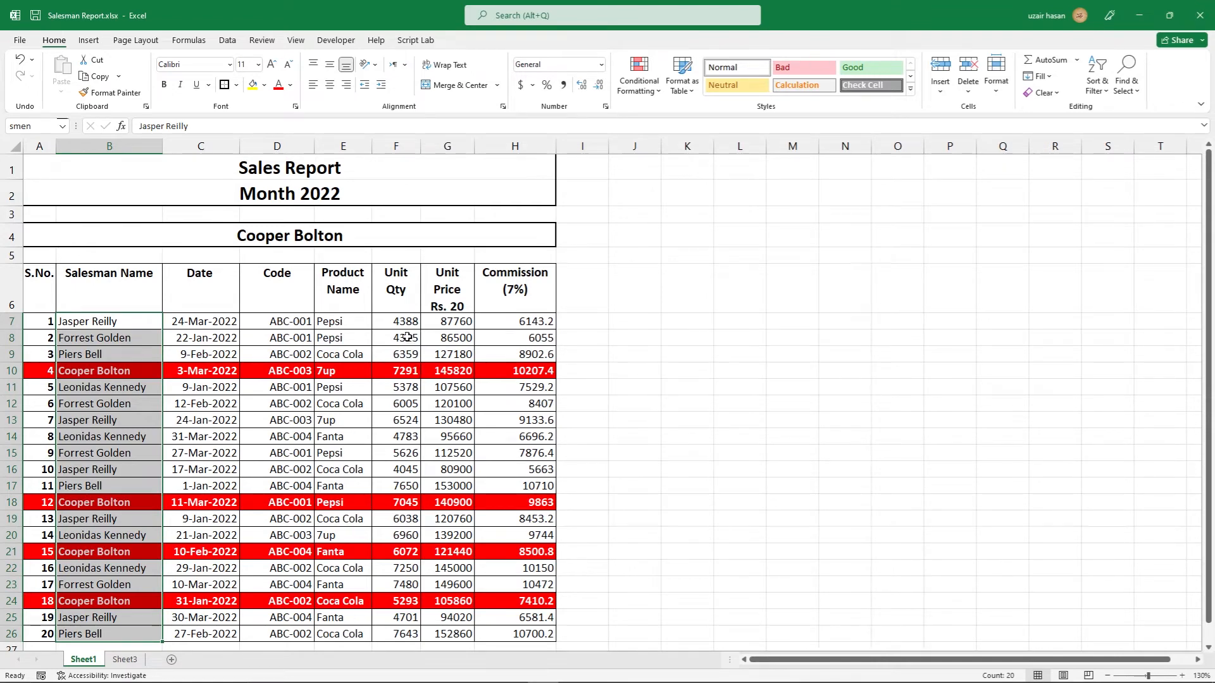
Define the name "uqty" for the Unit Qty values in F7:F26
drag(402, 323, 381, 633)
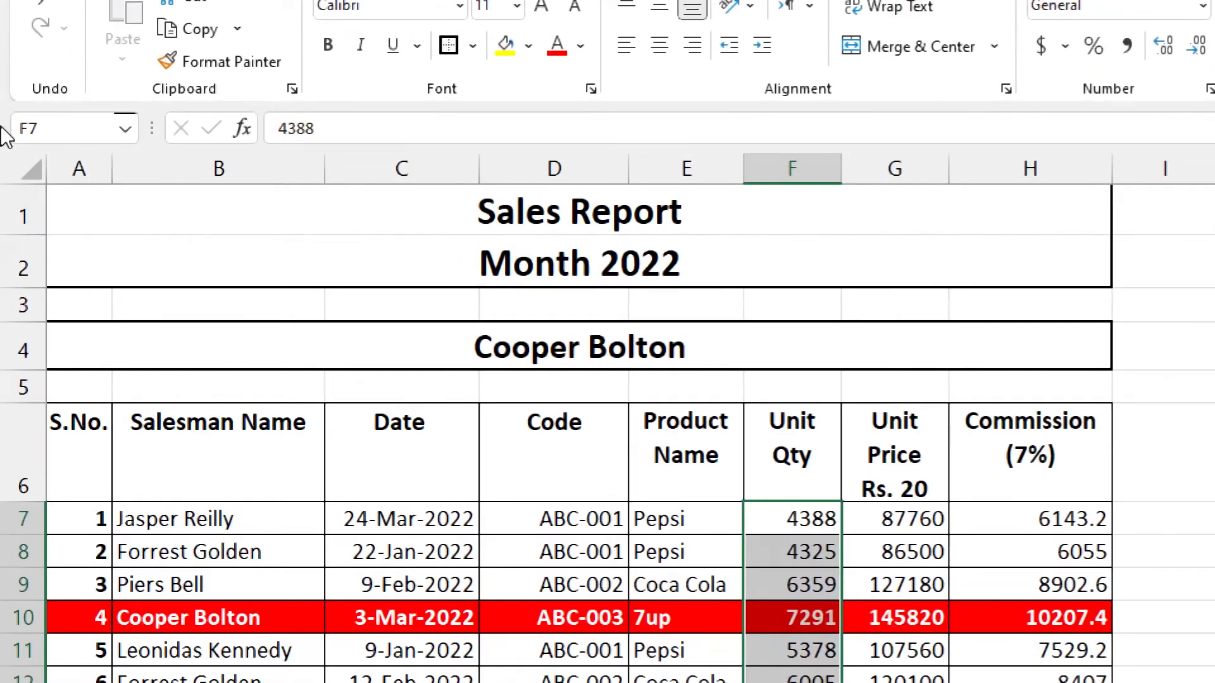
click(44, 128)
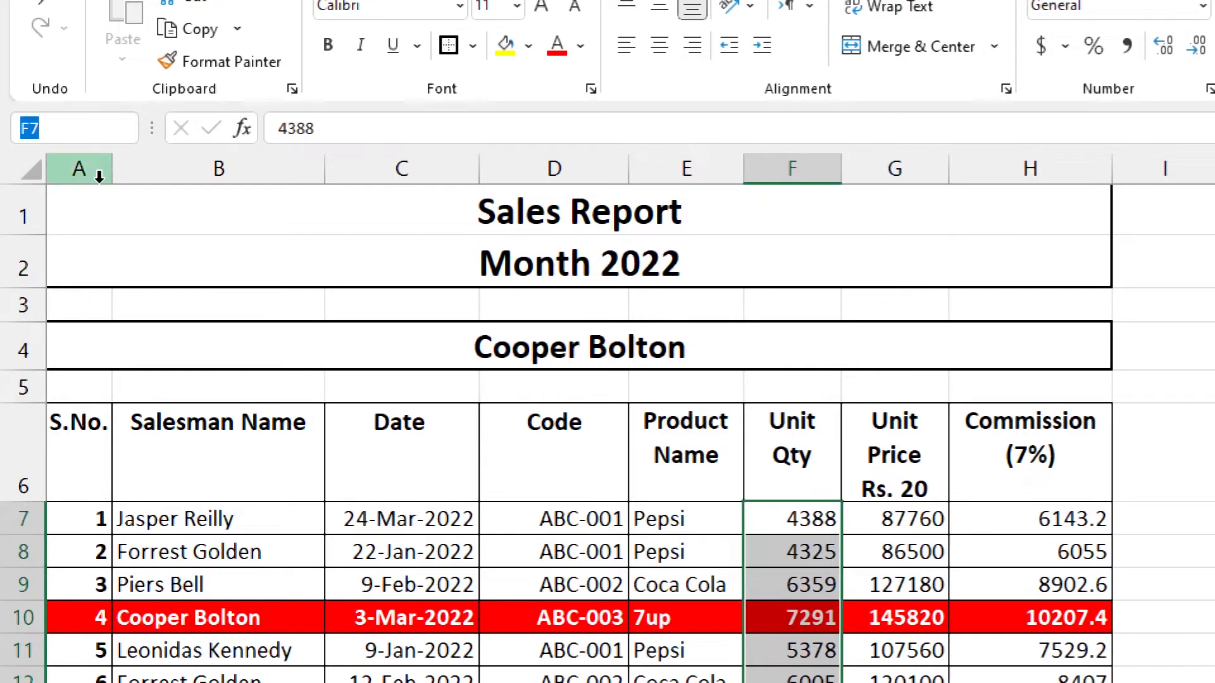
text(uqty)
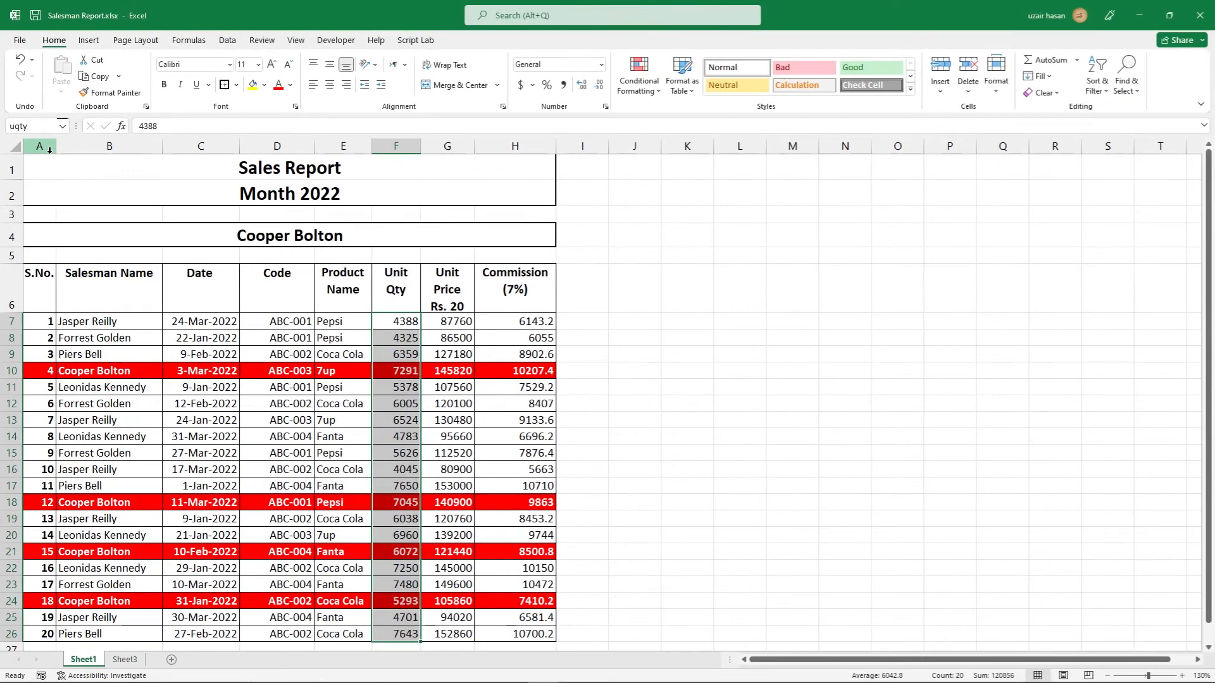
Define the name "uprice" for the Unit Price values in G7:G26
drag(449, 324, 443, 633)
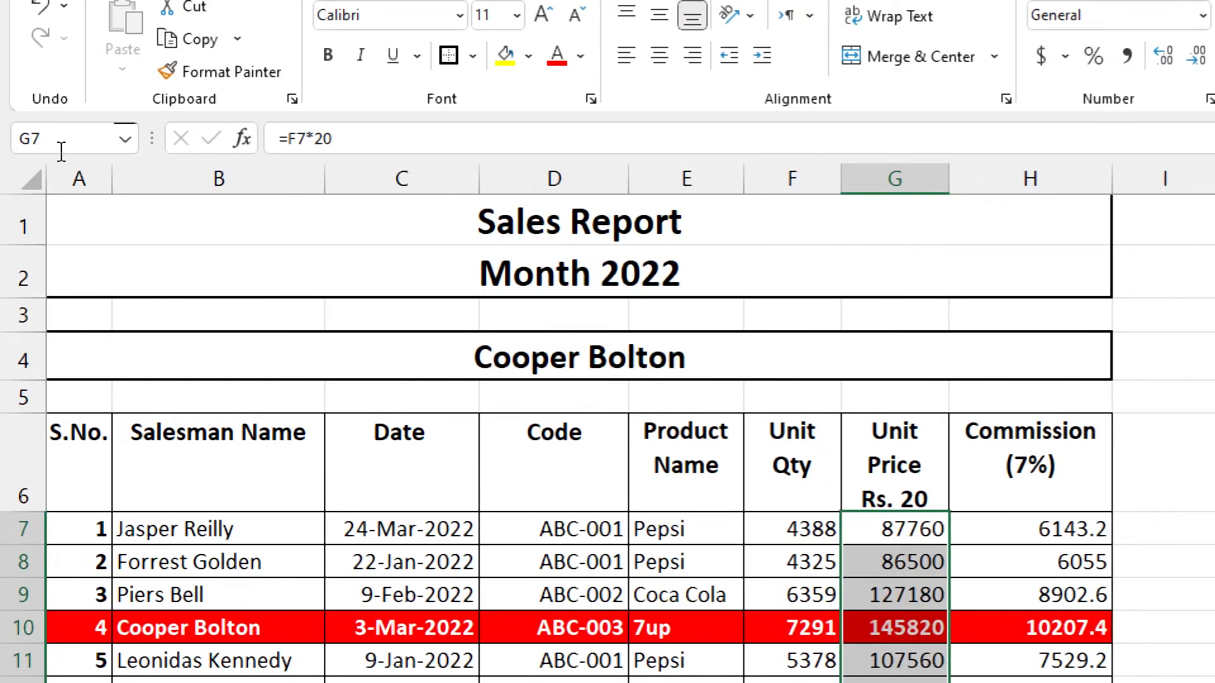
click(62, 139)
text(uprice)
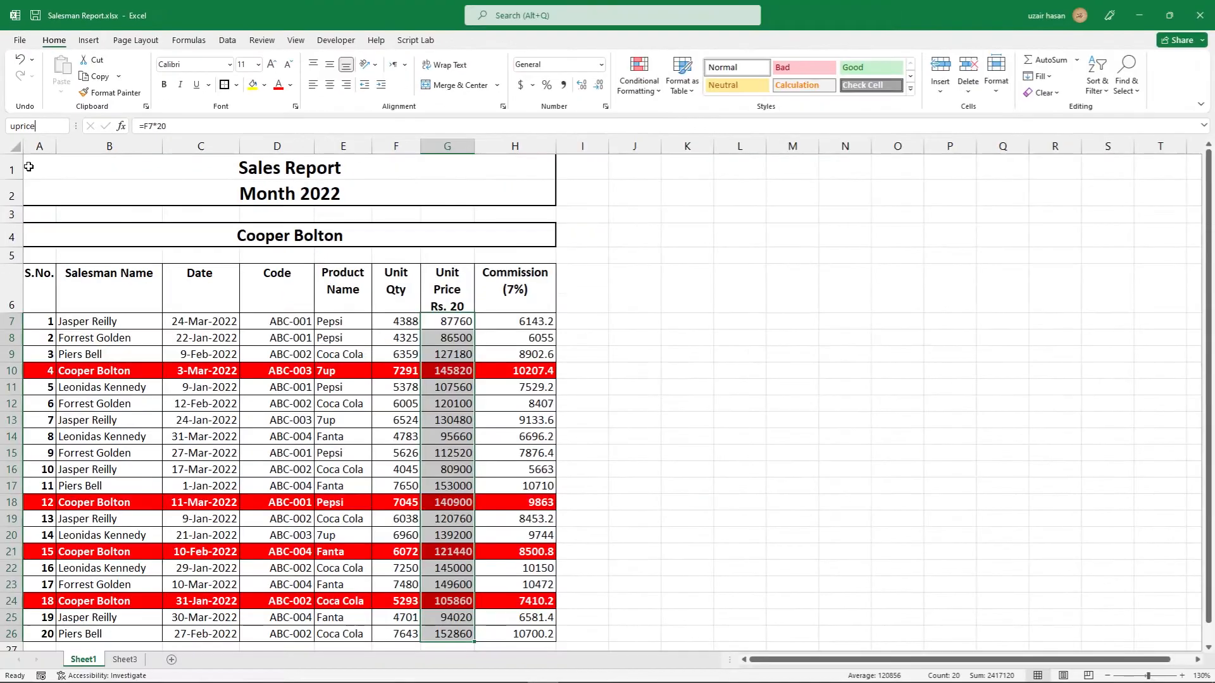
key(Return)
Define the name "comm" for the Commission values in H7:H26
drag(507, 321, 515, 633)
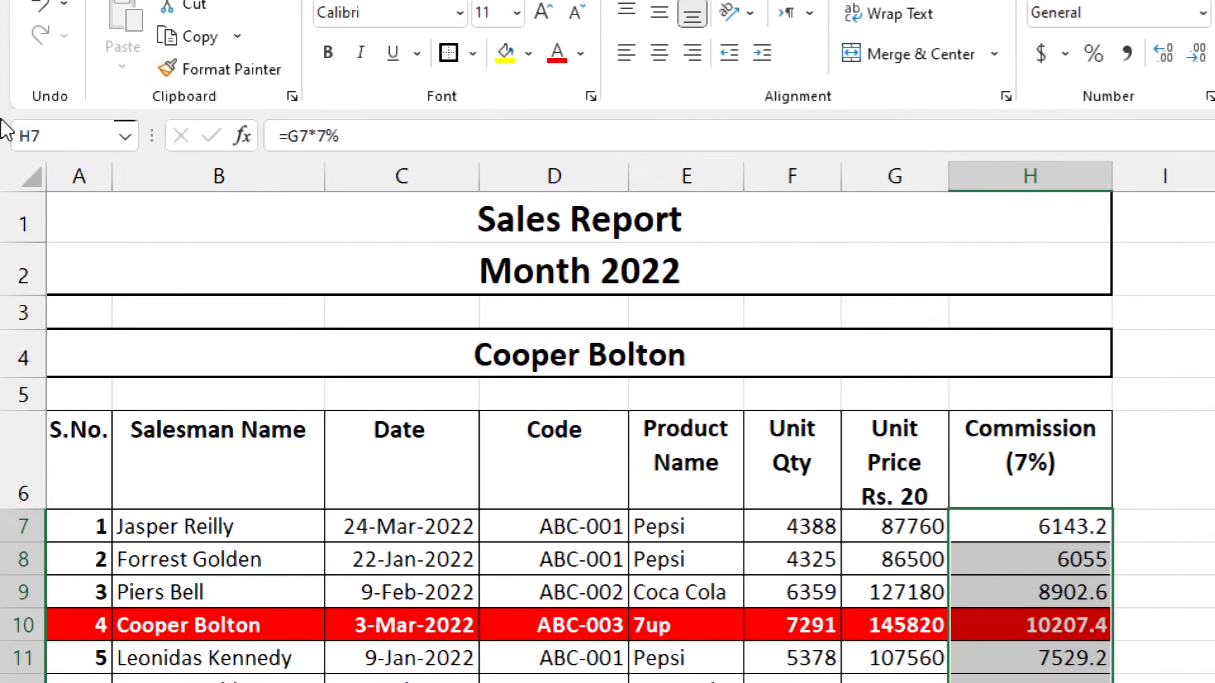
click(73, 134)
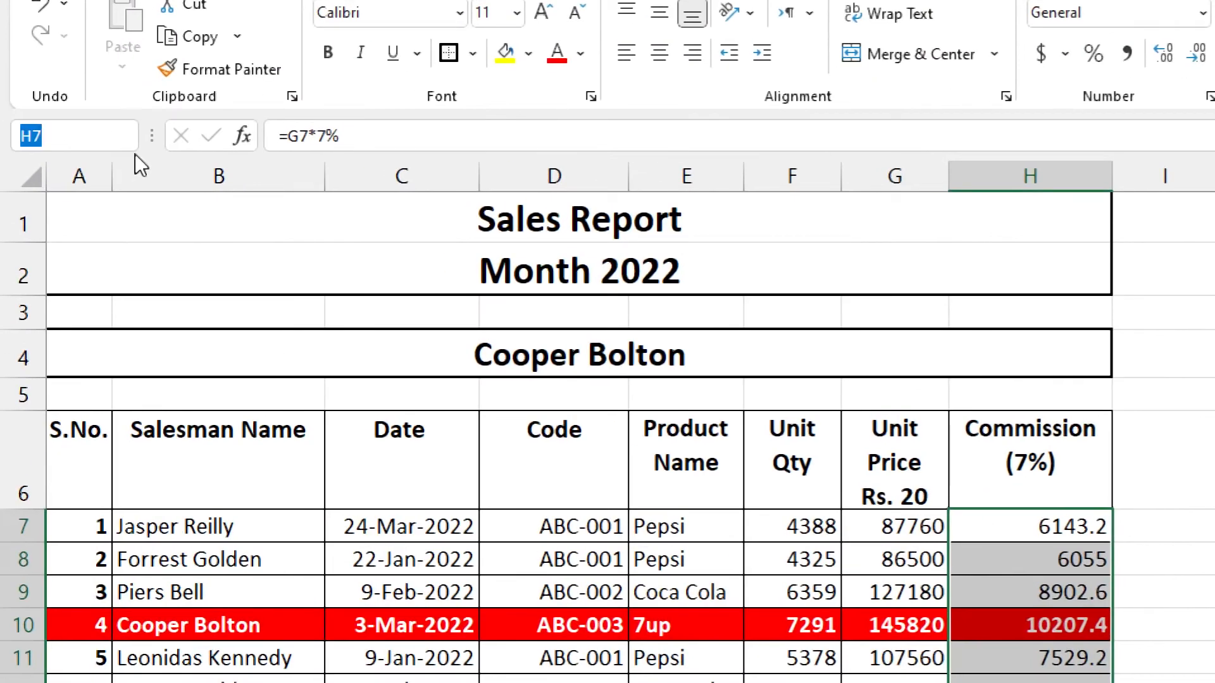
text(comm)
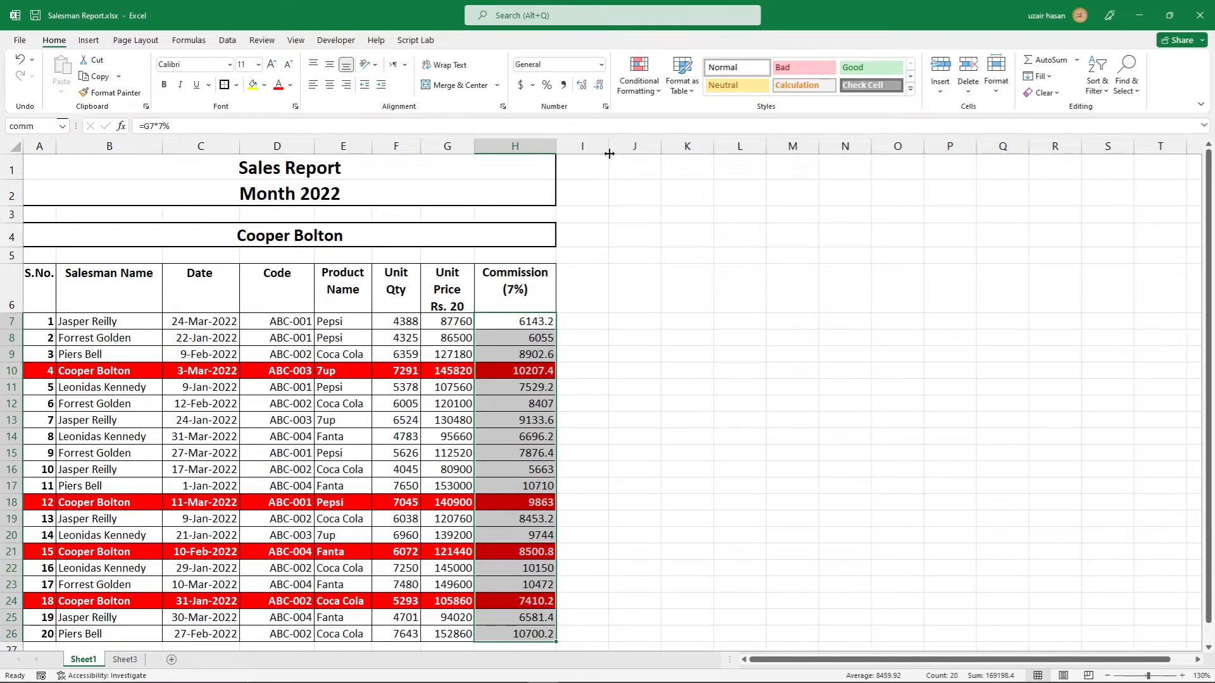
Widen column I and enter the labels "Unit Qty", "Unit Price" and "Commission" in cells I7 to I9
drag(609, 154, 680, 154)
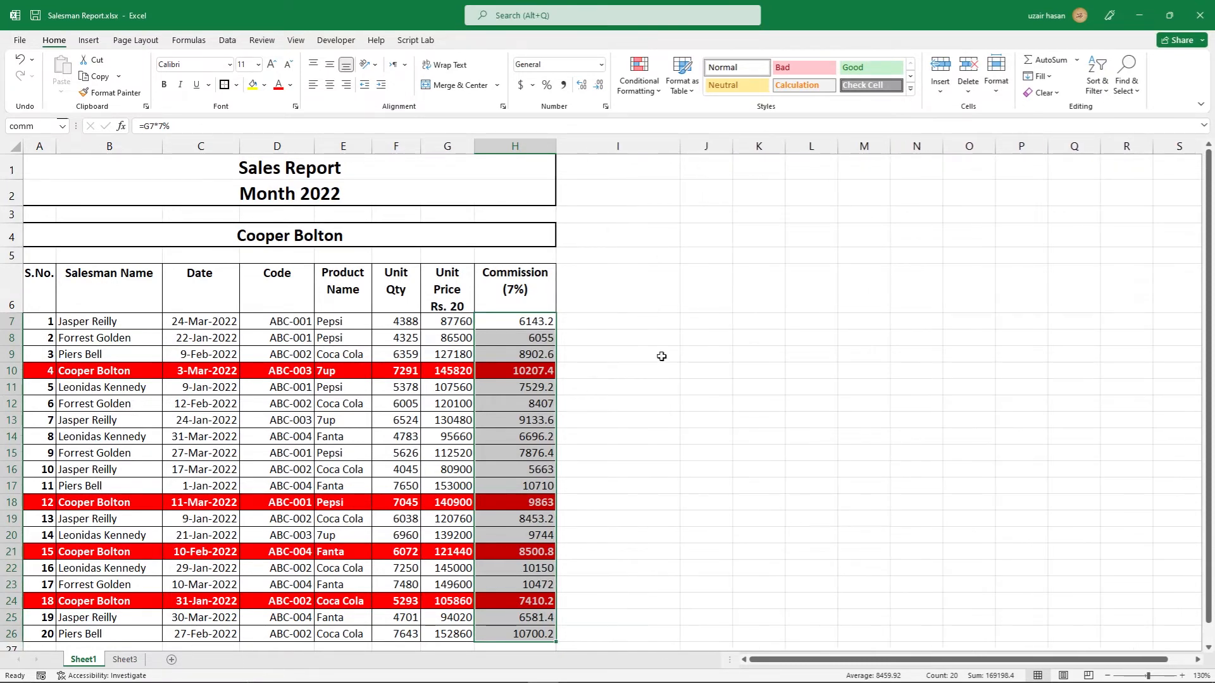
click(606, 333)
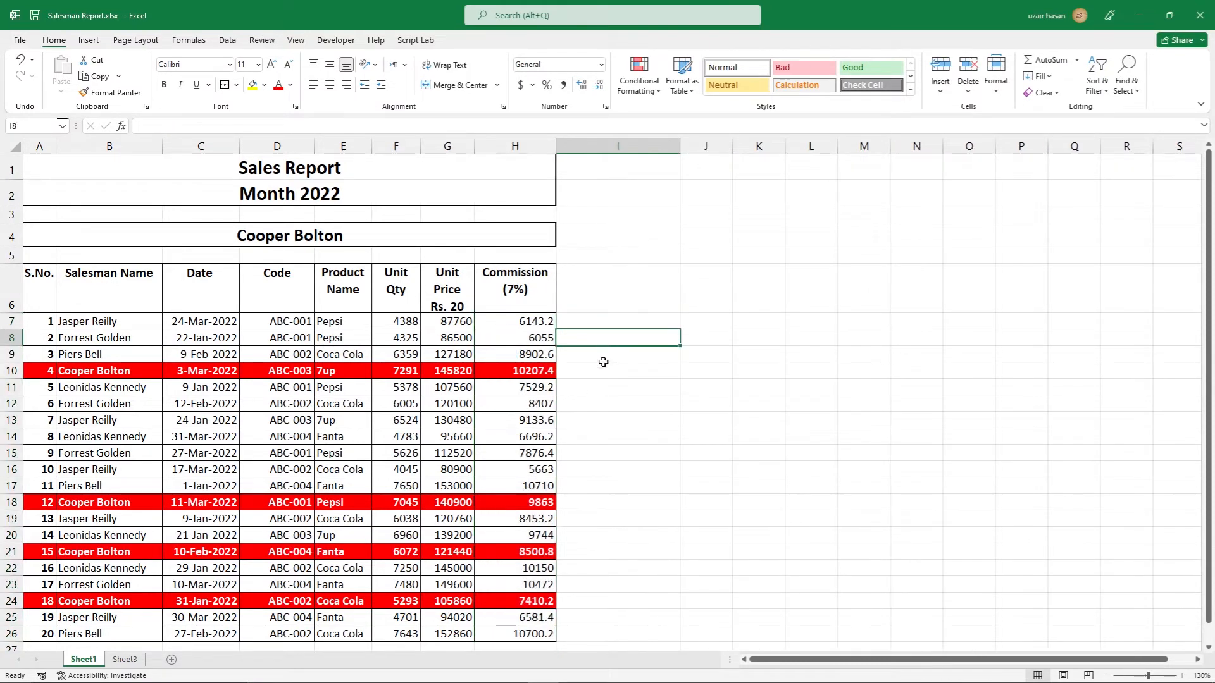
click(603, 361)
drag(600, 325, 601, 358)
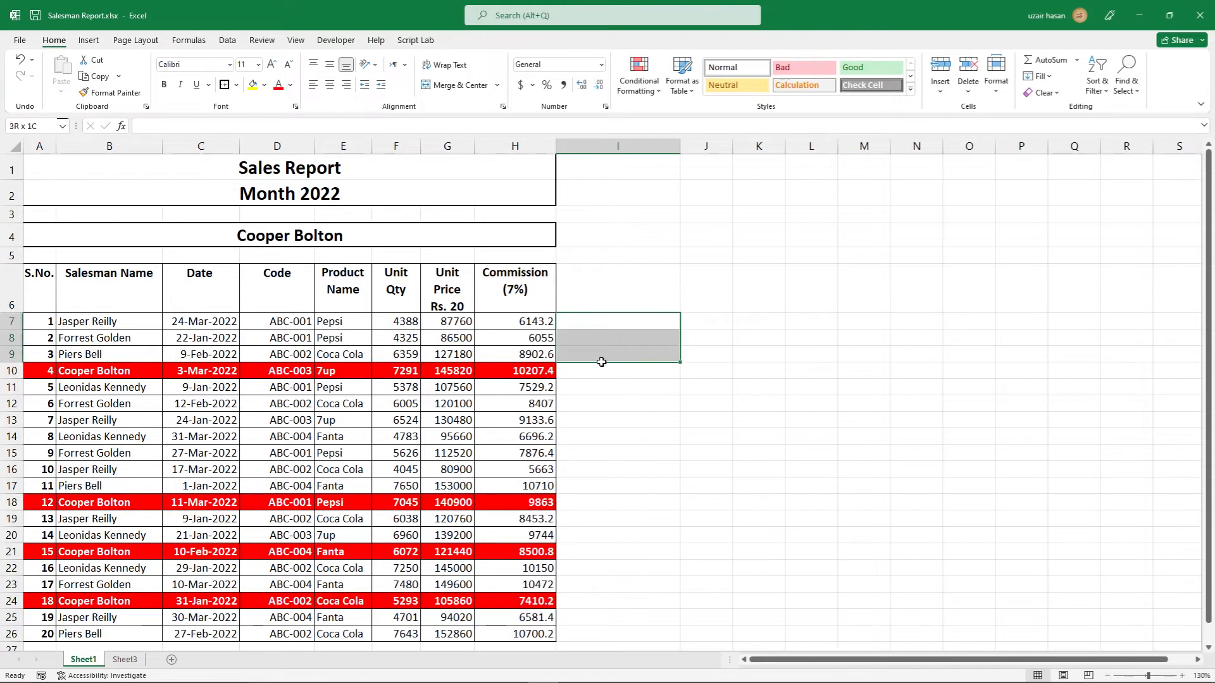
click(600, 322)
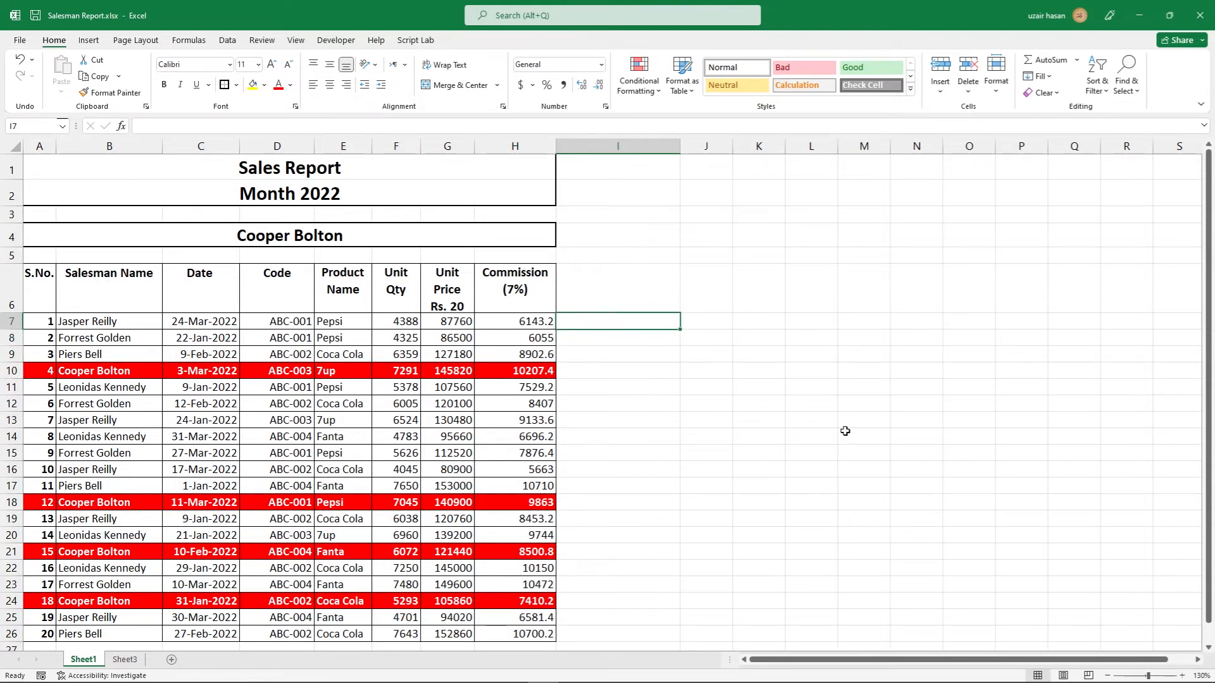
text(U)
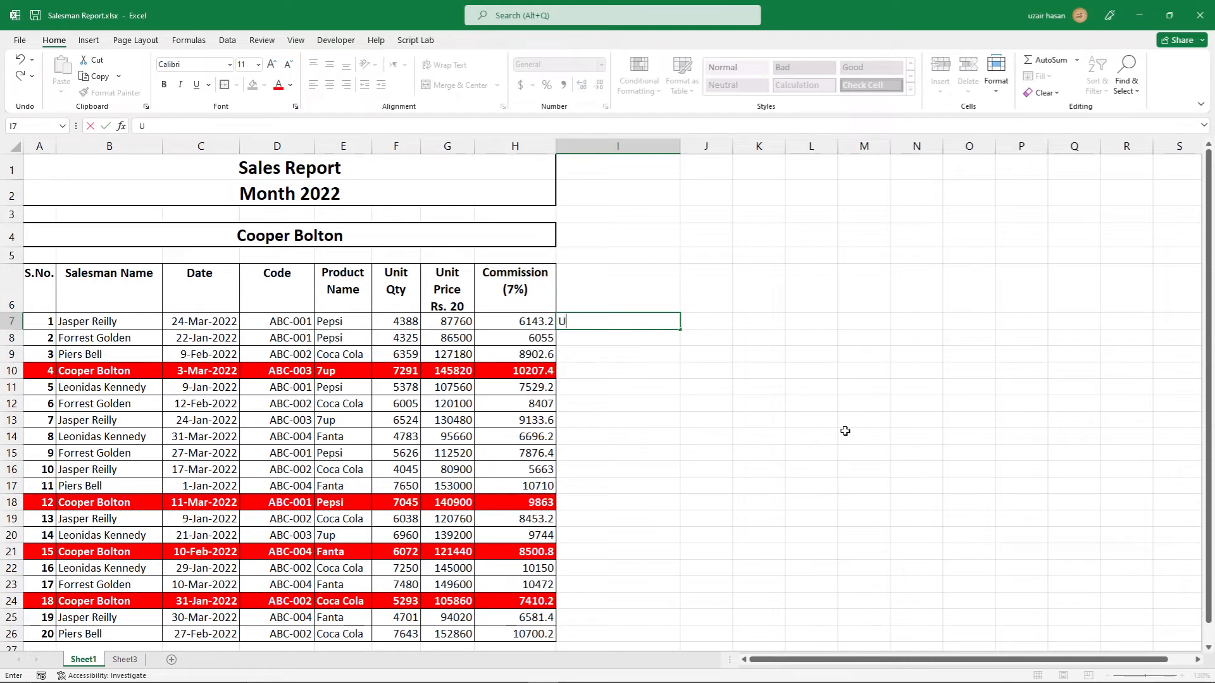
text(nit Qty)
key(Return)
text(U)
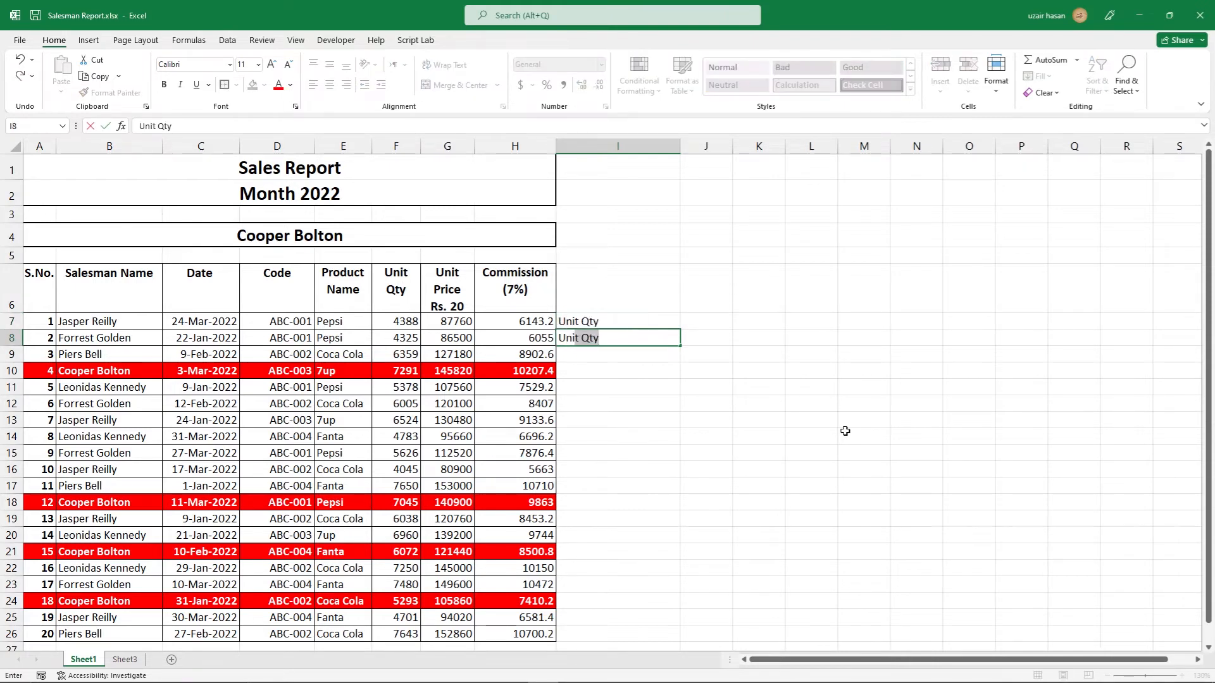
text(nit Price)
key(Return)
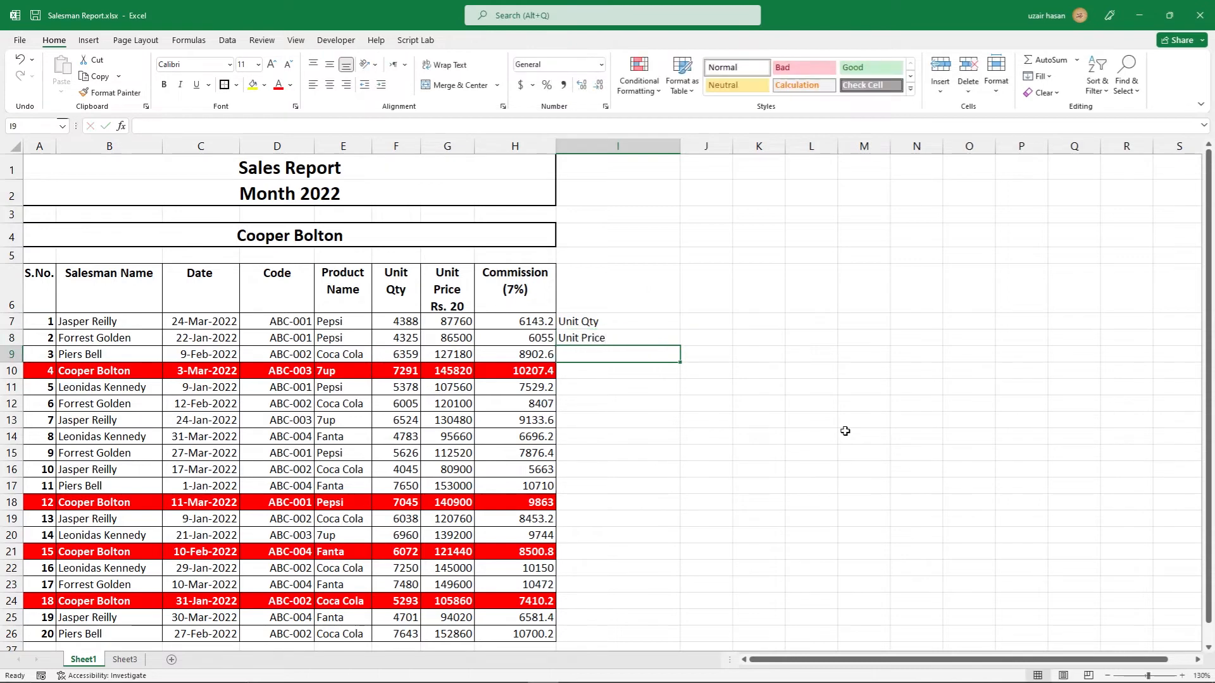
text(Comm)
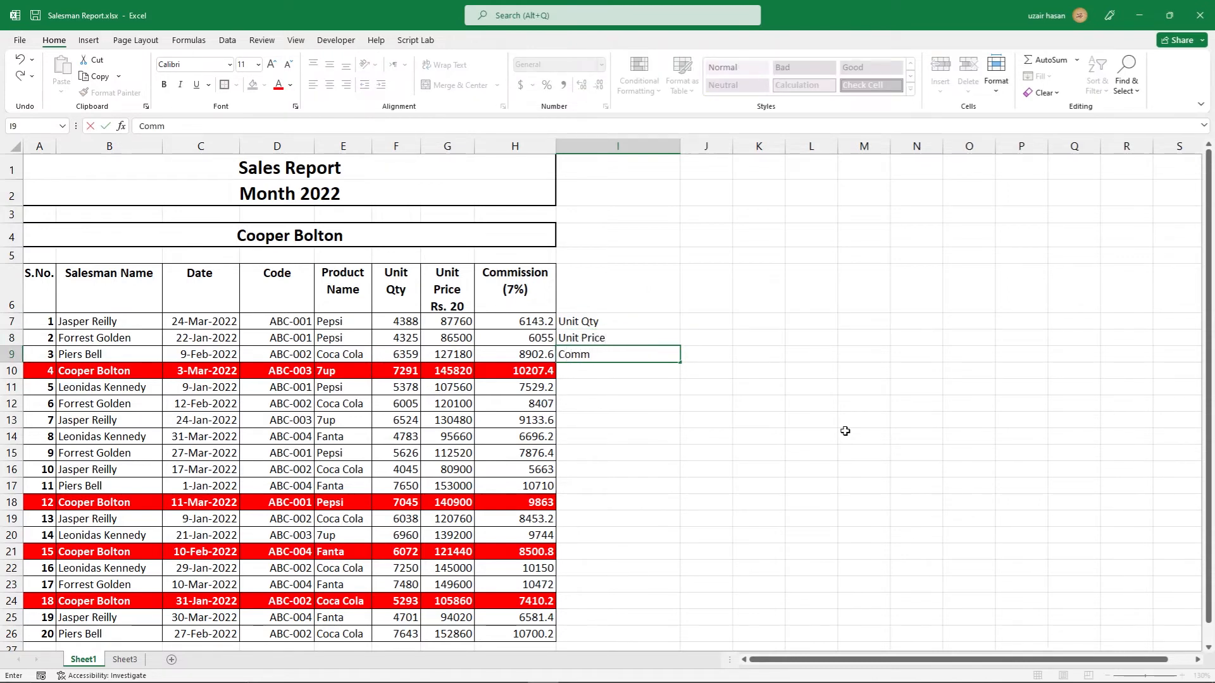
text(ission)
key(Return)
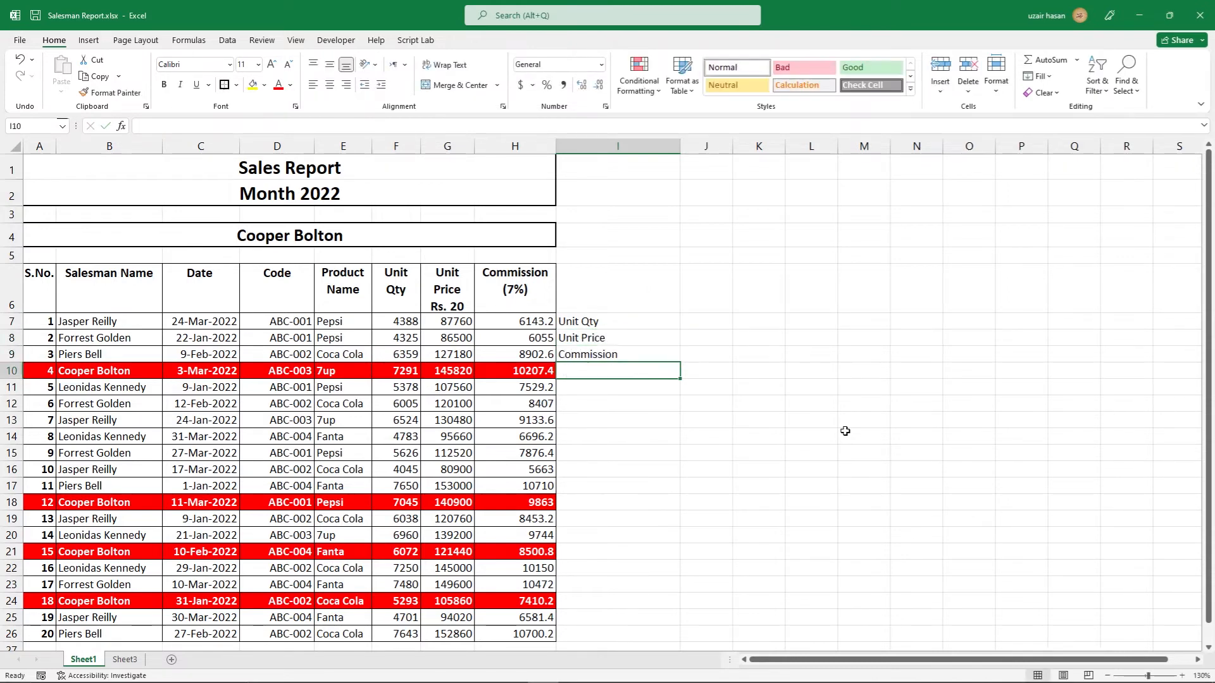
Apply all borders to the summary block I7:J9, widen column J and narrow column I to a similar width
drag(640, 320, 710, 356)
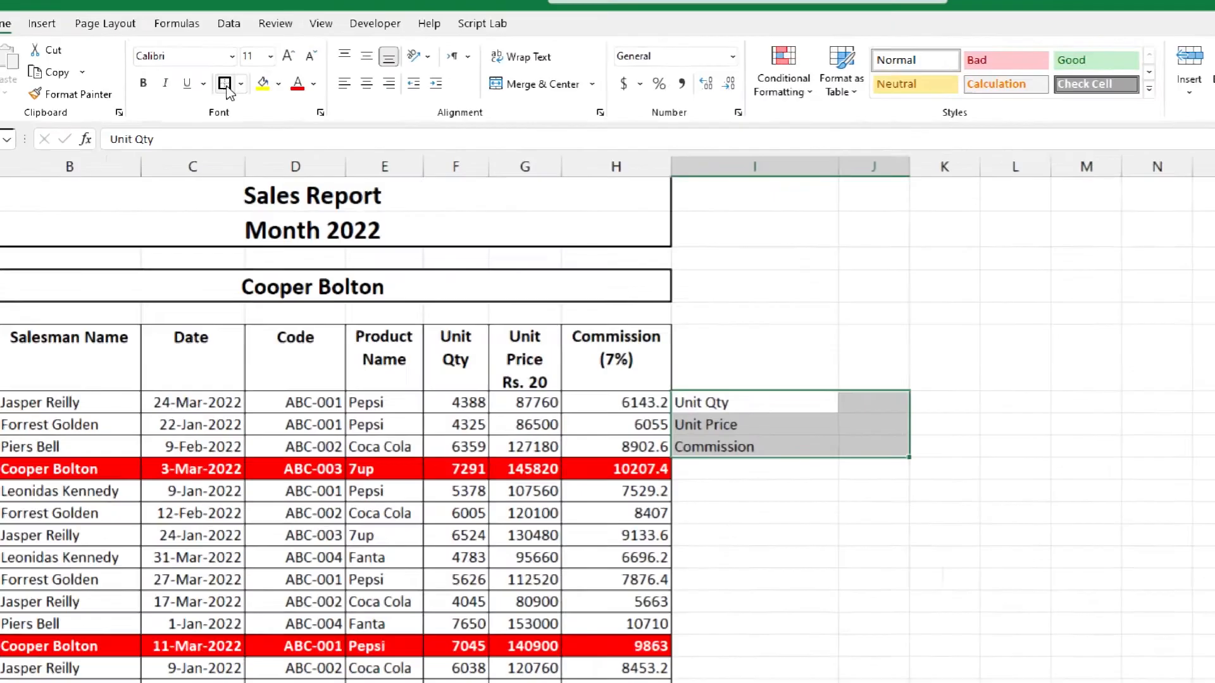
click(244, 90)
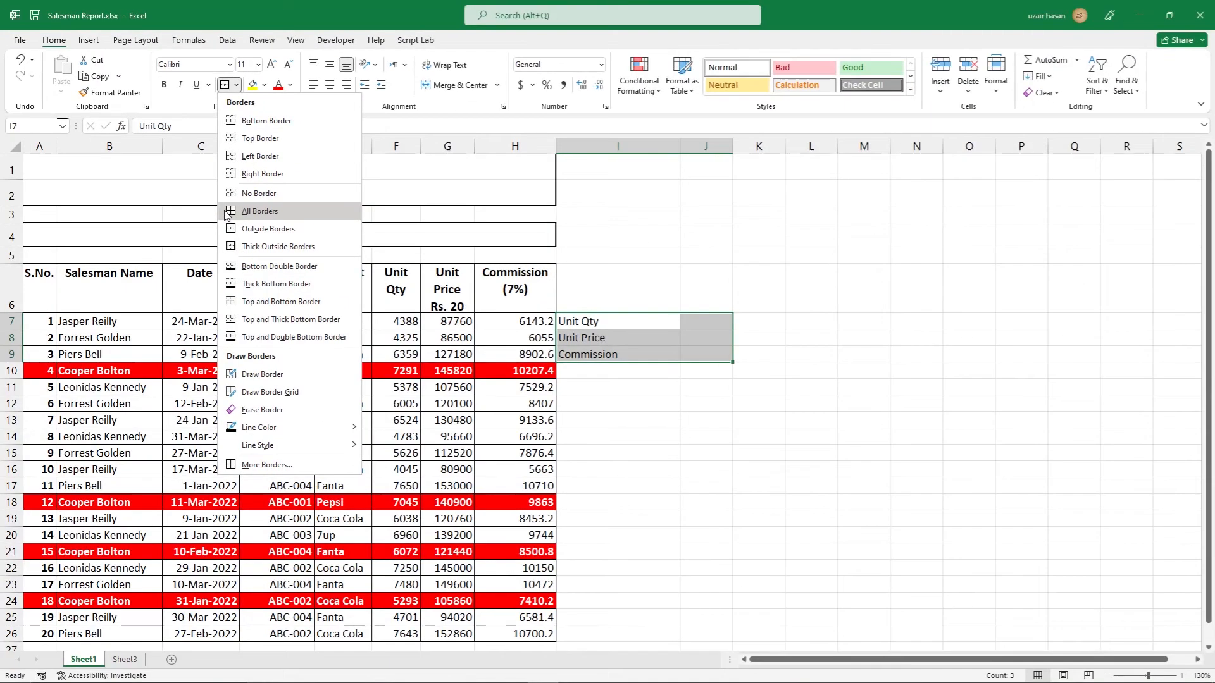
click(231, 339)
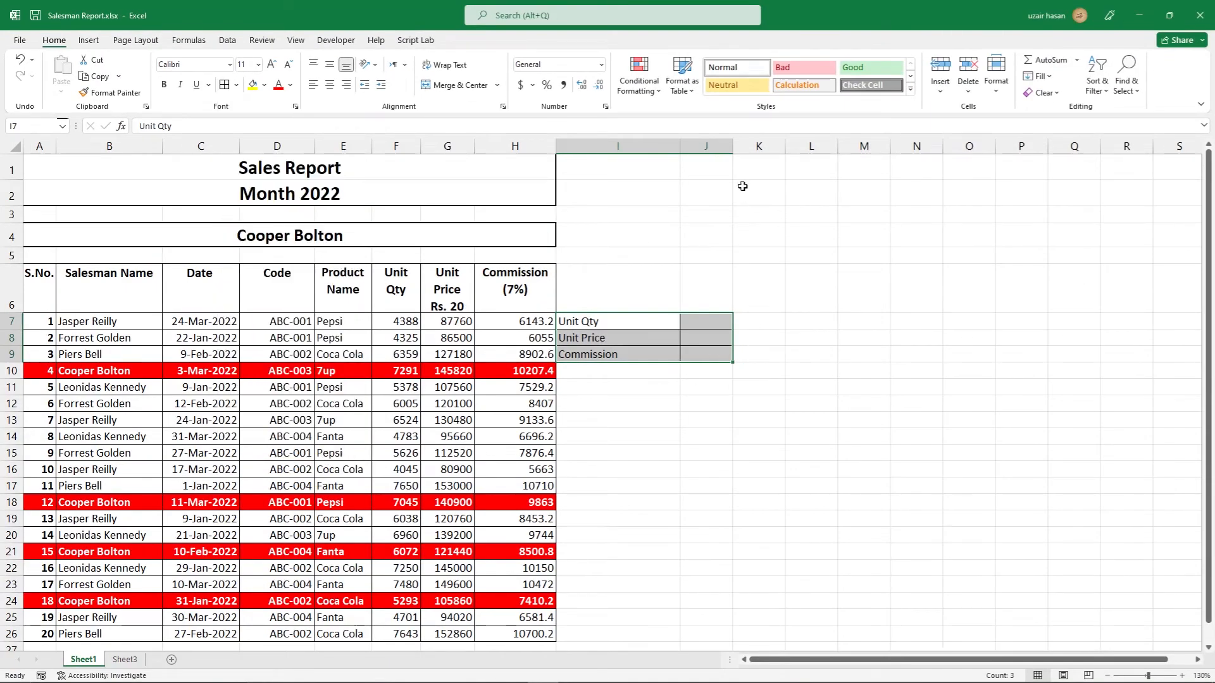
drag(732, 154, 774, 154)
drag(682, 153, 650, 153)
Begin a SUMIF formula in J7 beside the Unit Qty label, using the named range smen as its range
click(690, 320)
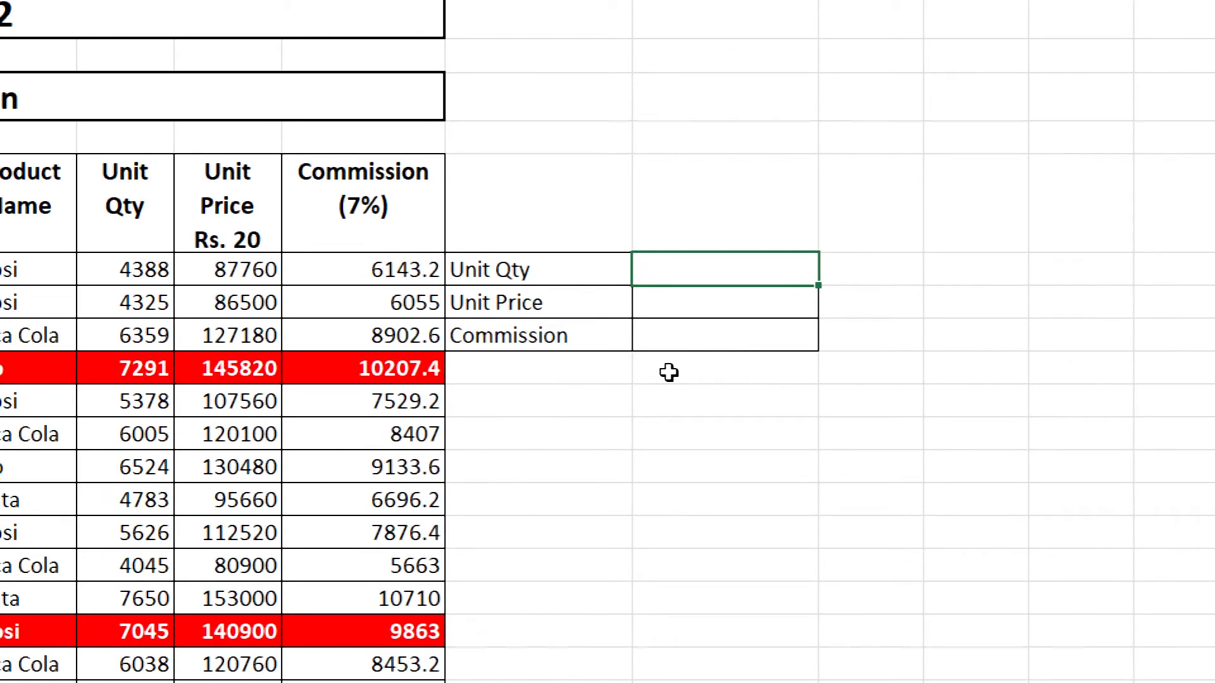
text(=sumif)
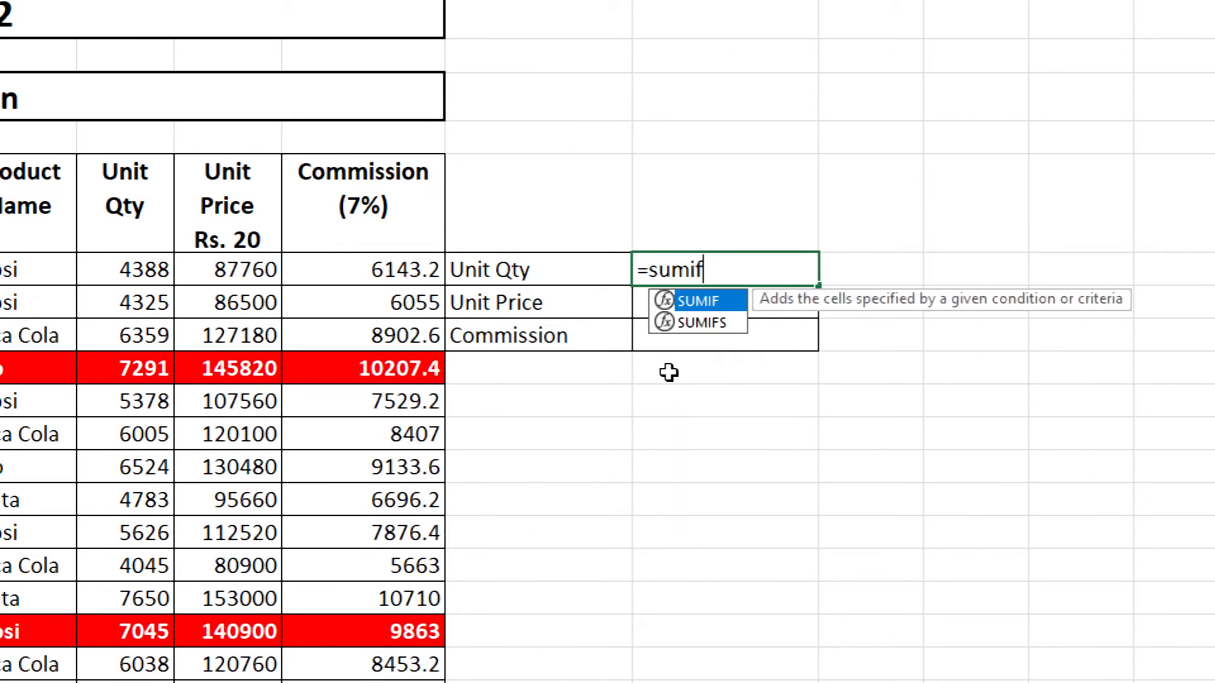
text(()
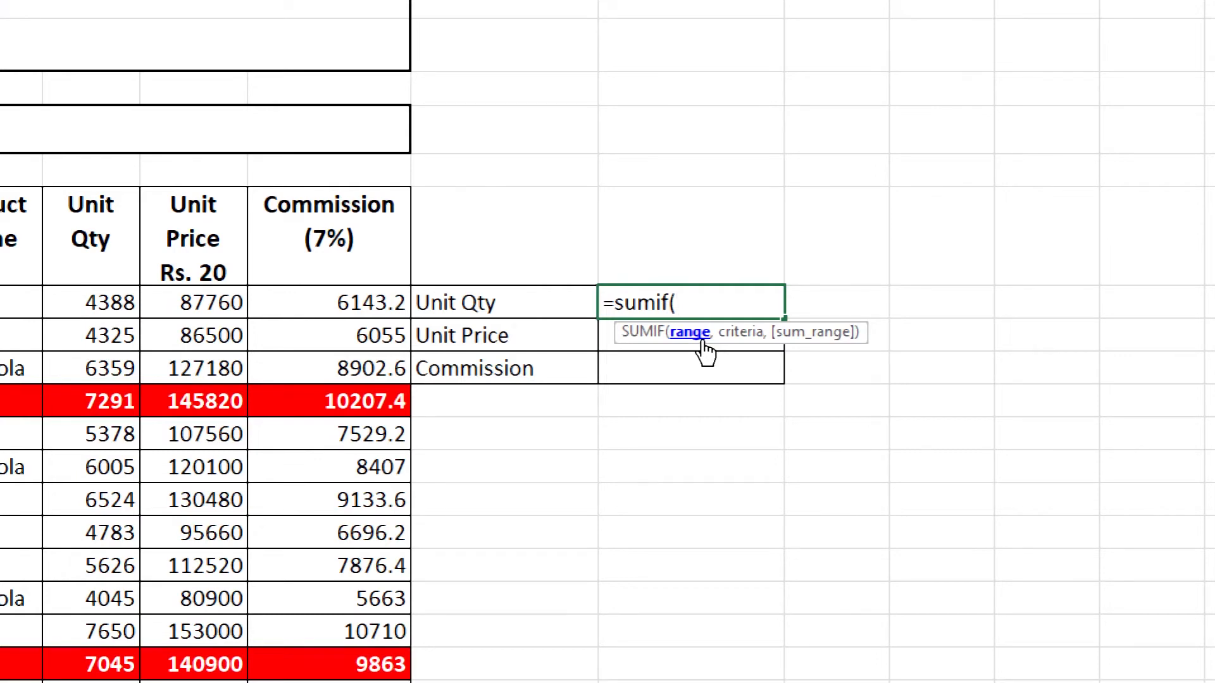
key(F3)
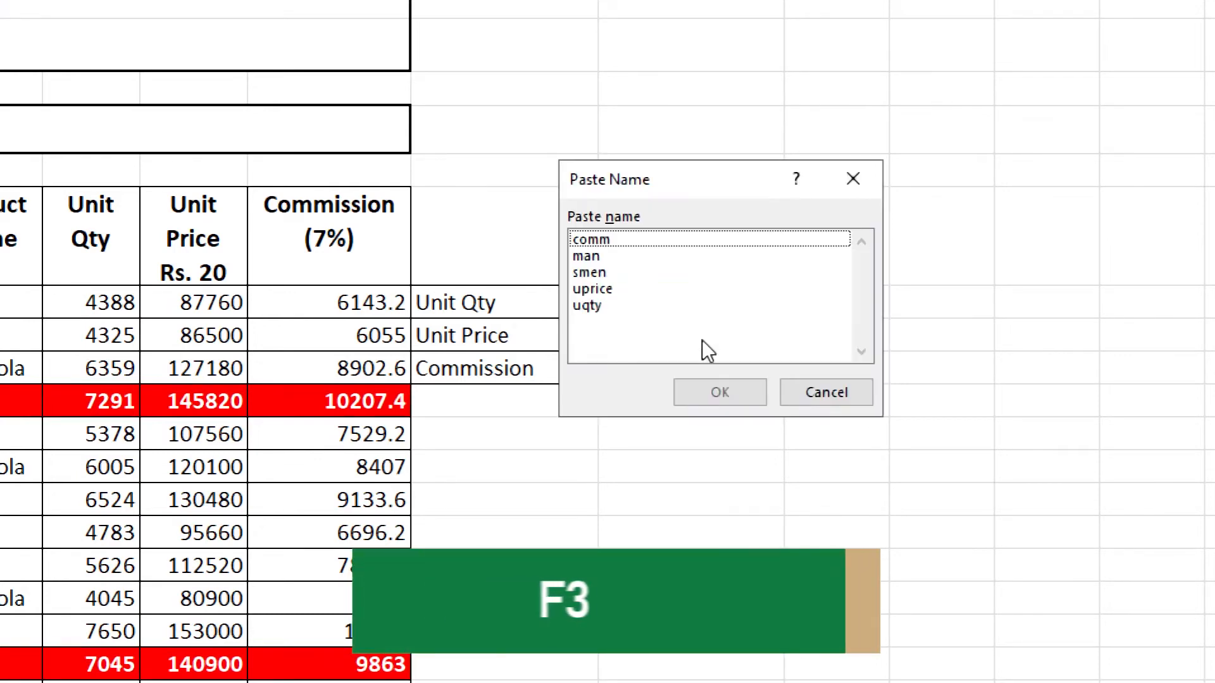
click(606, 276)
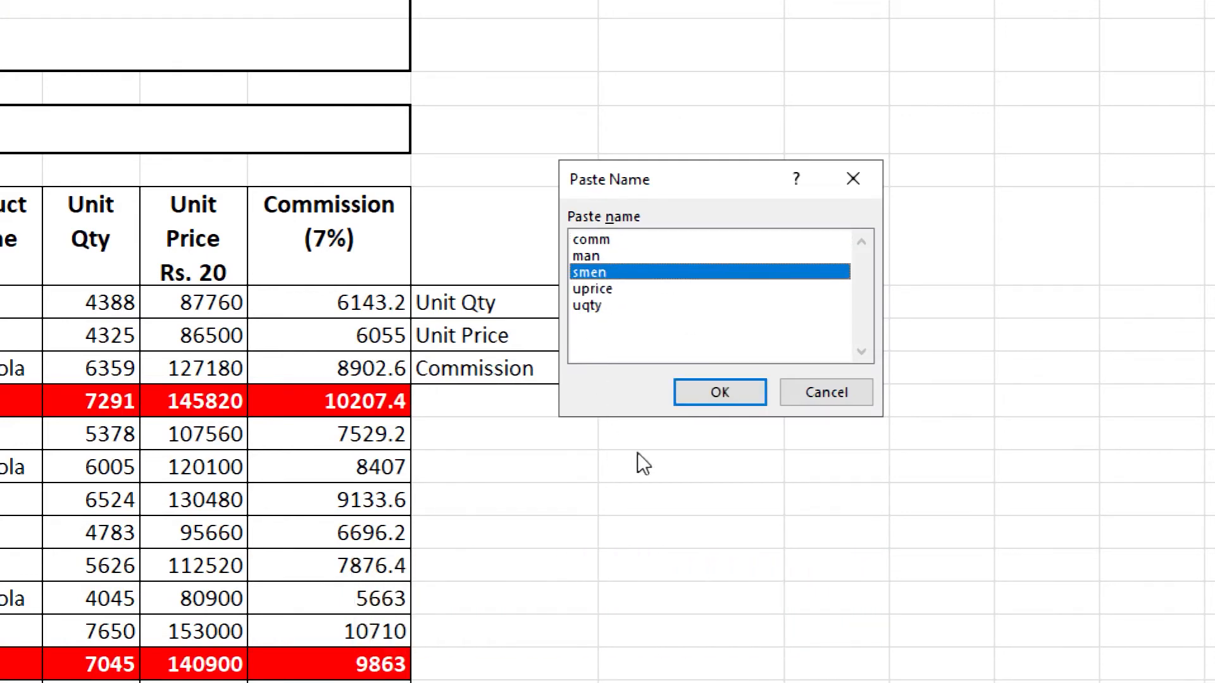
click(713, 395)
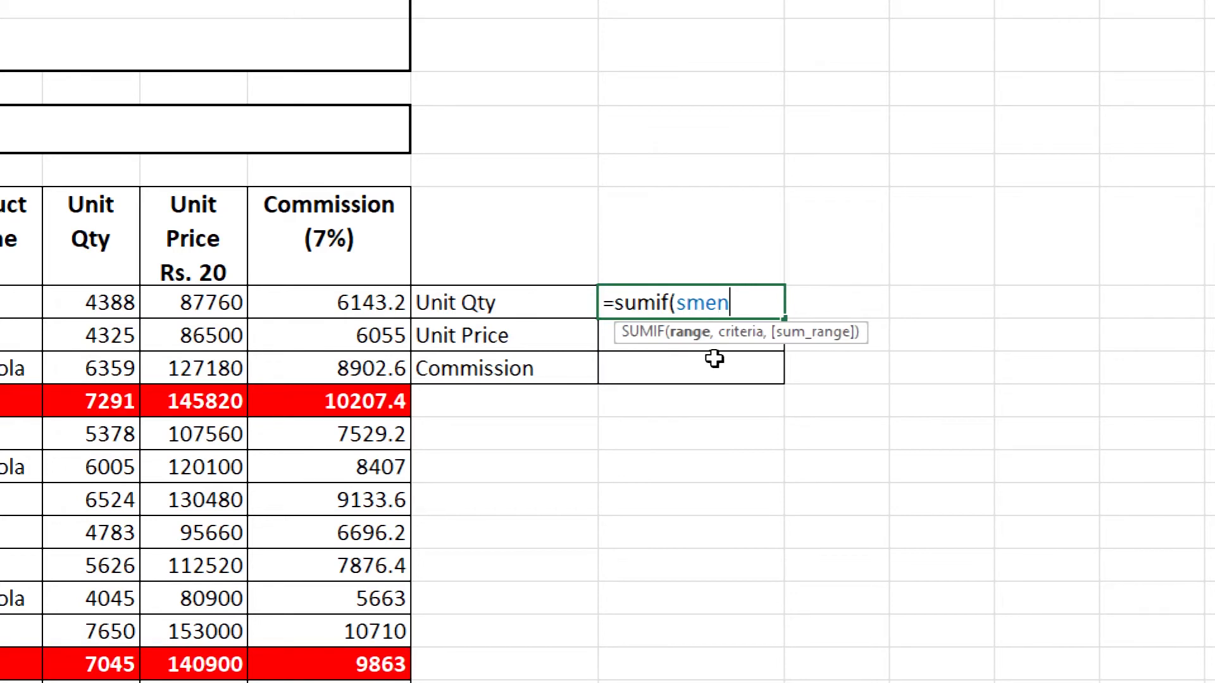
text(,)
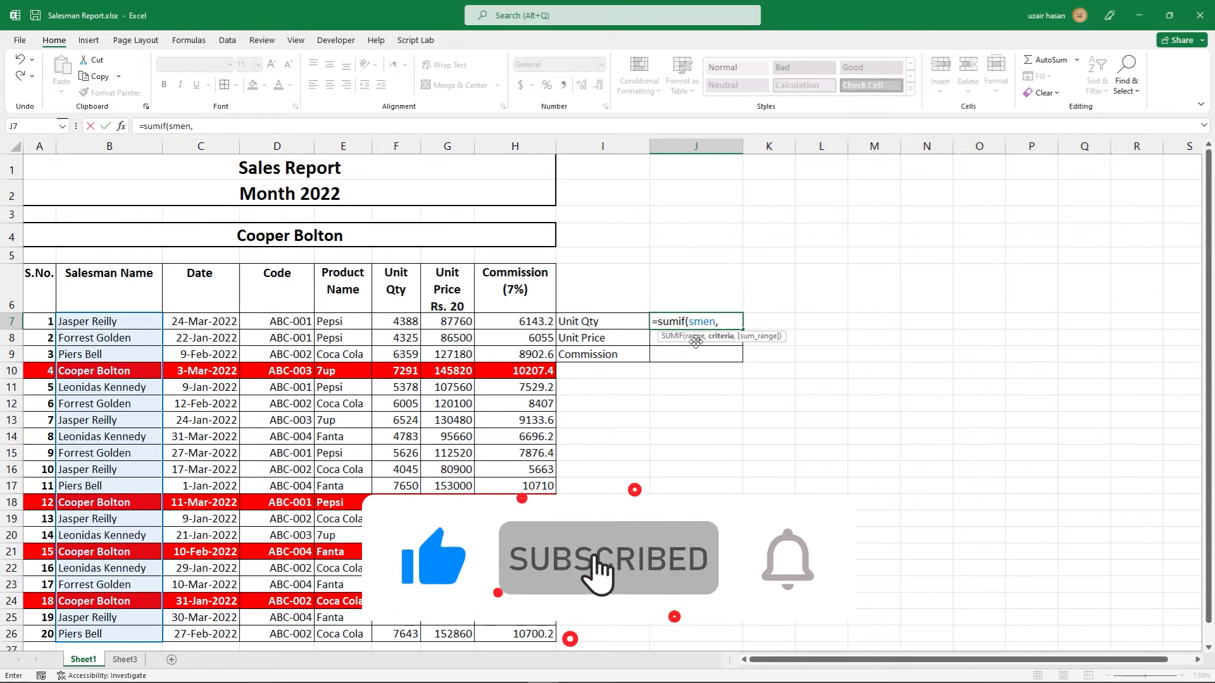
Complete J7's SUMIF formula with cell A4 as the criteria and the named range uqty as the sum range
click(729, 320)
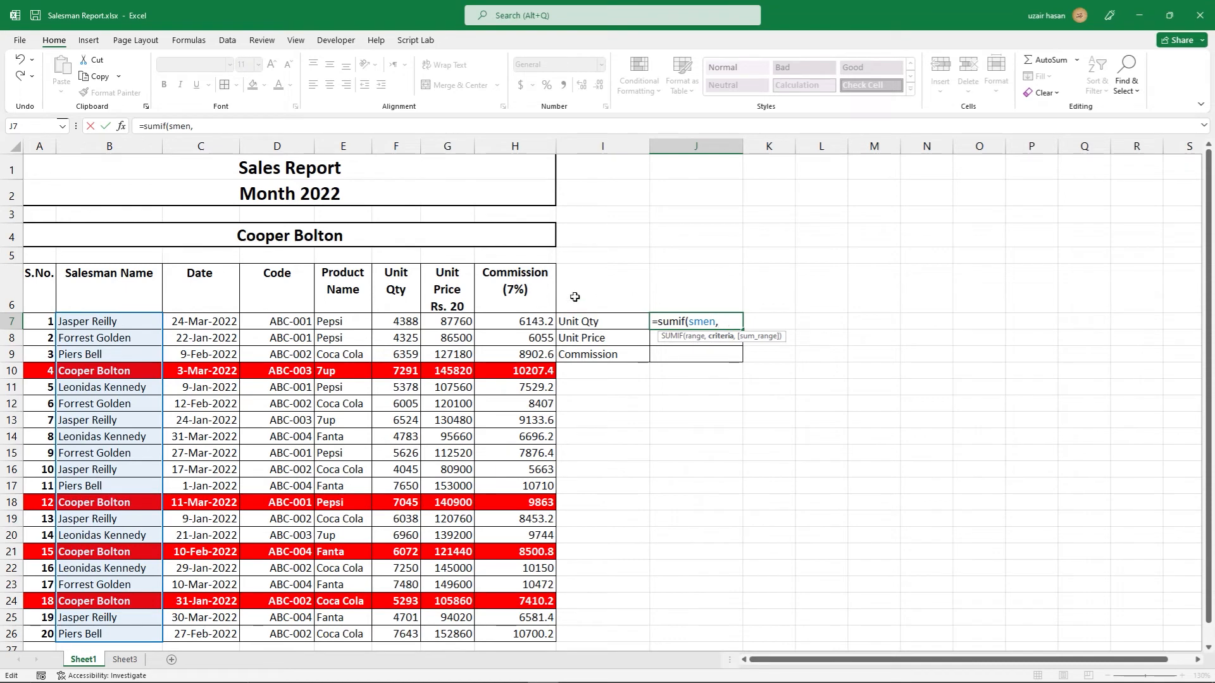
click(223, 238)
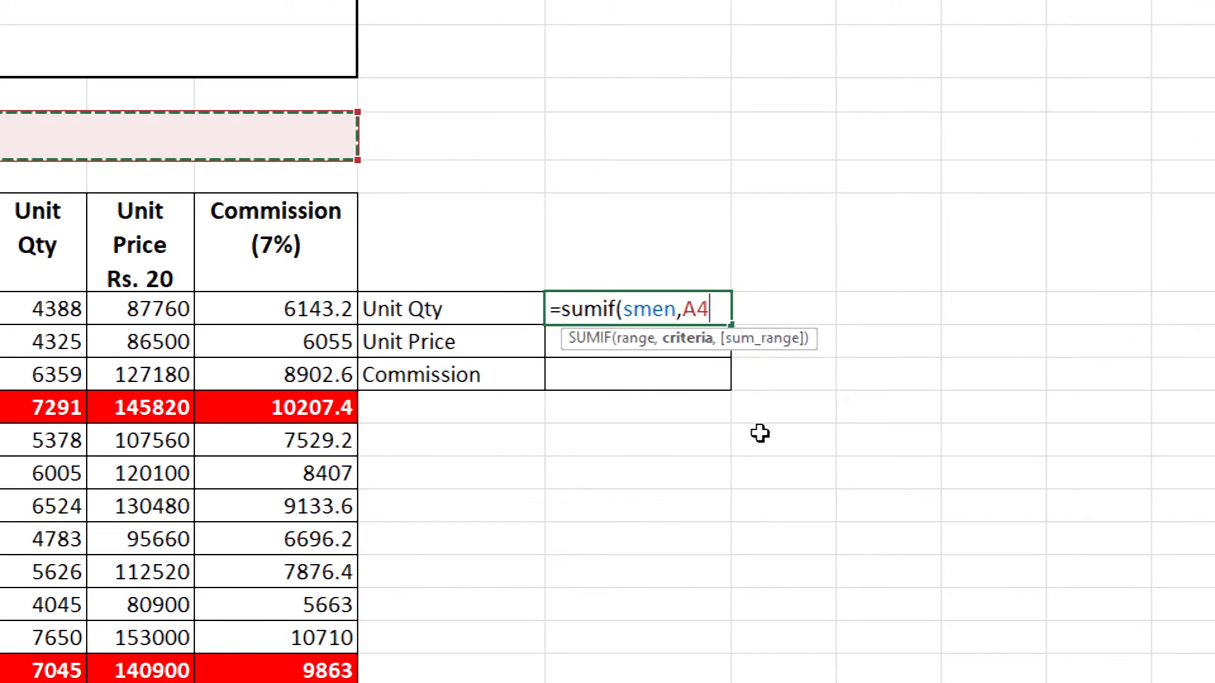
text(,)
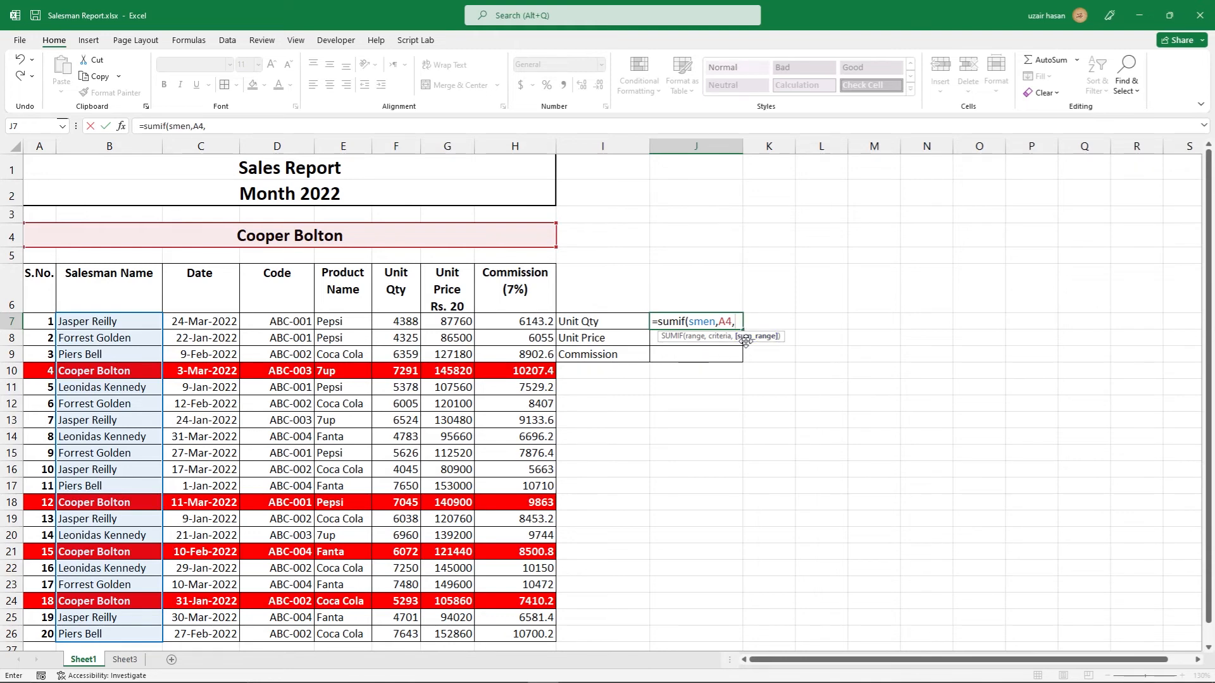
key(F3)
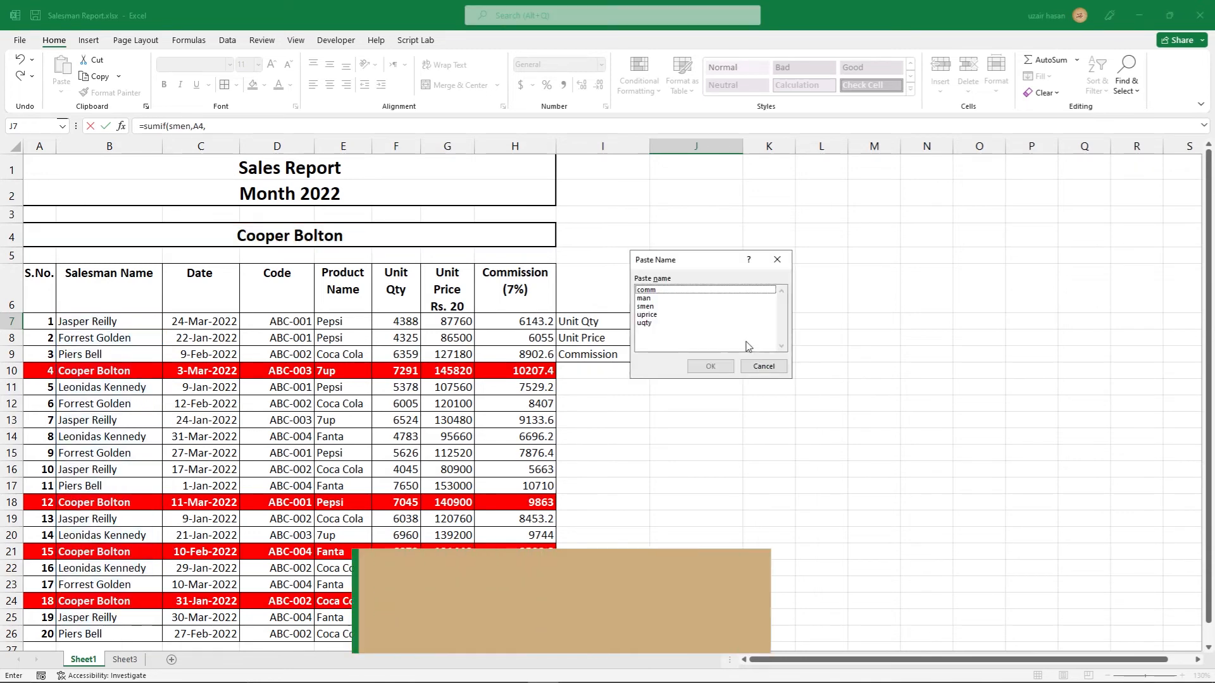
click(654, 325)
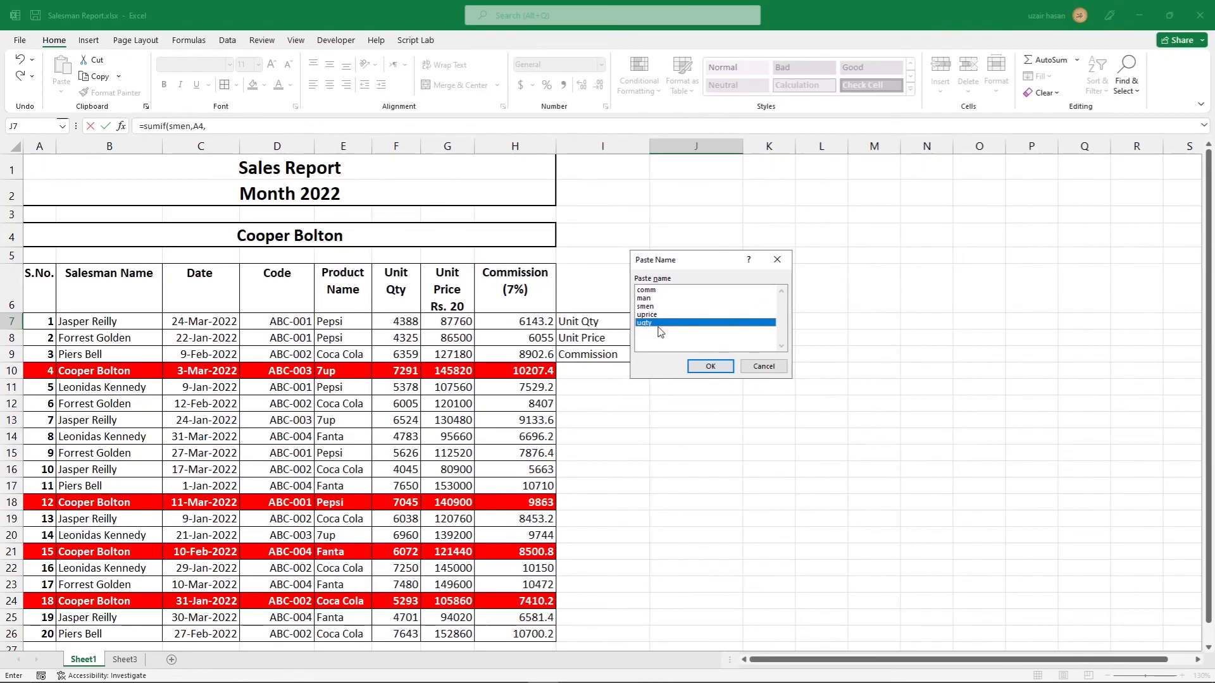
click(705, 368)
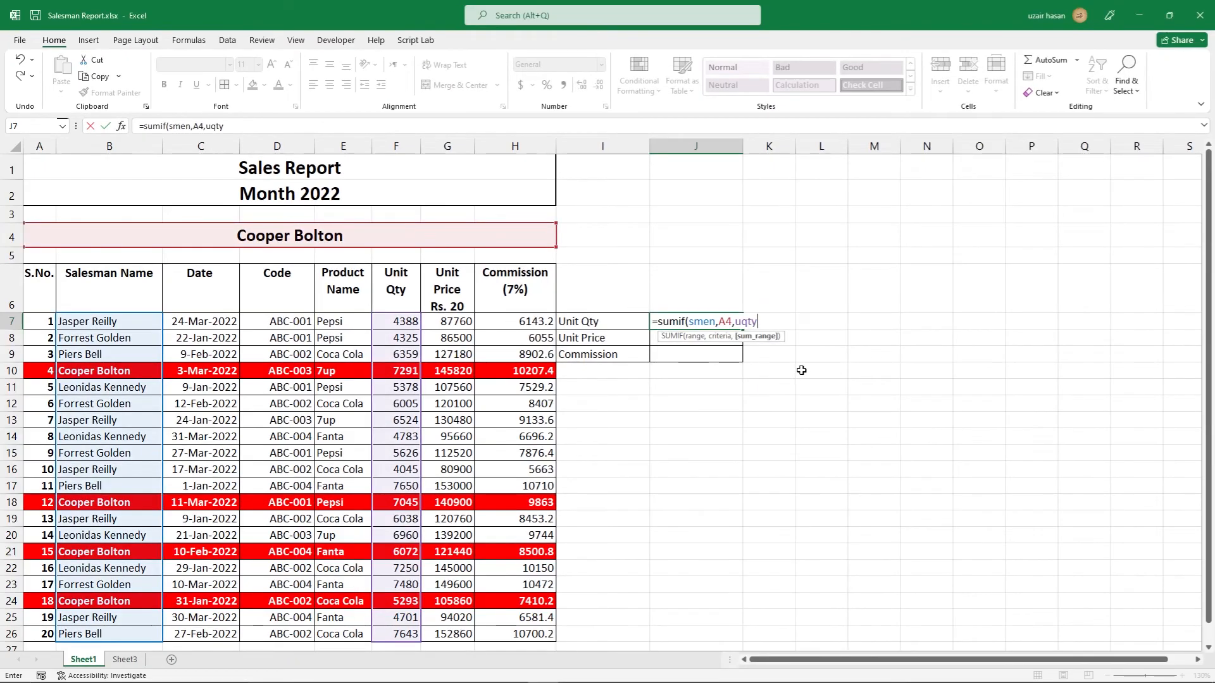
text())
key(Return)
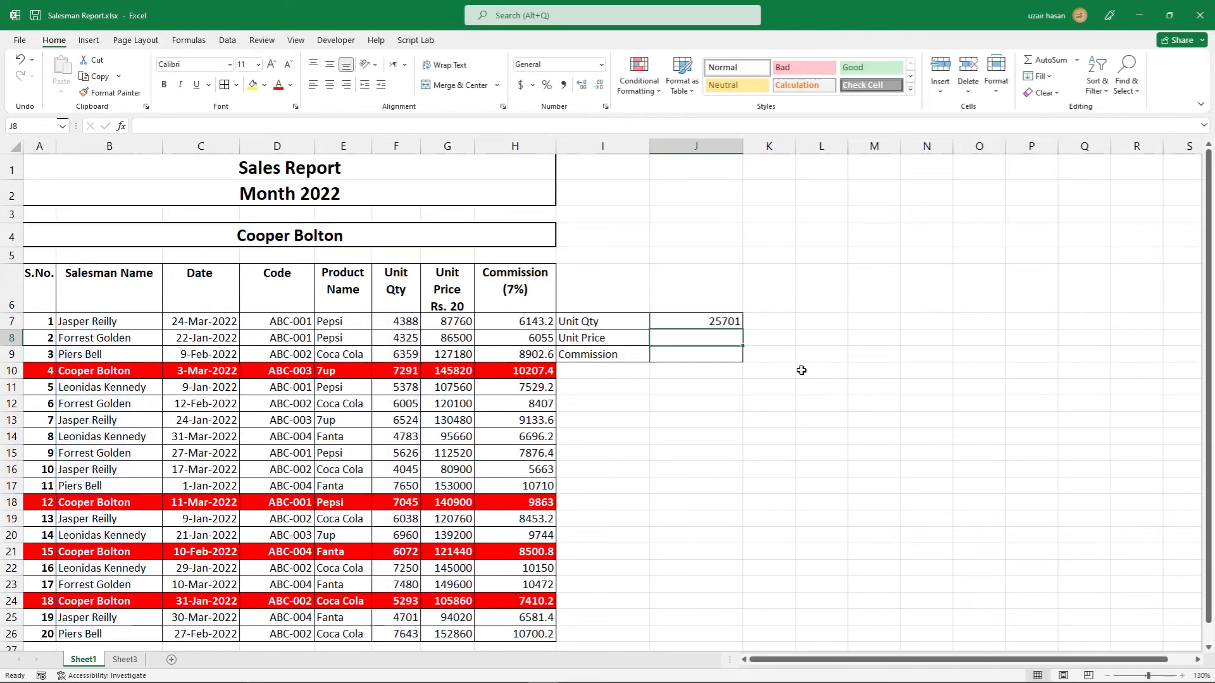
Check the chosen salesman in A4 and the highlighted Unit Qty cells F10, F18, F21 and F24 against the total in J7
click(400, 374)
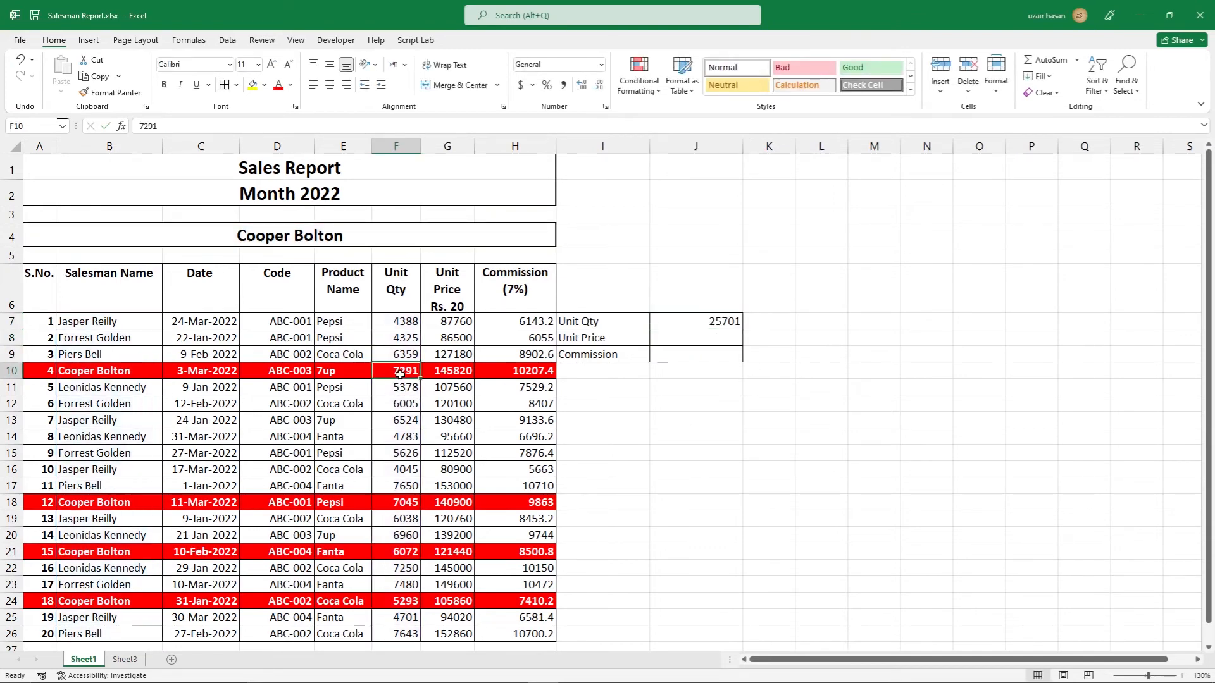
click(261, 235)
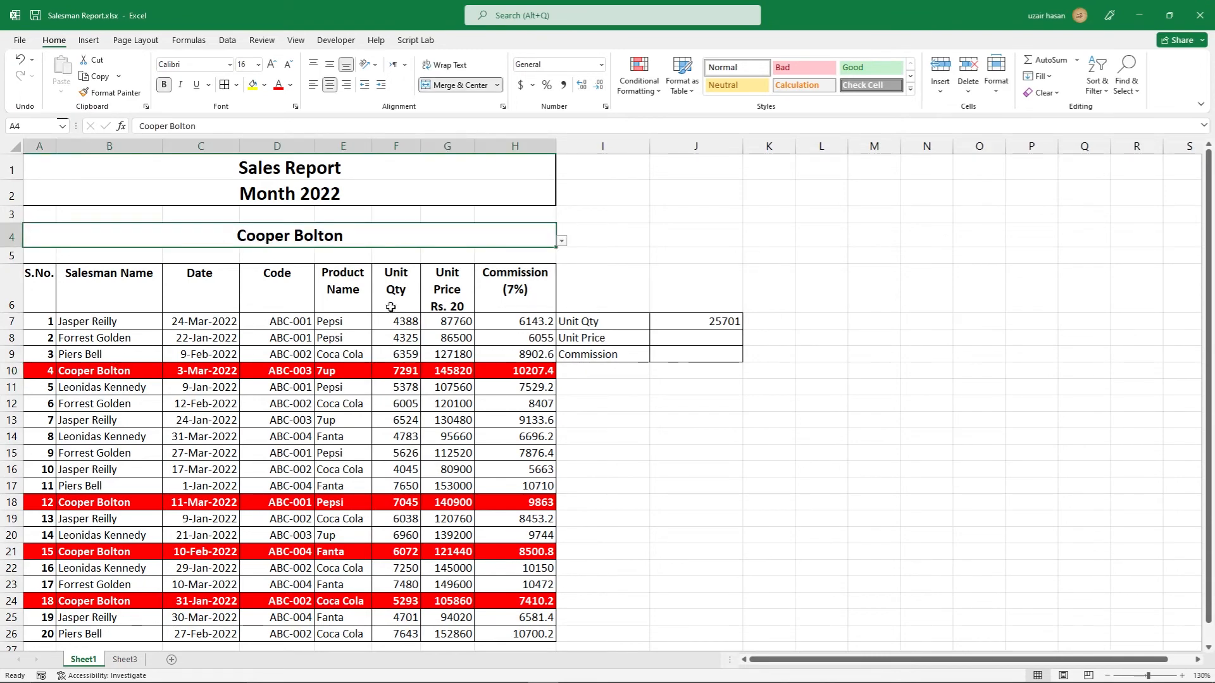
click(393, 372)
click(394, 503)
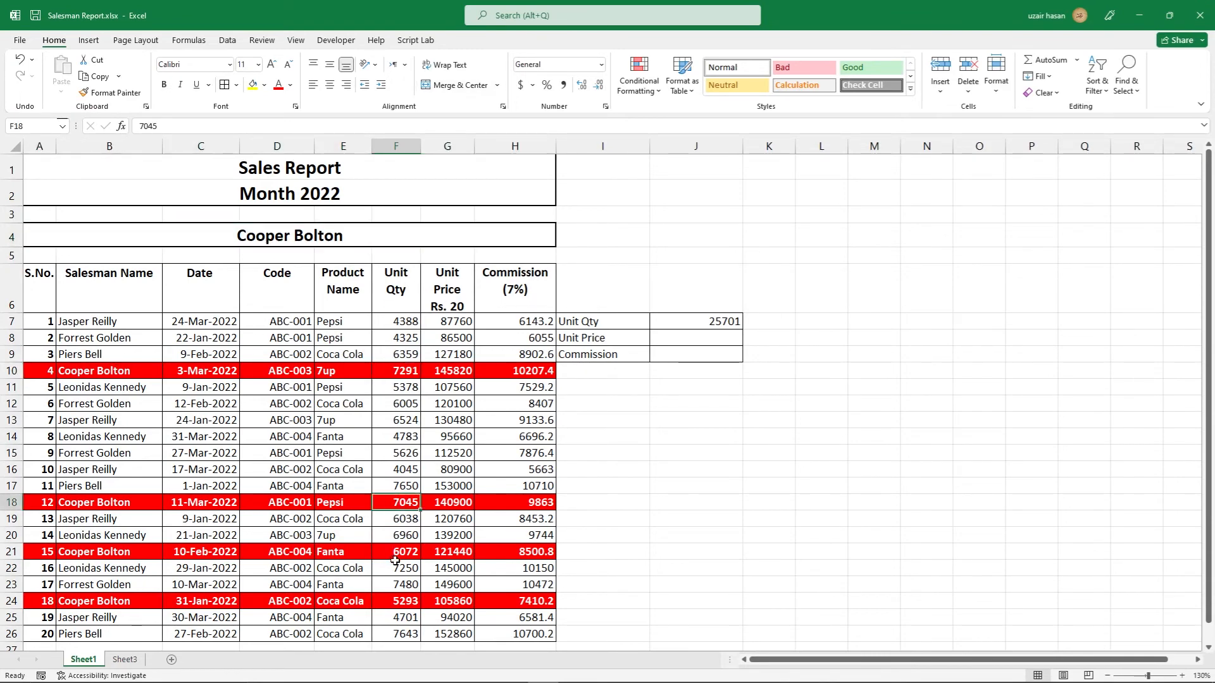
click(396, 552)
click(395, 602)
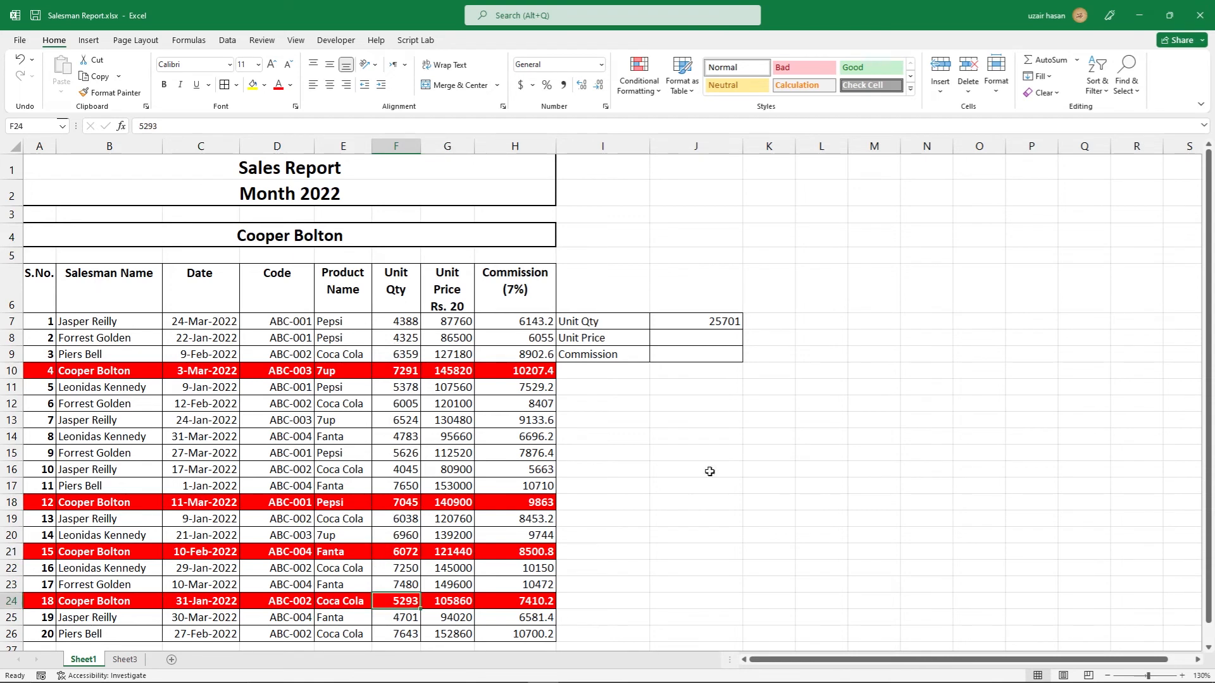
Cross-check J7's total with a temporary formula =F10+F18+F21+F24 in the empty cell L10, and clear that cell again
click(722, 320)
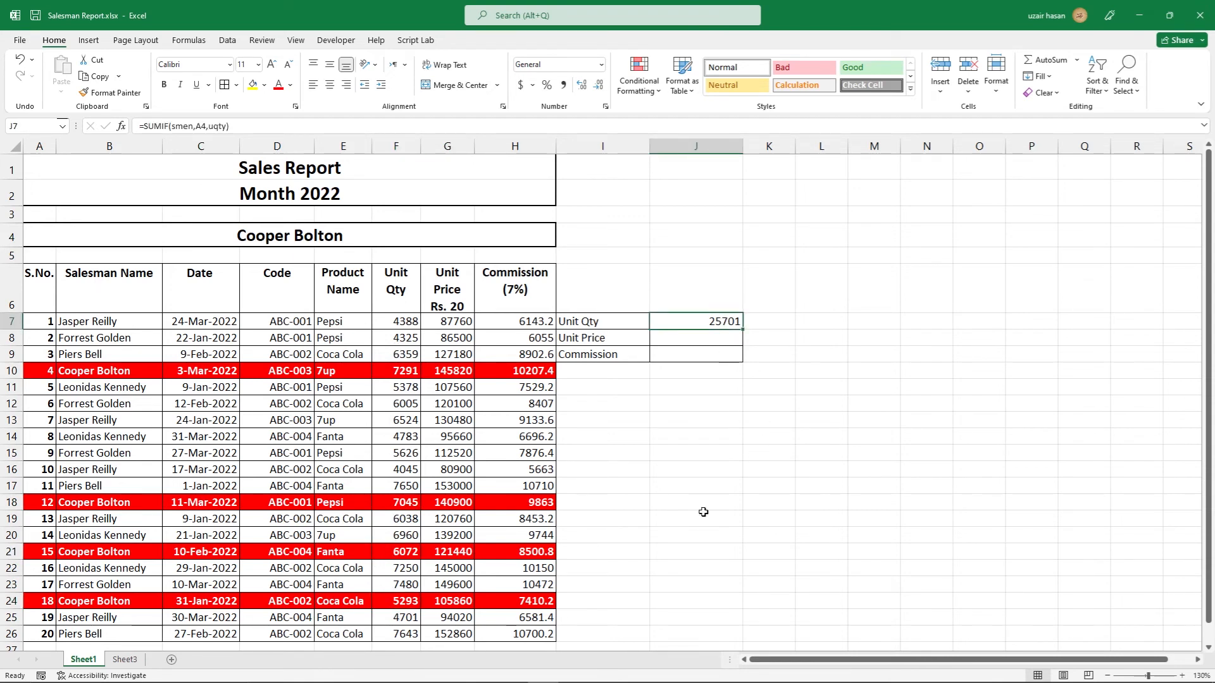
click(822, 373)
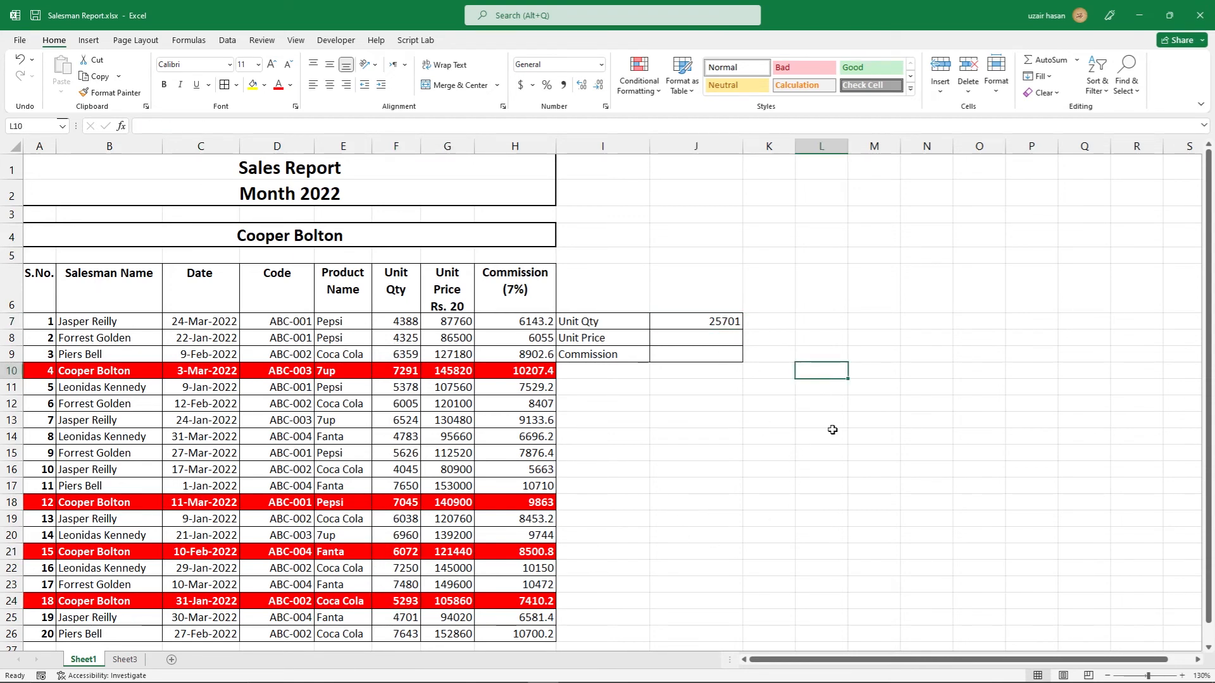
text(=)
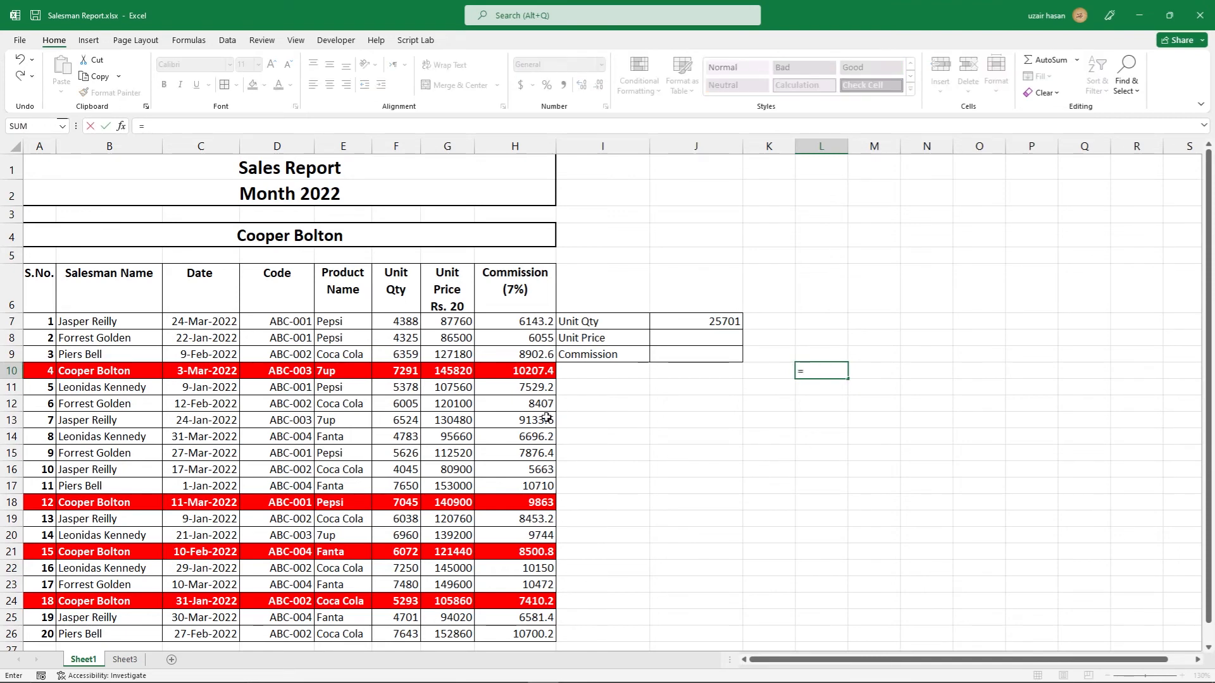
click(410, 378)
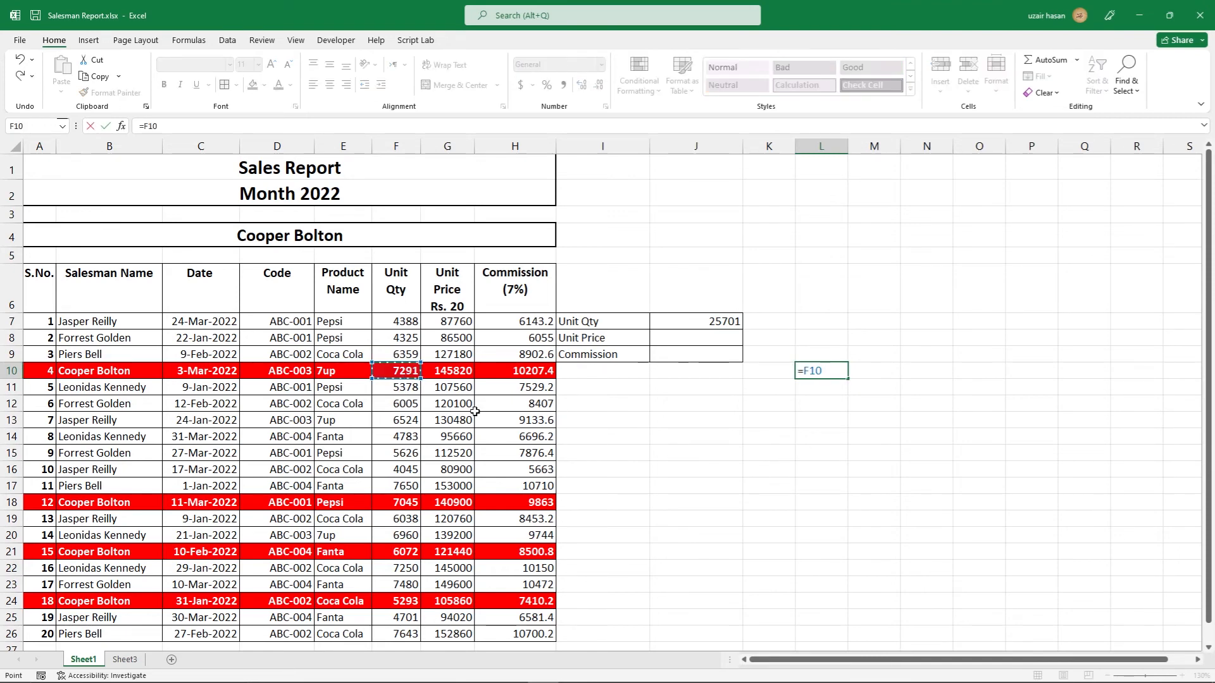
text(+)
click(399, 504)
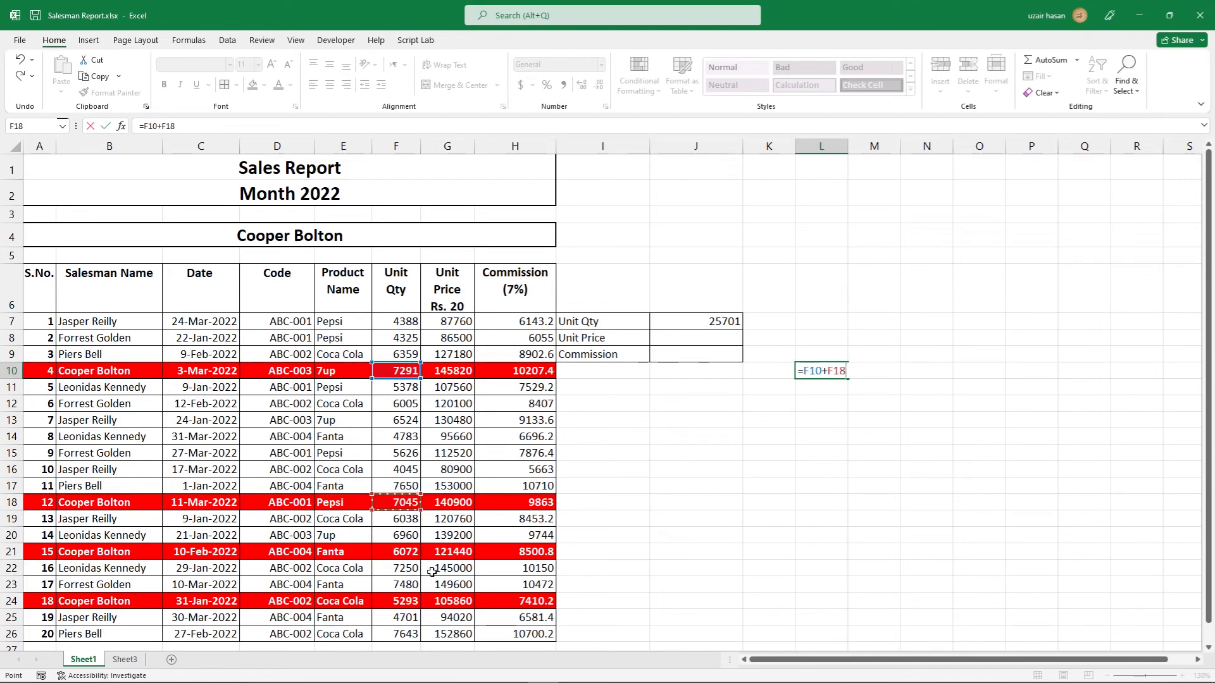
text(+)
click(407, 555)
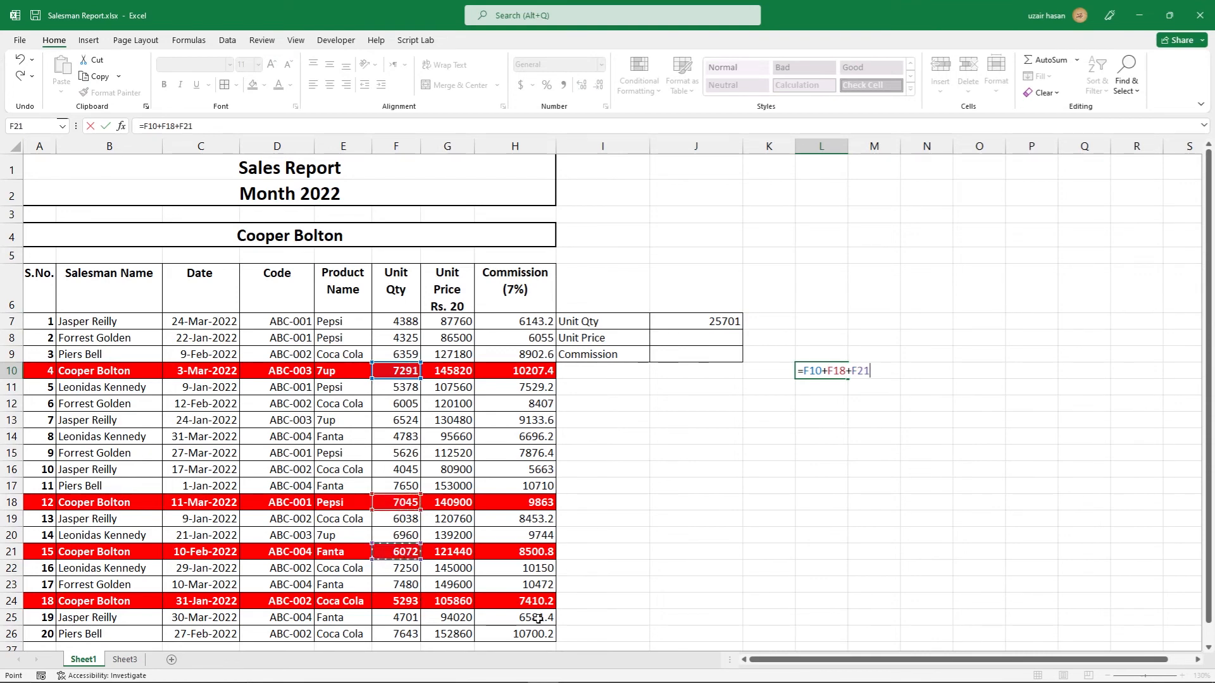
text(+)
click(407, 601)
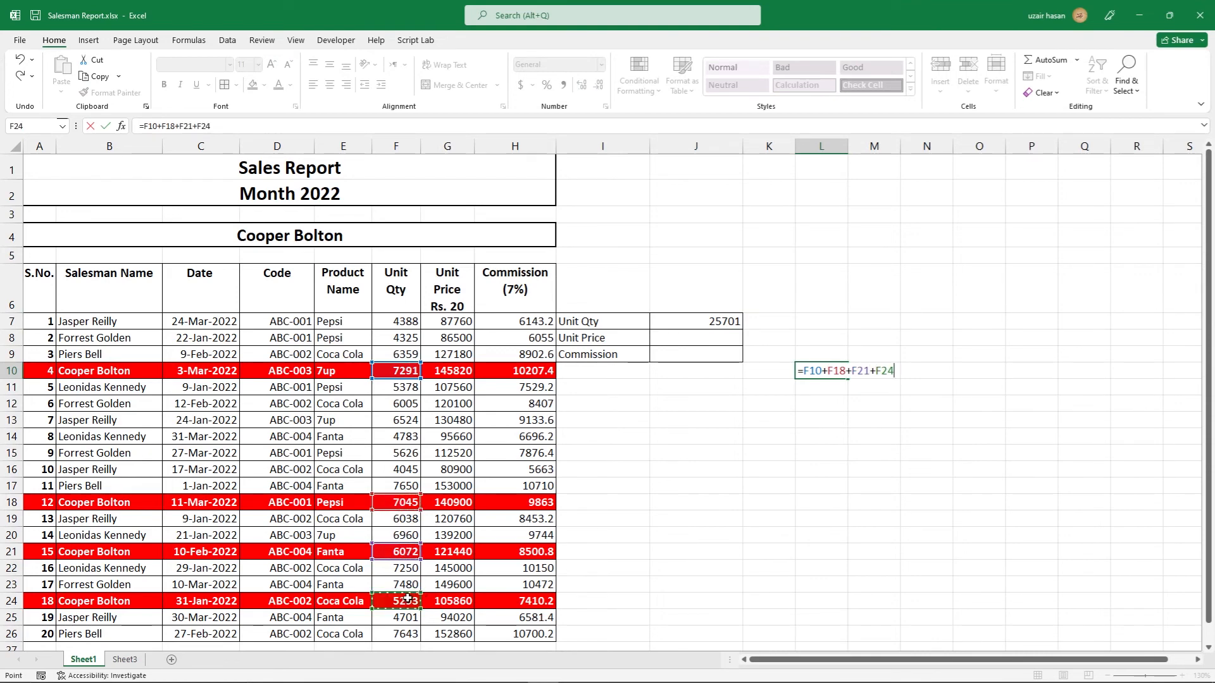
key(Return)
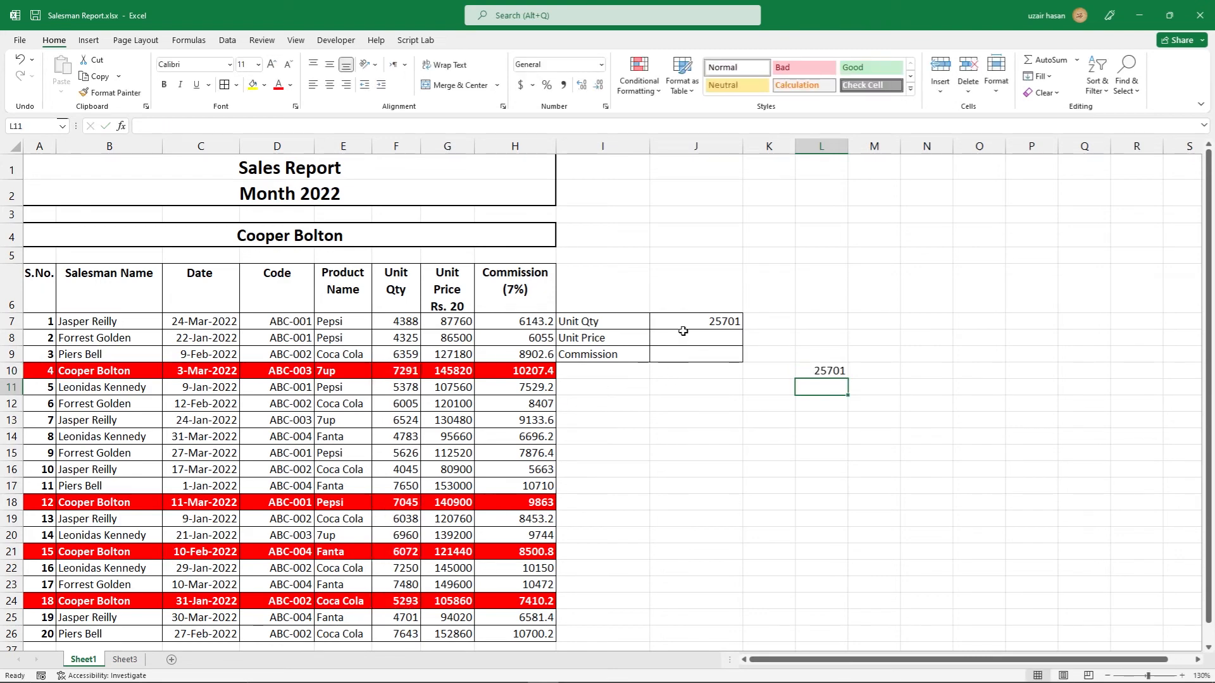
click(836, 372)
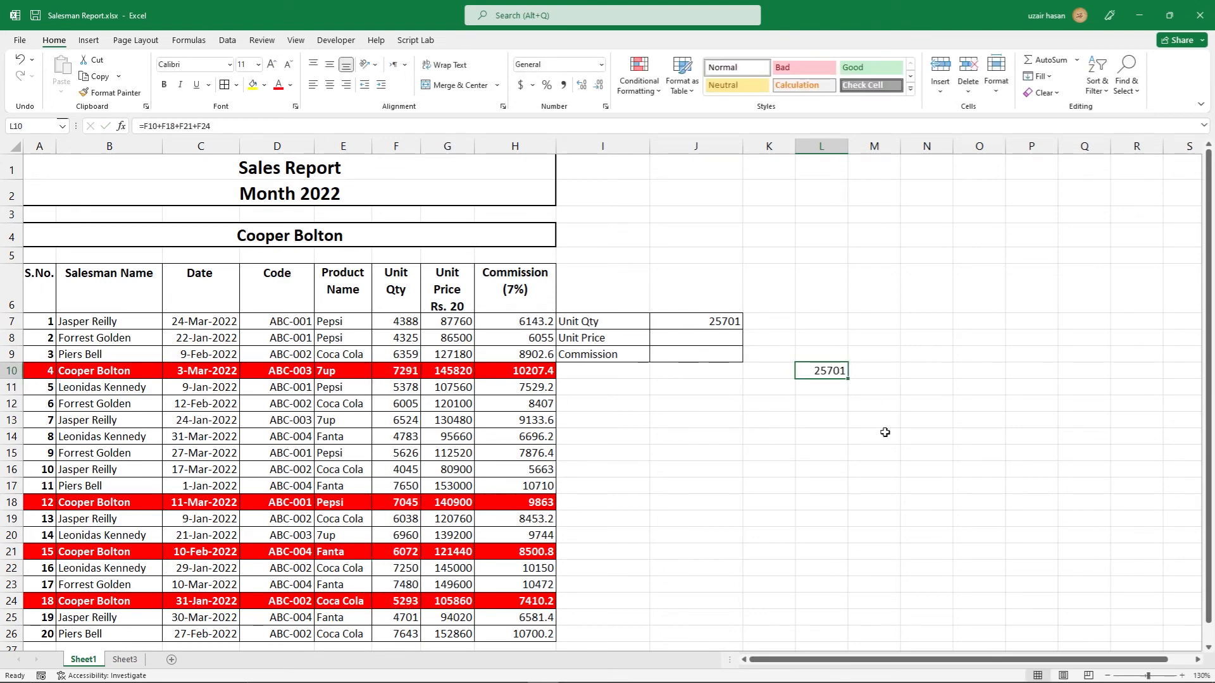
key(Delete)
Copy the SUMIF formula text from J7 unchanged into J8 and J9, beside the Unit Price and Commission labels
click(710, 323)
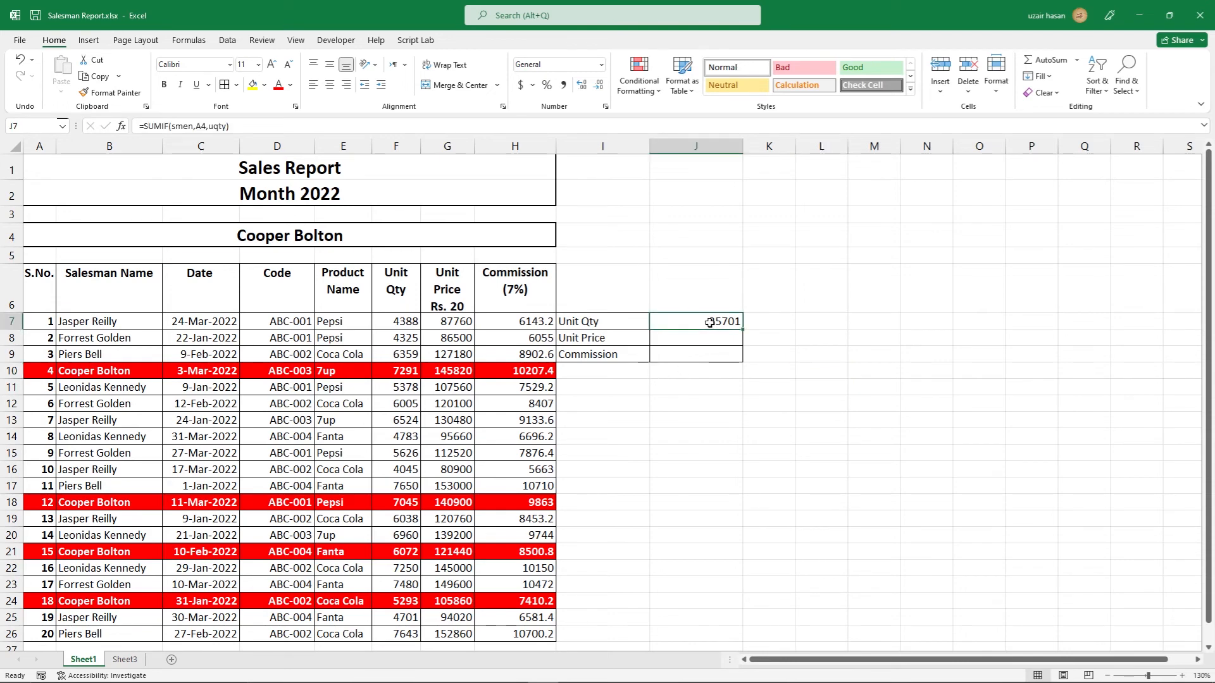
double_click(710, 322)
drag(768, 323, 653, 323)
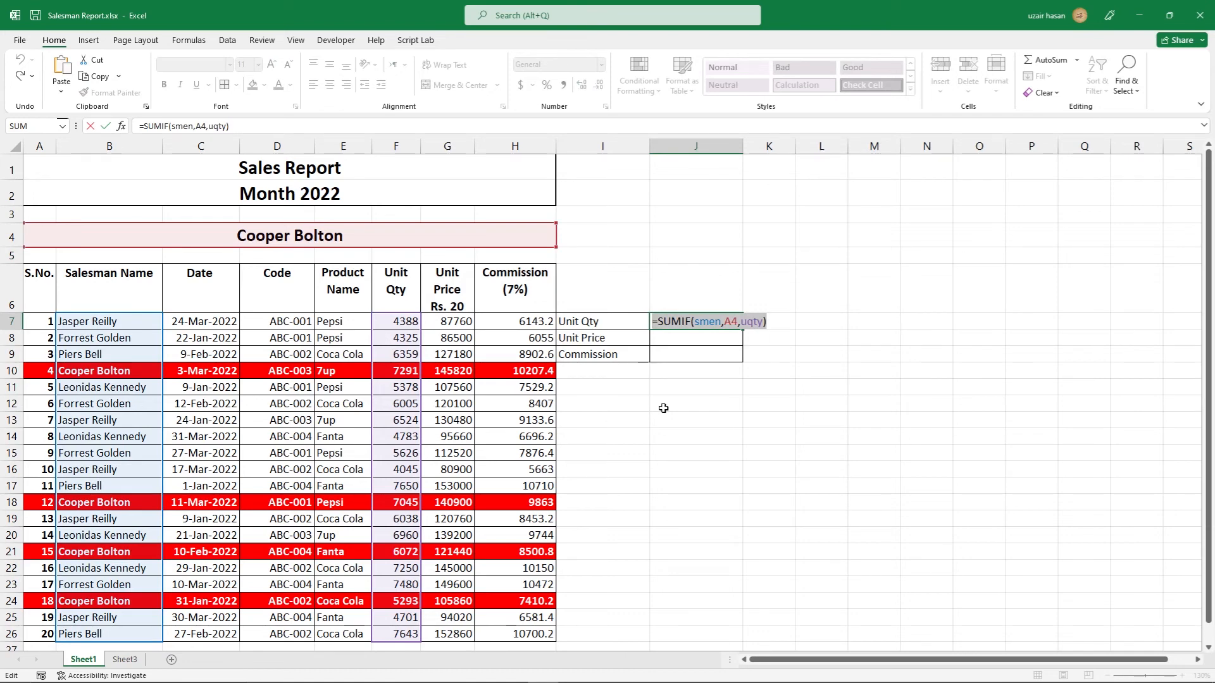
key(Return)
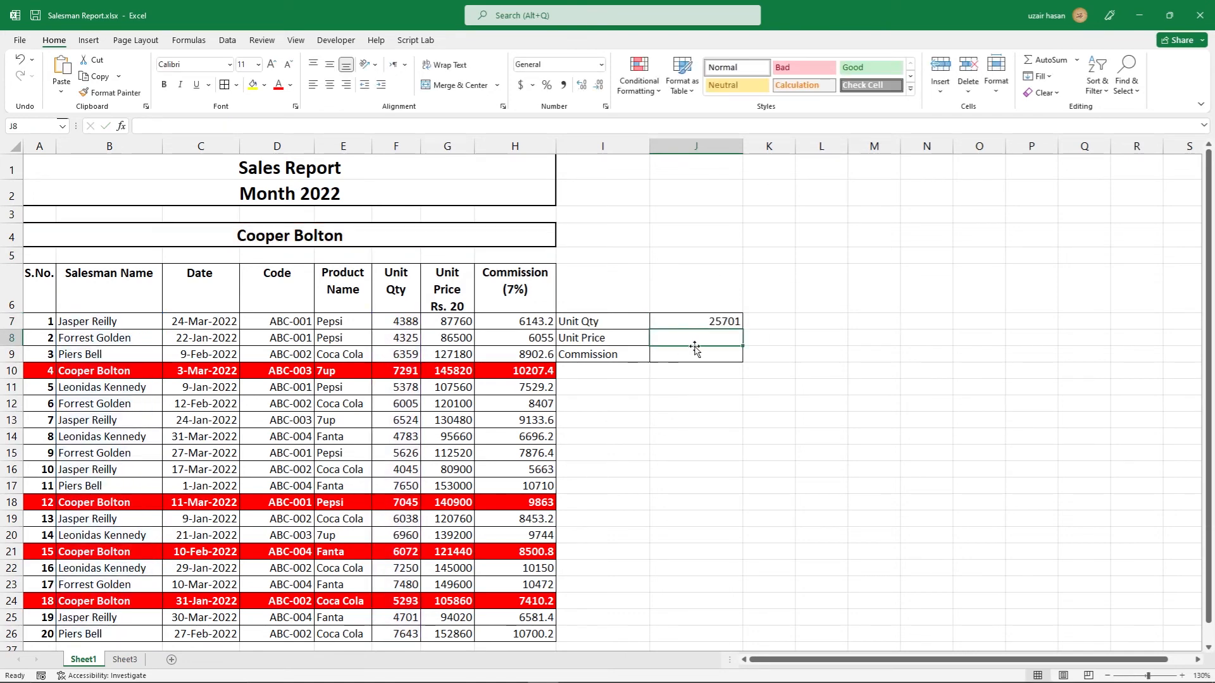
text(25701)
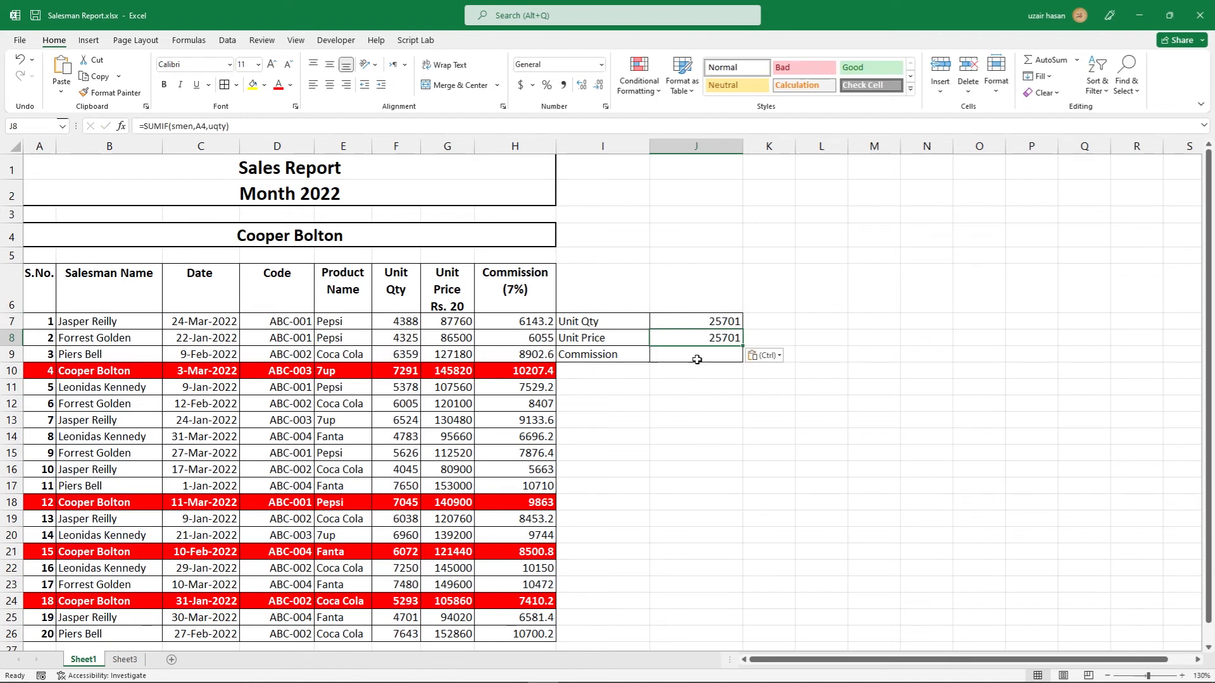
key(Return)
key(ctrl+v)
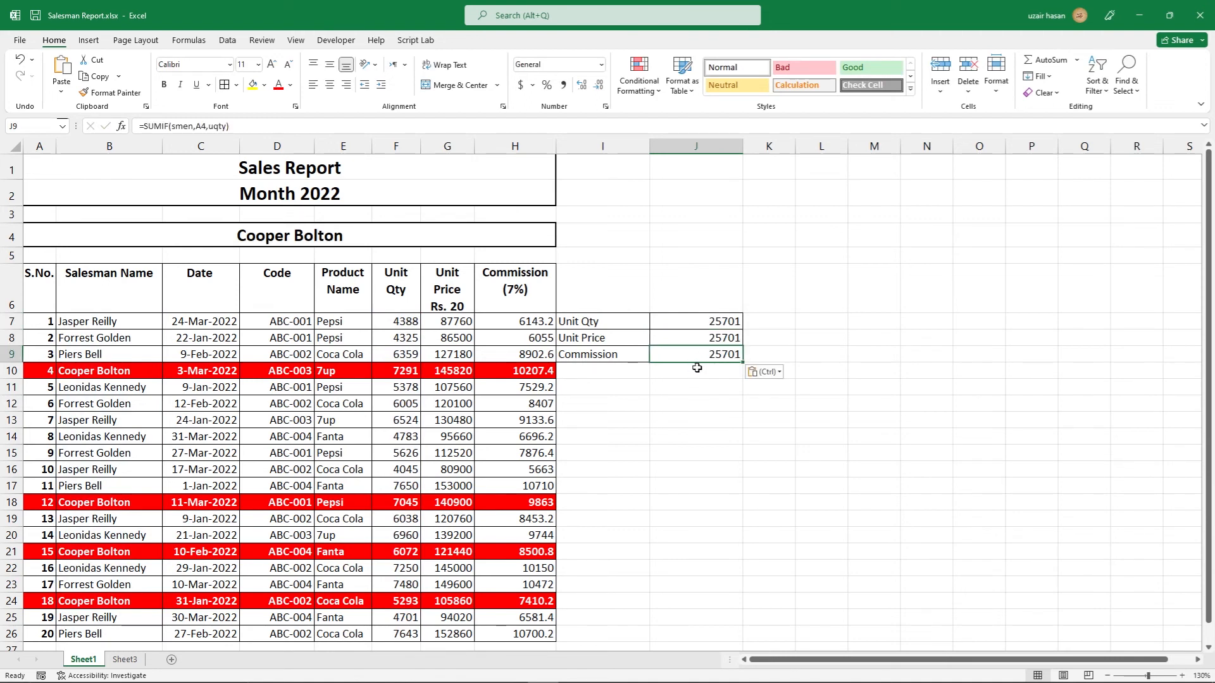
Replace the sum range in J8's SUMIF formula with the named range uprice
double_click(686, 340)
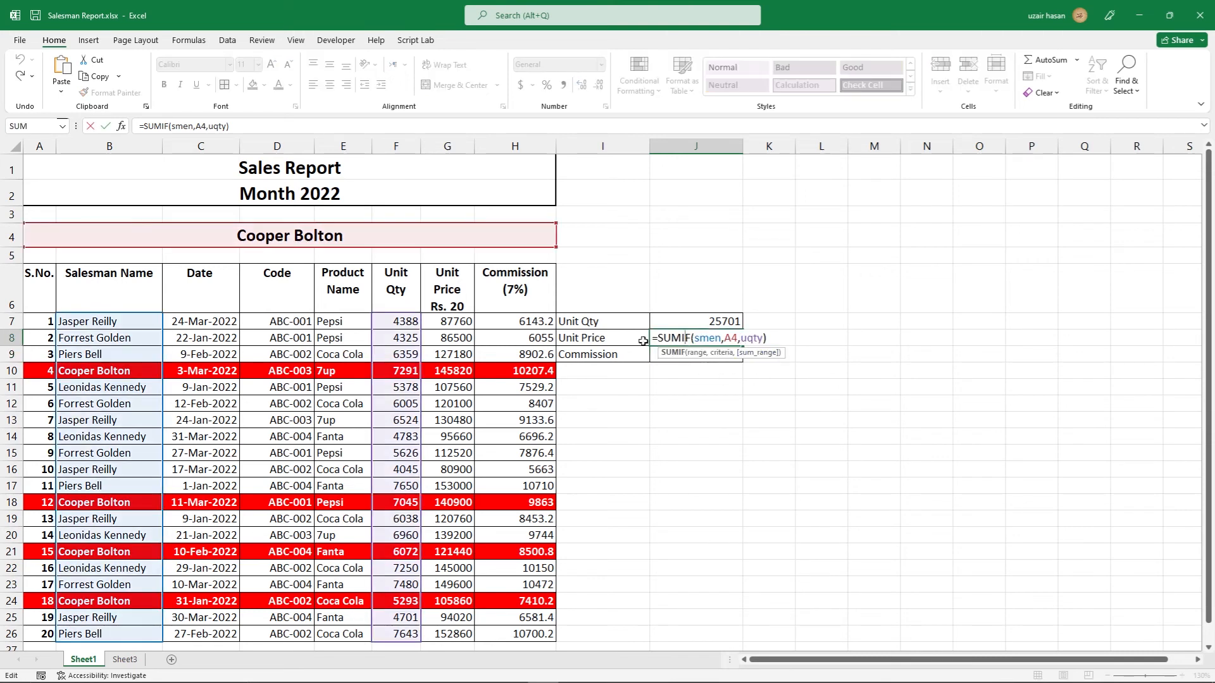
drag(653, 339, 760, 339)
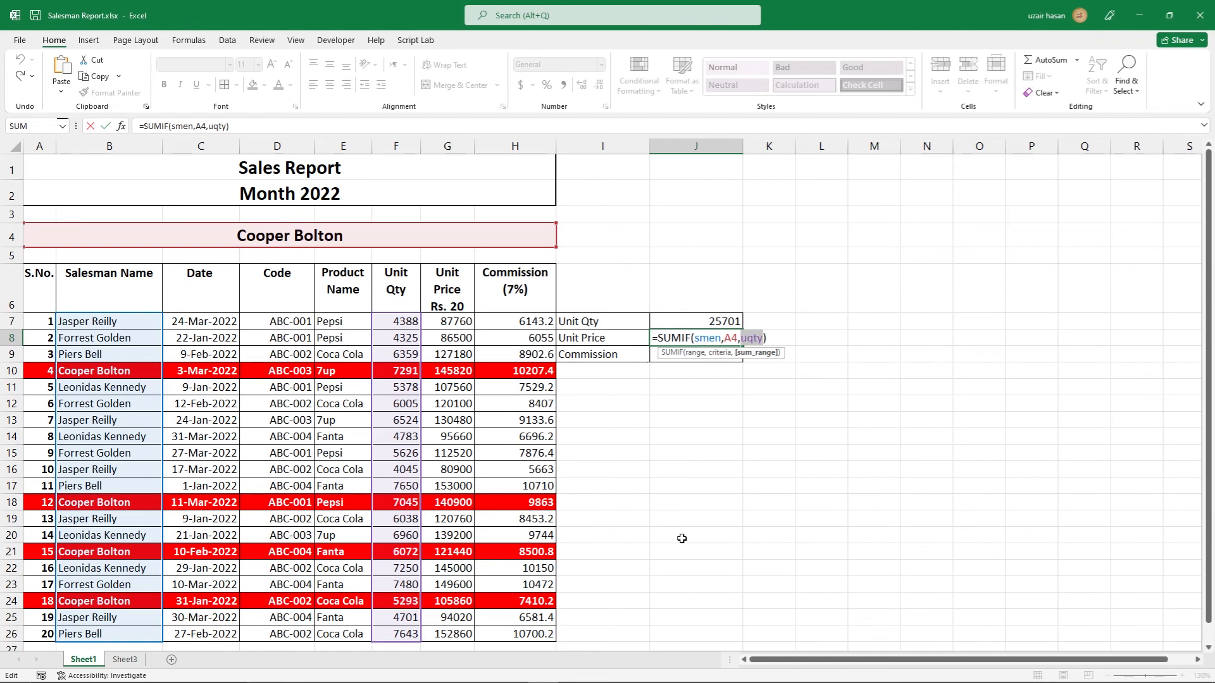
text(uprice)
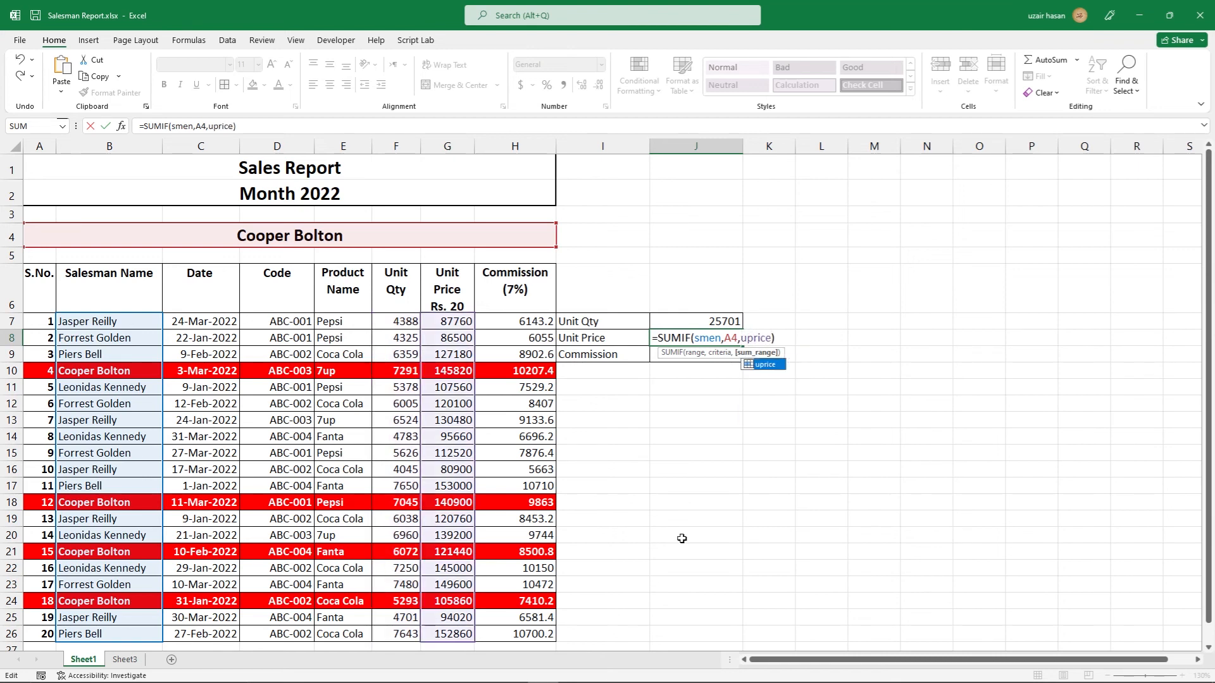
key(Return)
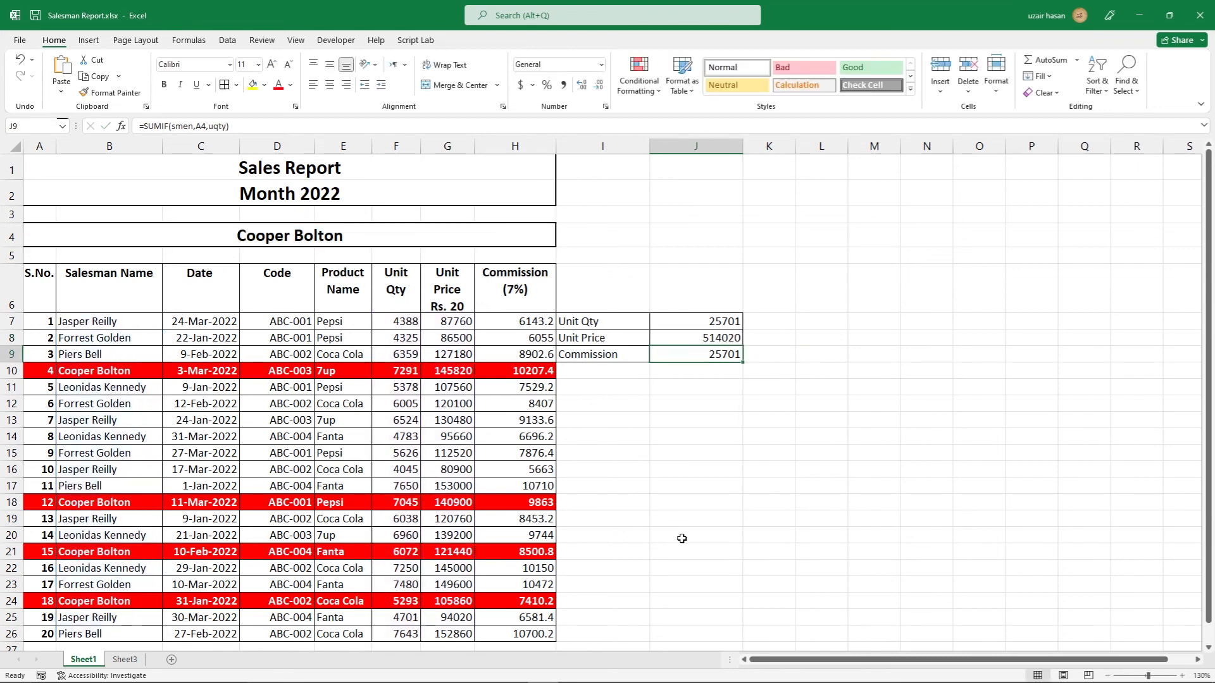
Replace the sum range in J9's SUMIF formula with the named range comm
double_click(715, 354)
drag(742, 354, 763, 354)
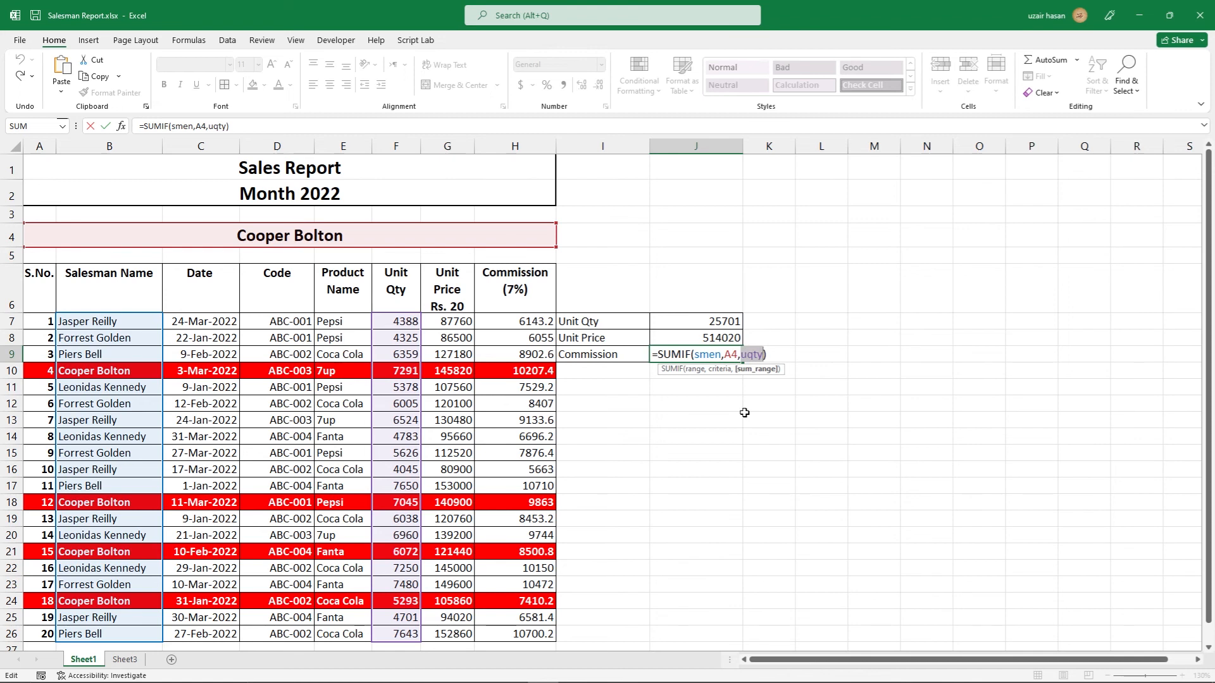
key(BackSpace)
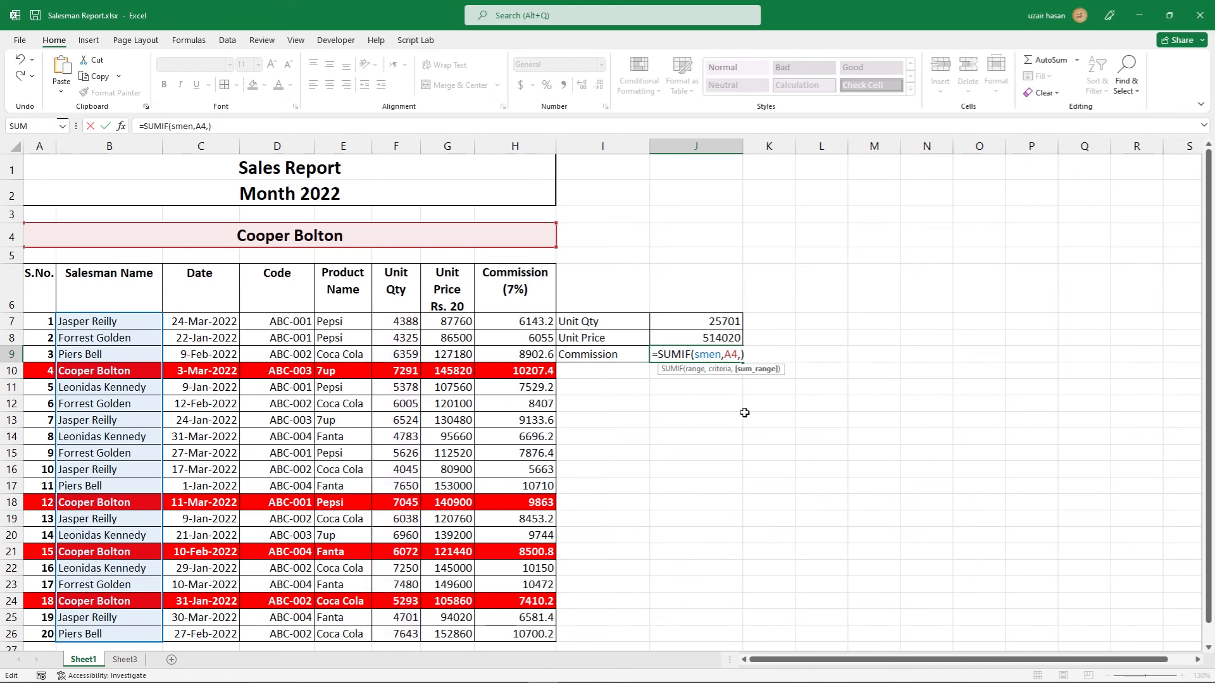
text(comm)
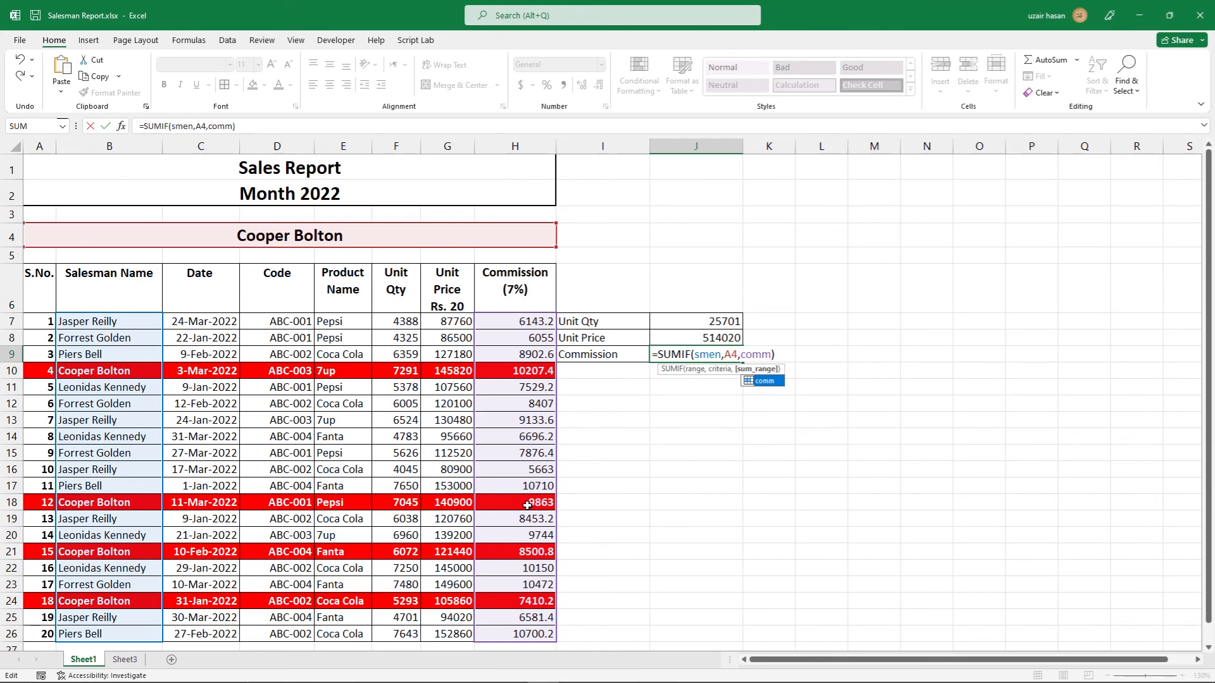
key(Return)
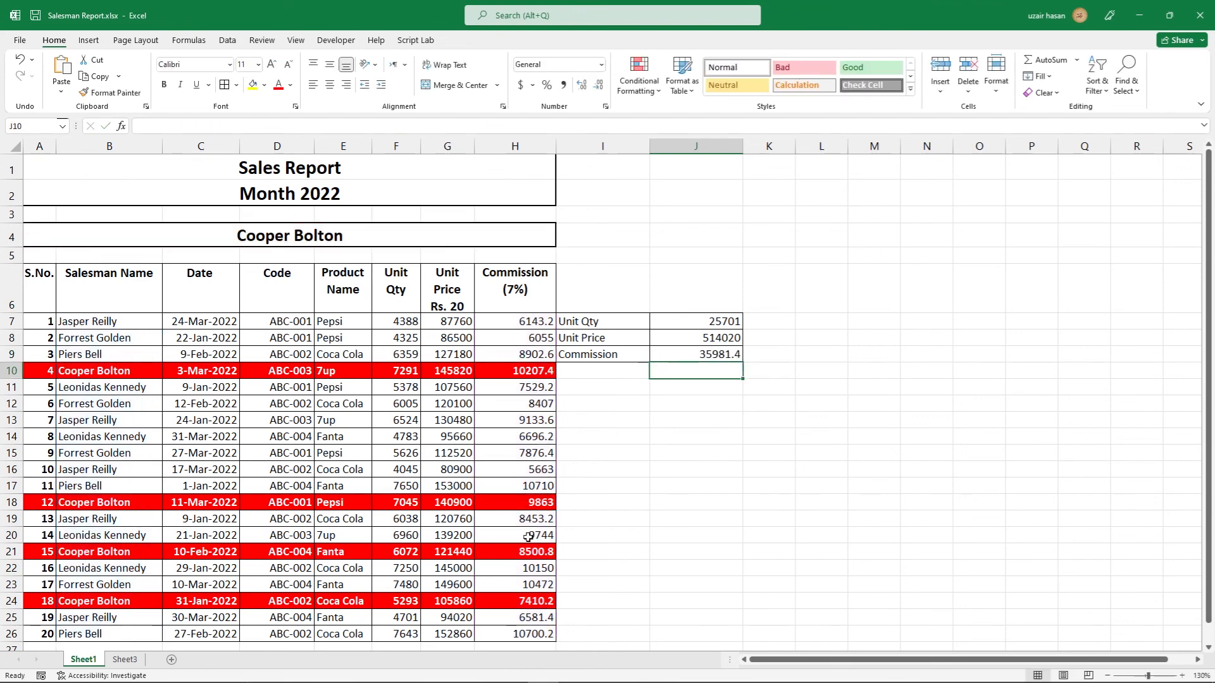
Switch the salesman in A4 to the second name in its dropdown list
click(368, 241)
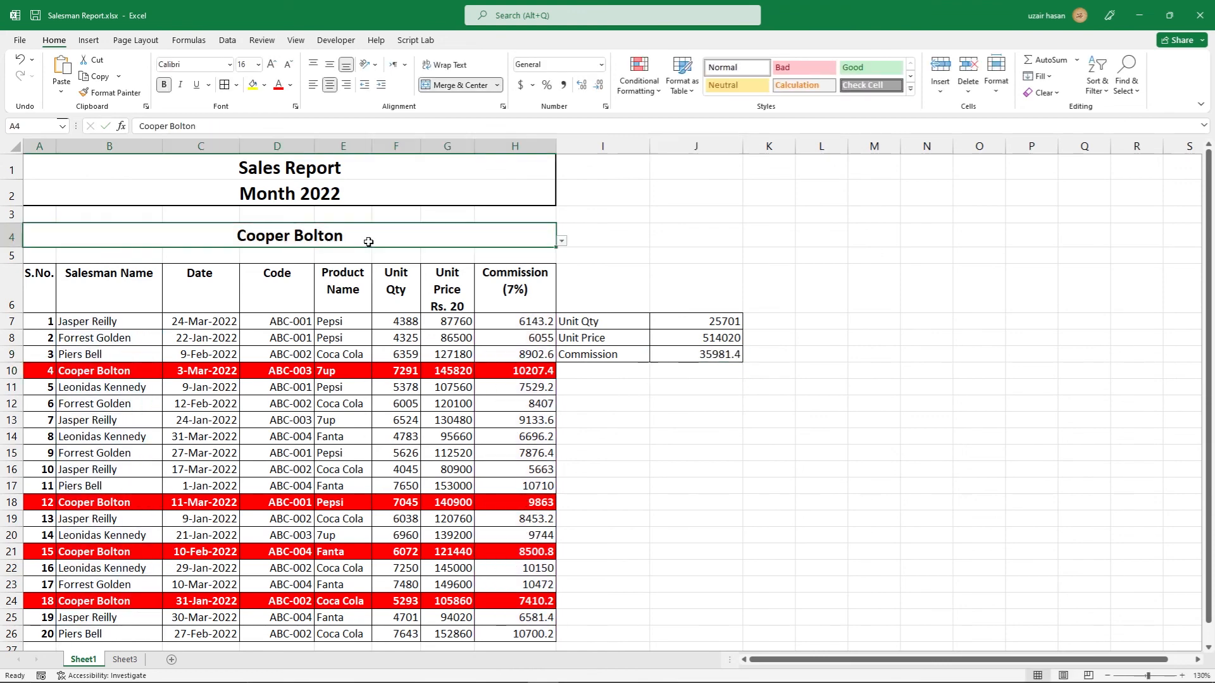
click(562, 241)
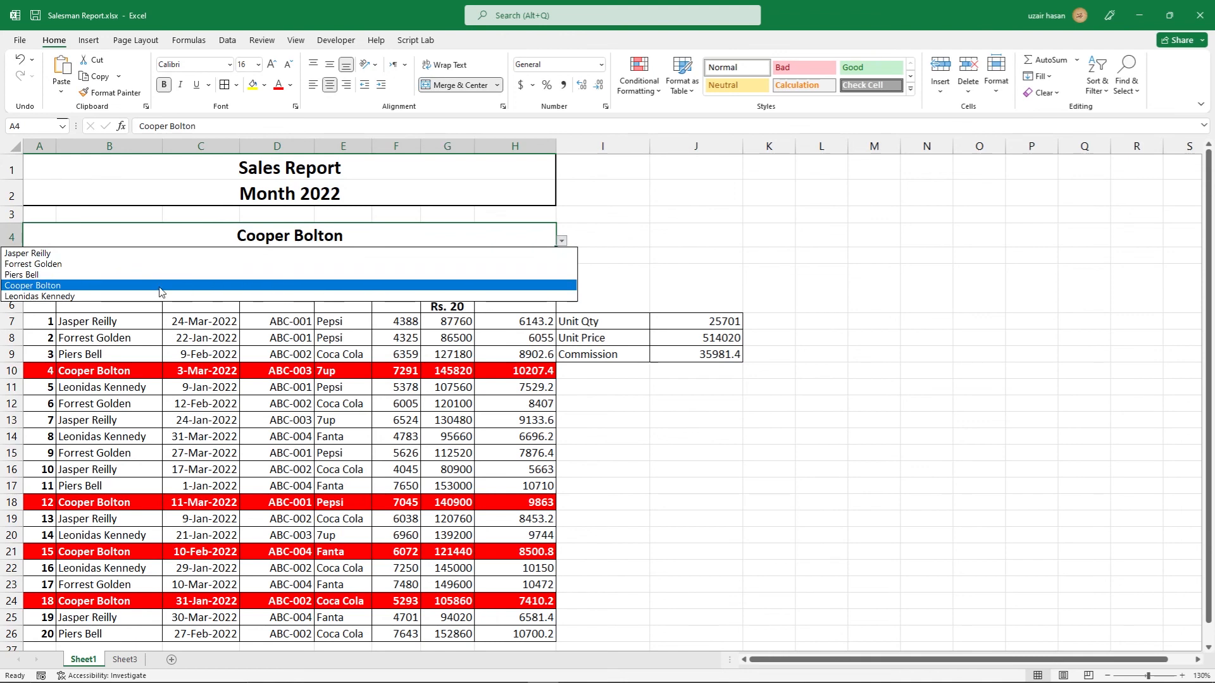
click(100, 264)
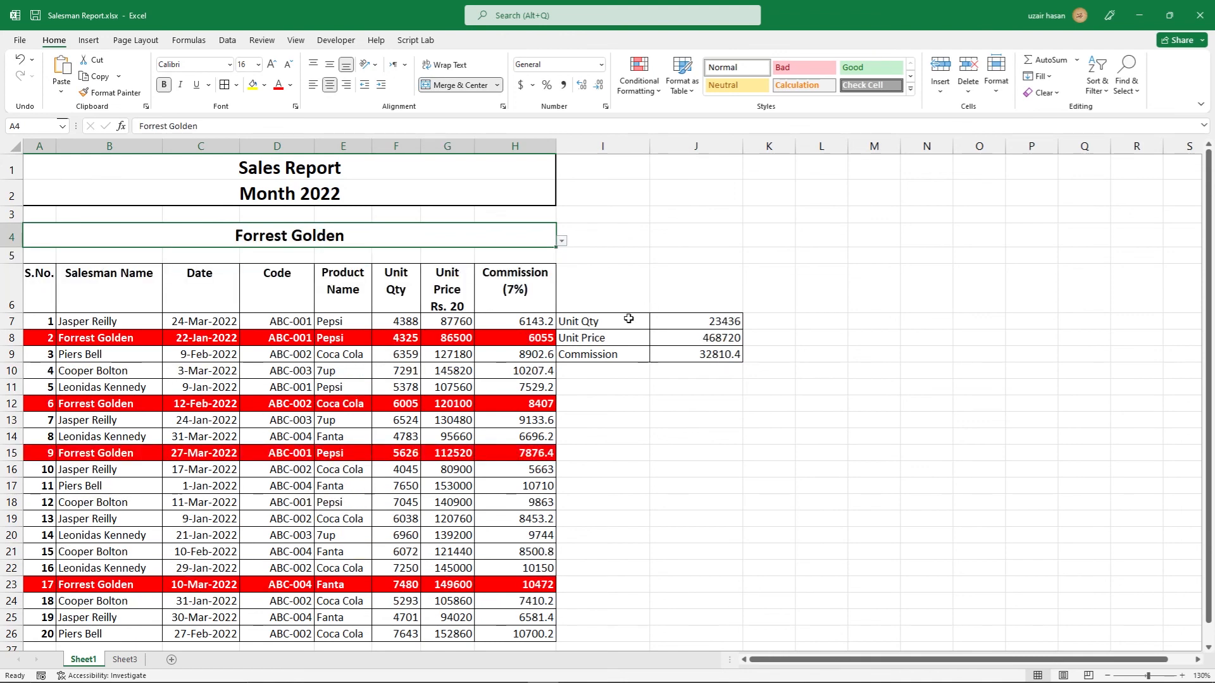
Examine the Unit Qty, Unit Price and Commission totals in I7:J9 for the chosen salesman alongside the highlighted rows
drag(628, 319, 720, 361)
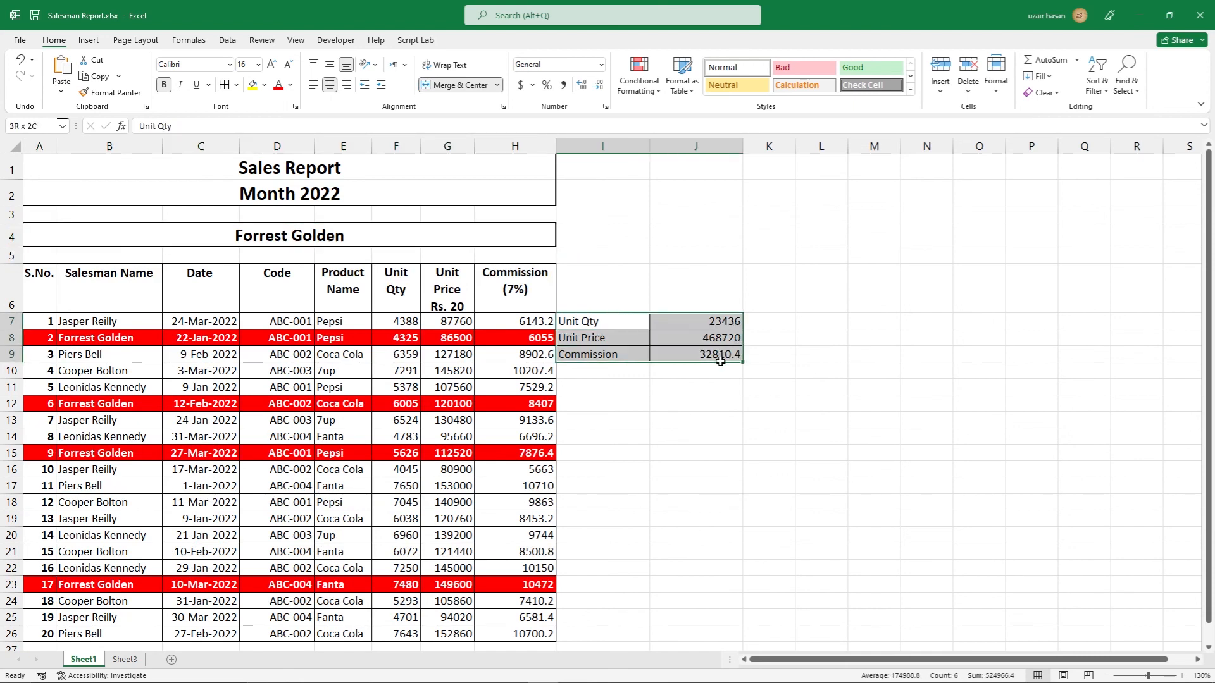
click(673, 398)
drag(638, 324, 696, 327)
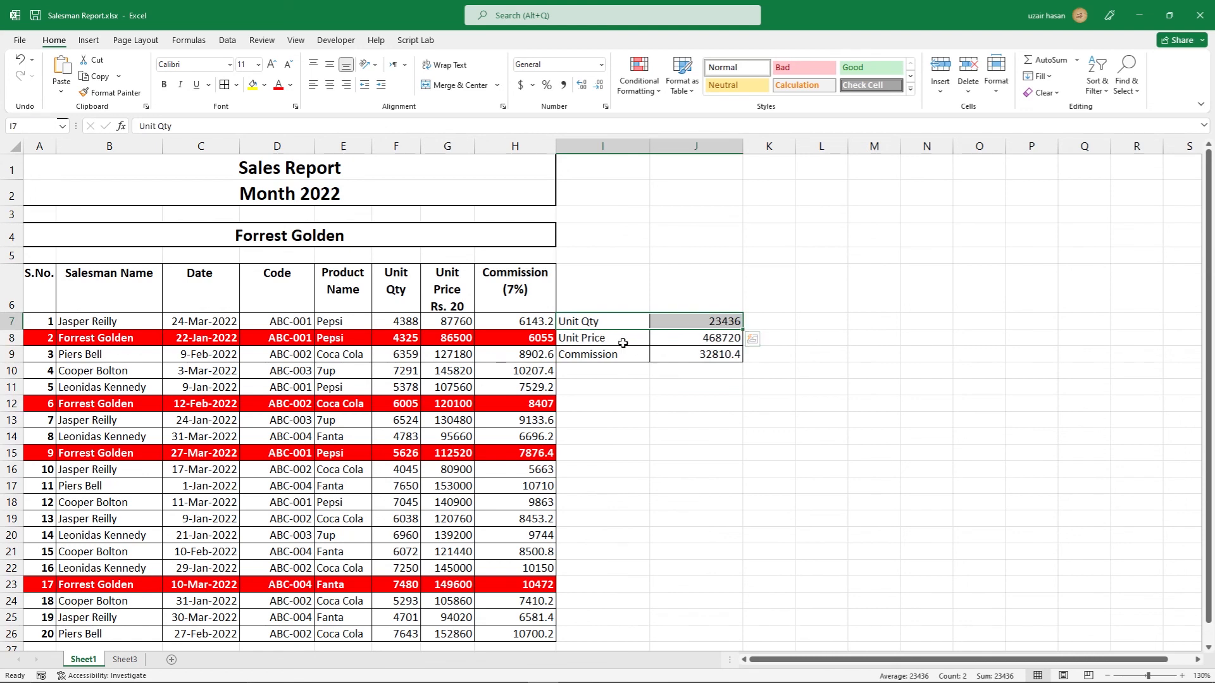
click(600, 340)
drag(647, 337, 715, 339)
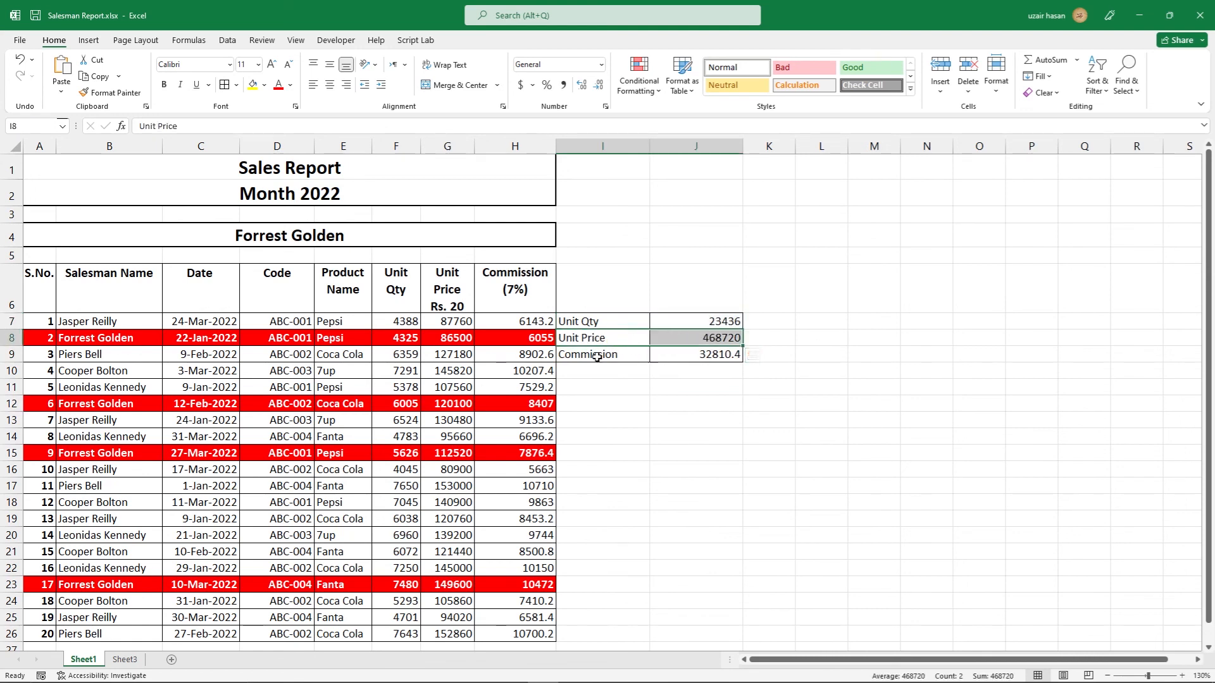
drag(610, 353, 680, 353)
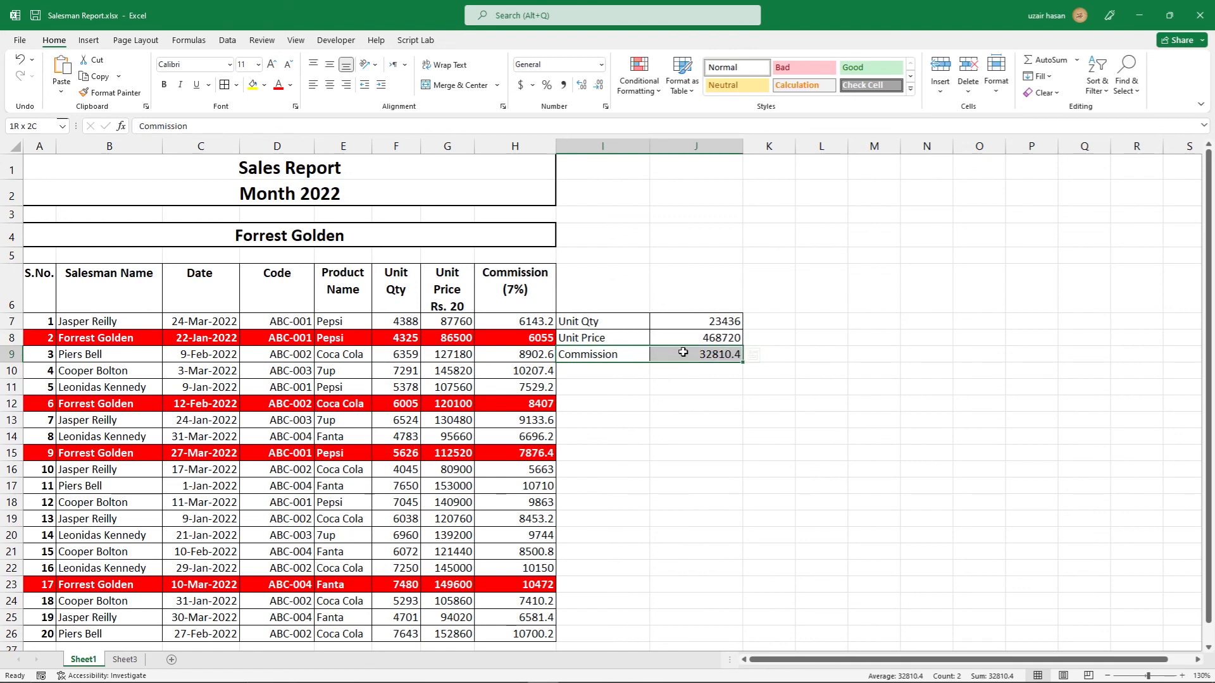
click(663, 387)
click(431, 340)
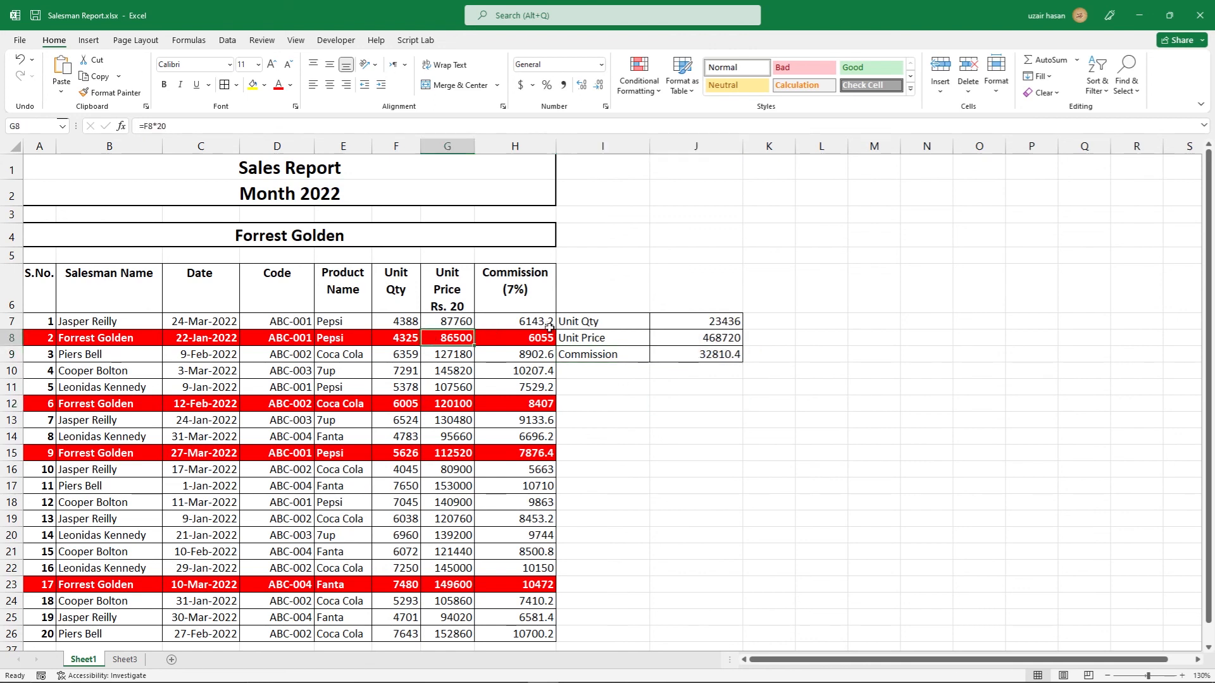
drag(683, 321, 685, 351)
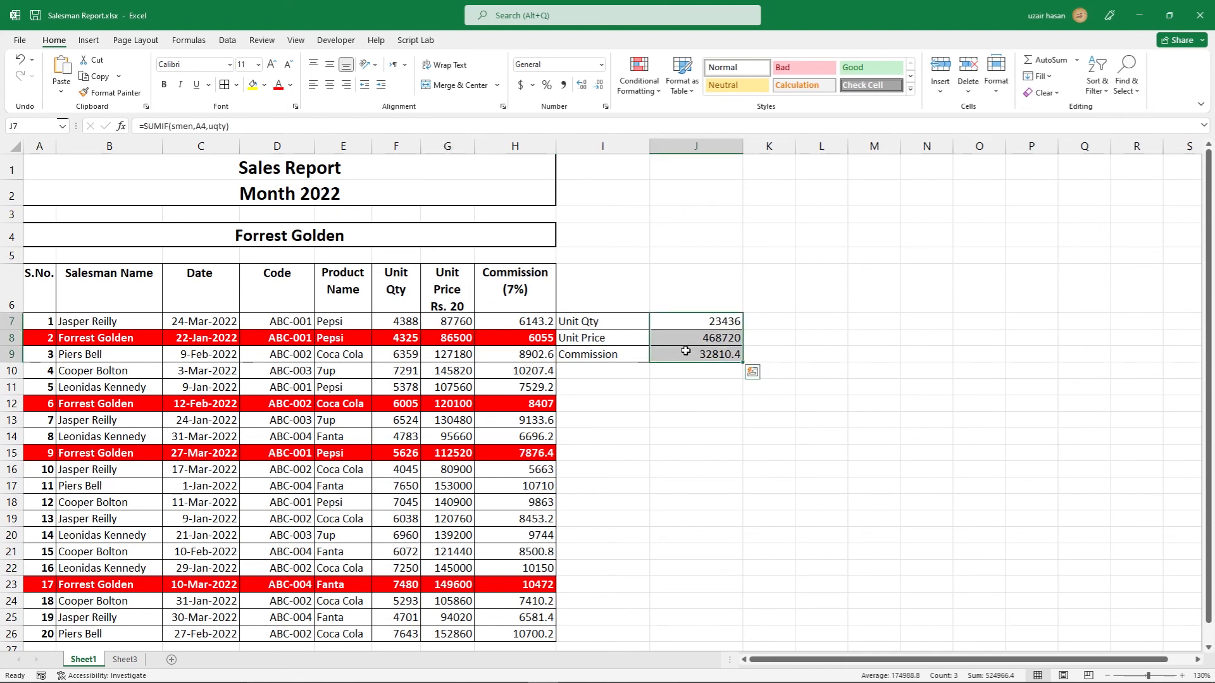